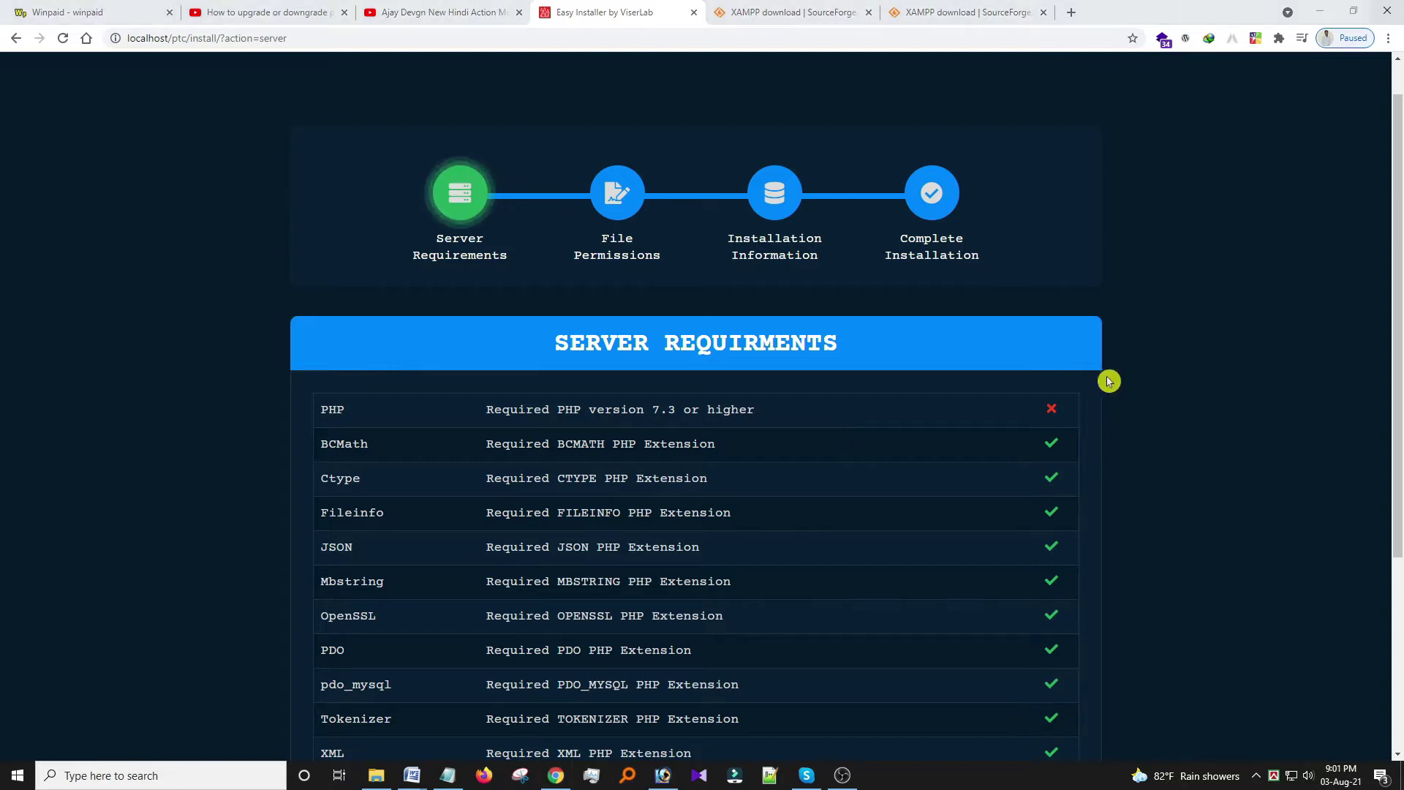
- Find and launch the XAMPP Control Panel
key("super")
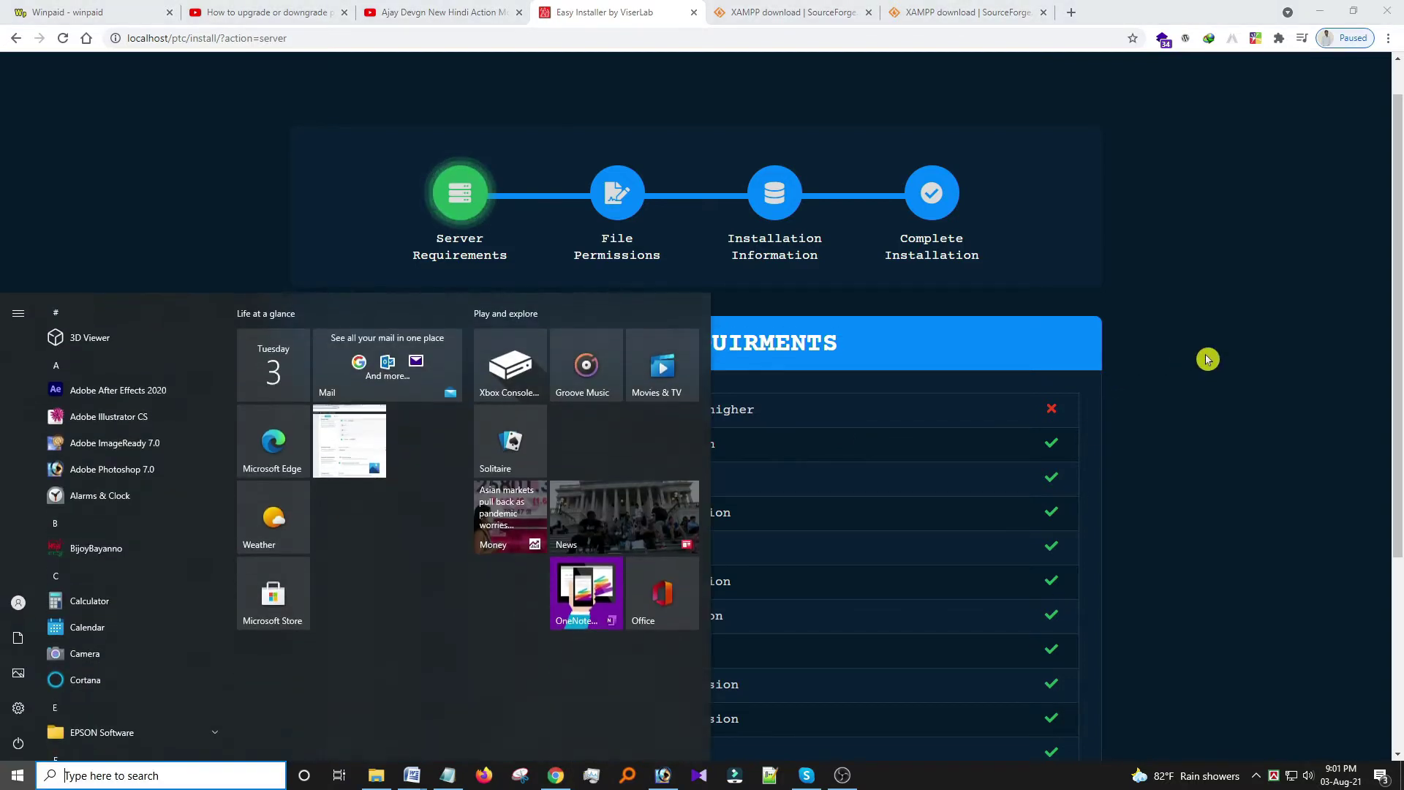
type("e")
key("BackSpace")
type("x")
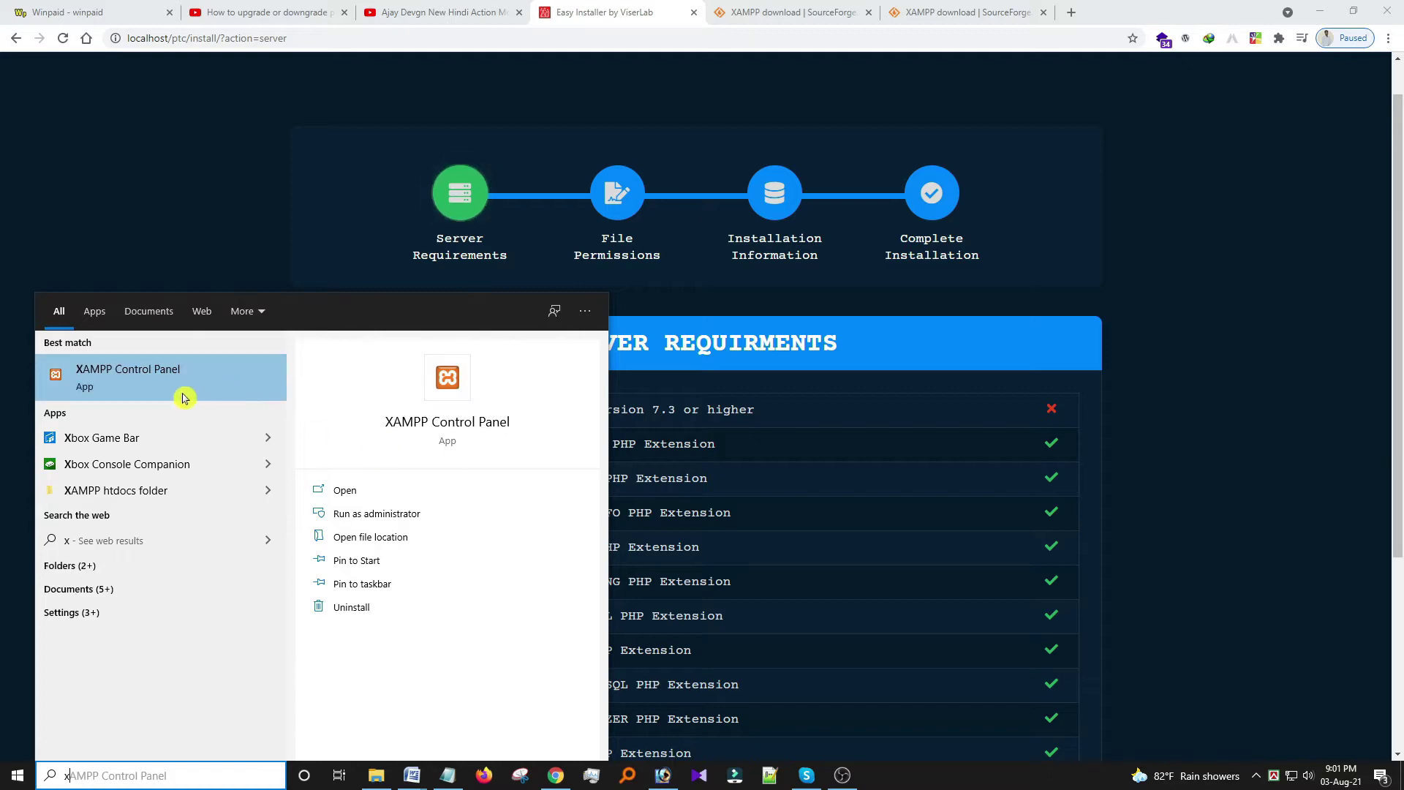
left_click(176, 371)
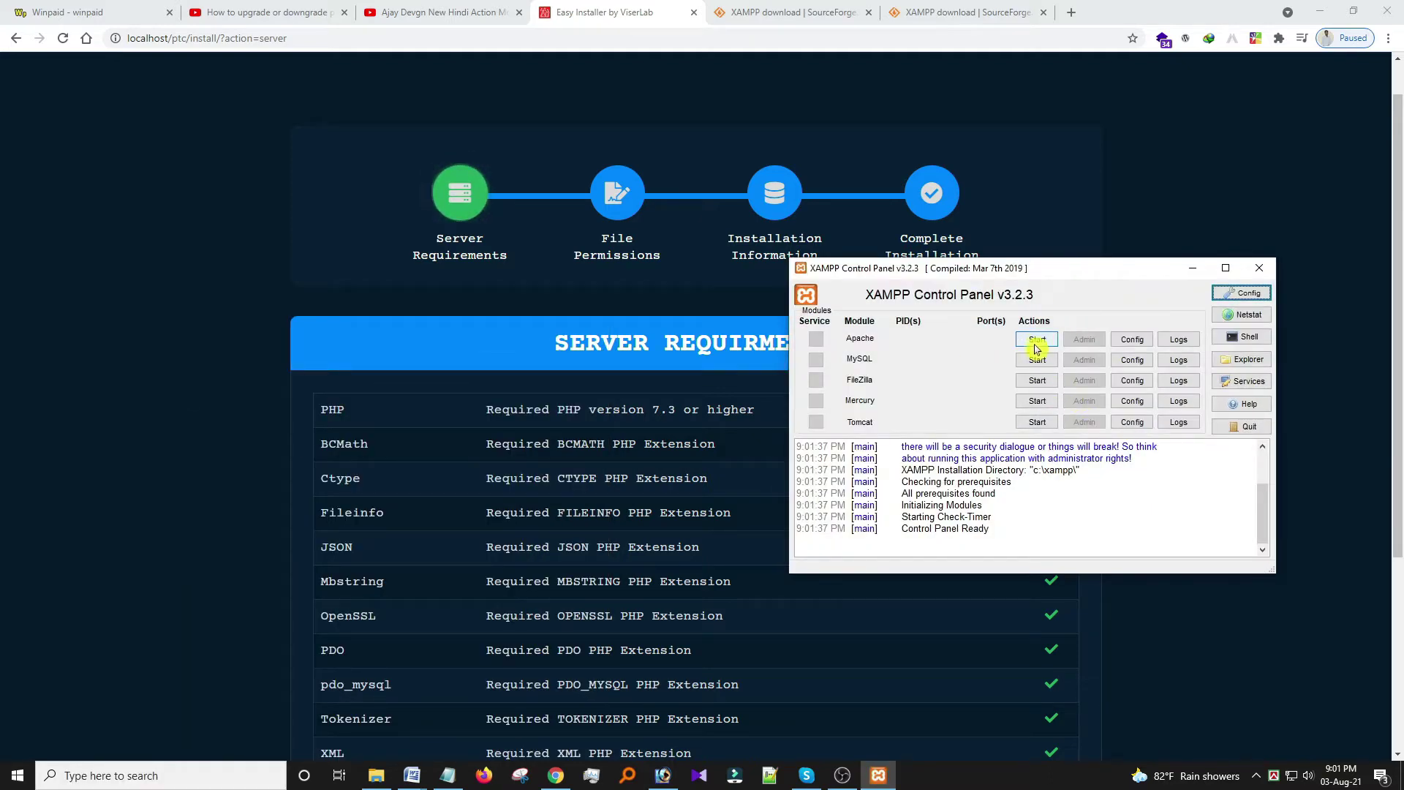
- Start the Apache and MySQL modules, and minimize the XAMPP Control Panel
left_click(1037, 339)
left_click(1037, 360)
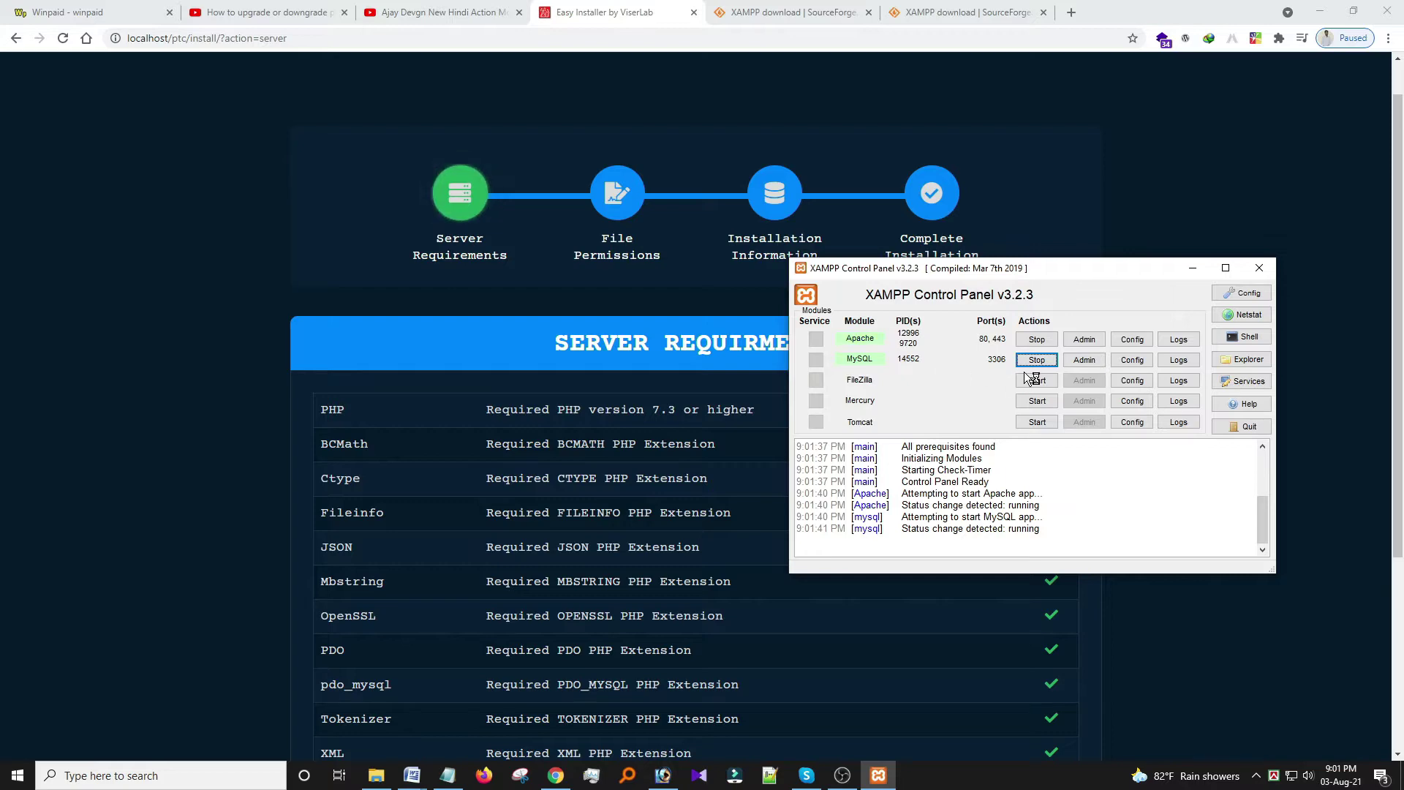
left_click(1192, 268)
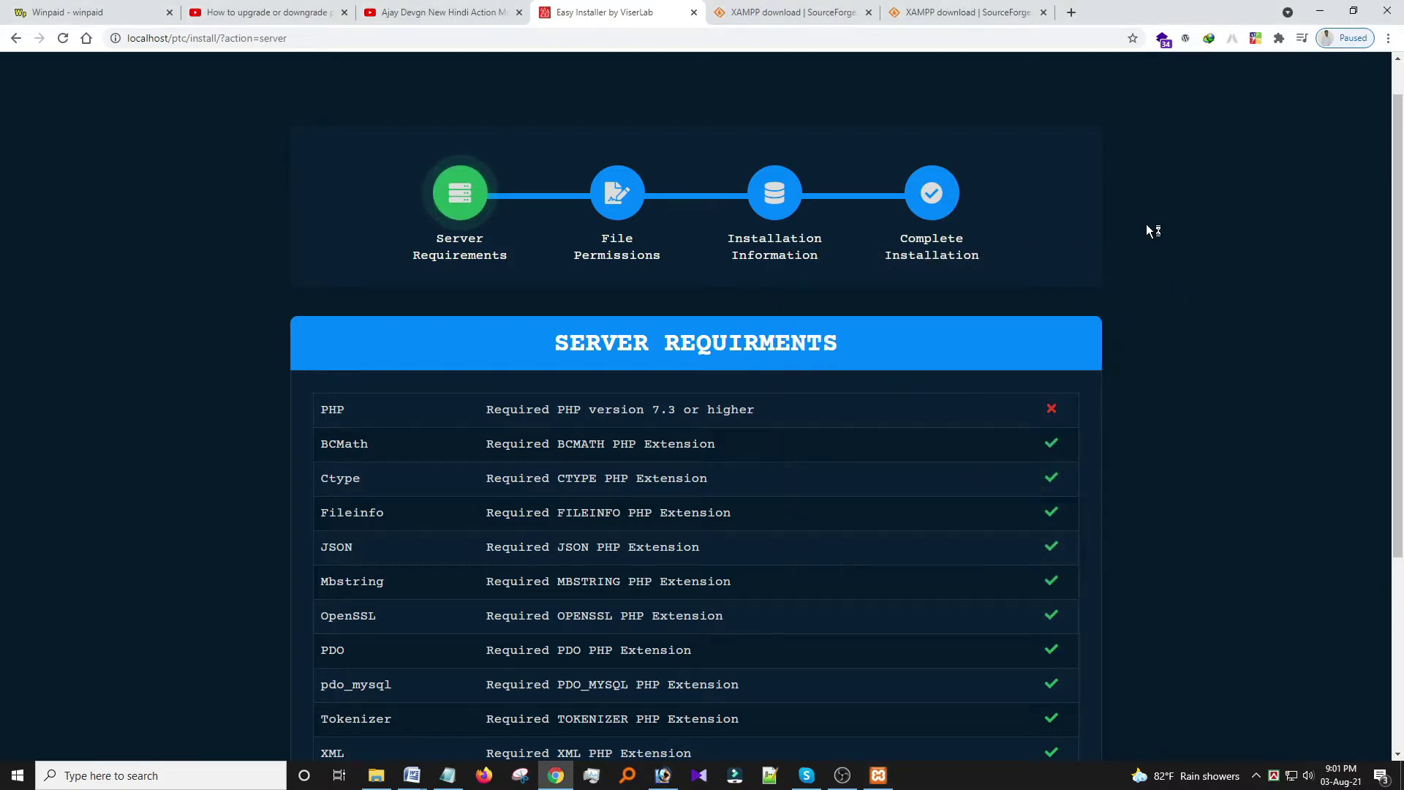
- Open localhost/phpmyadmin in a new browser tab and check the PHP version in the web server details
left_click(1079, 13)
type("lo")
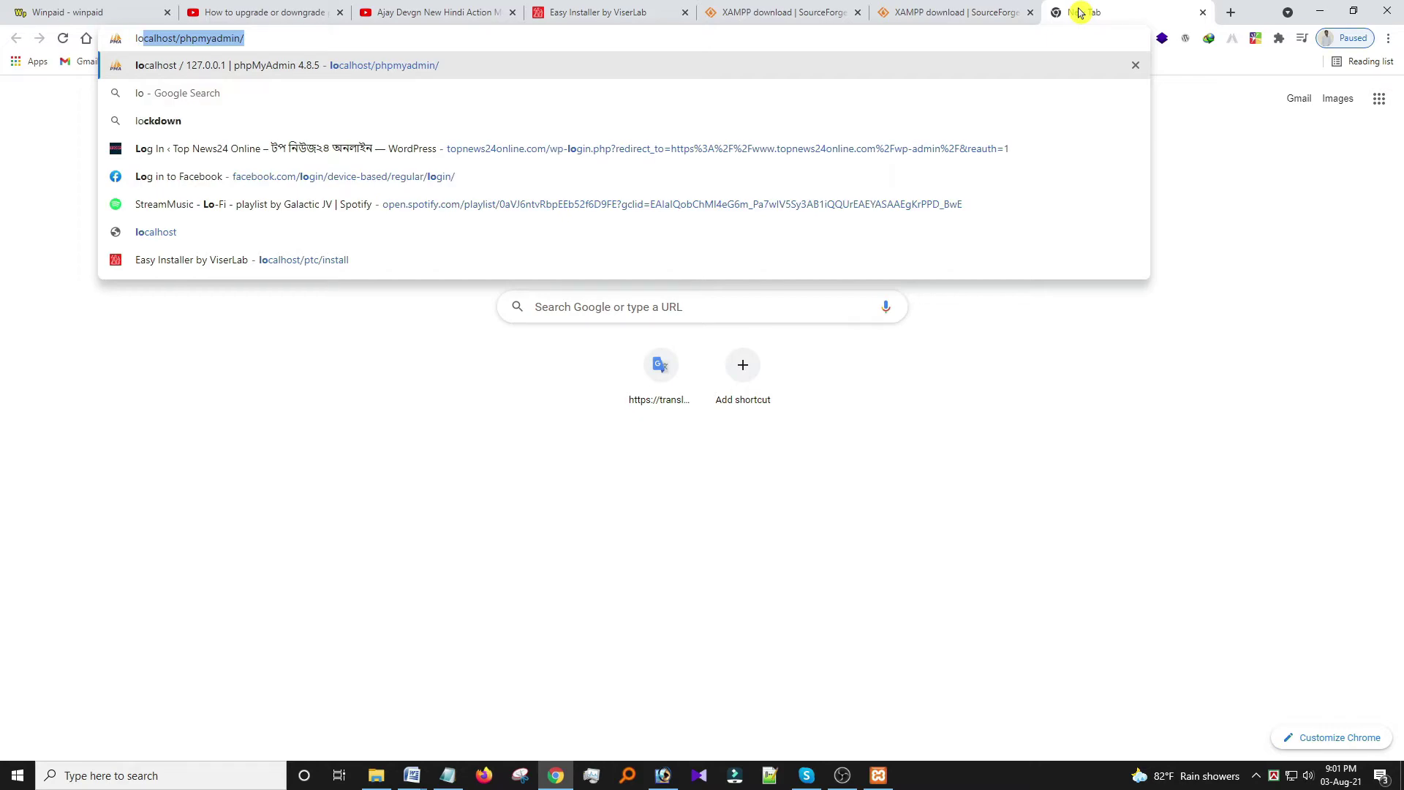
key("Return")
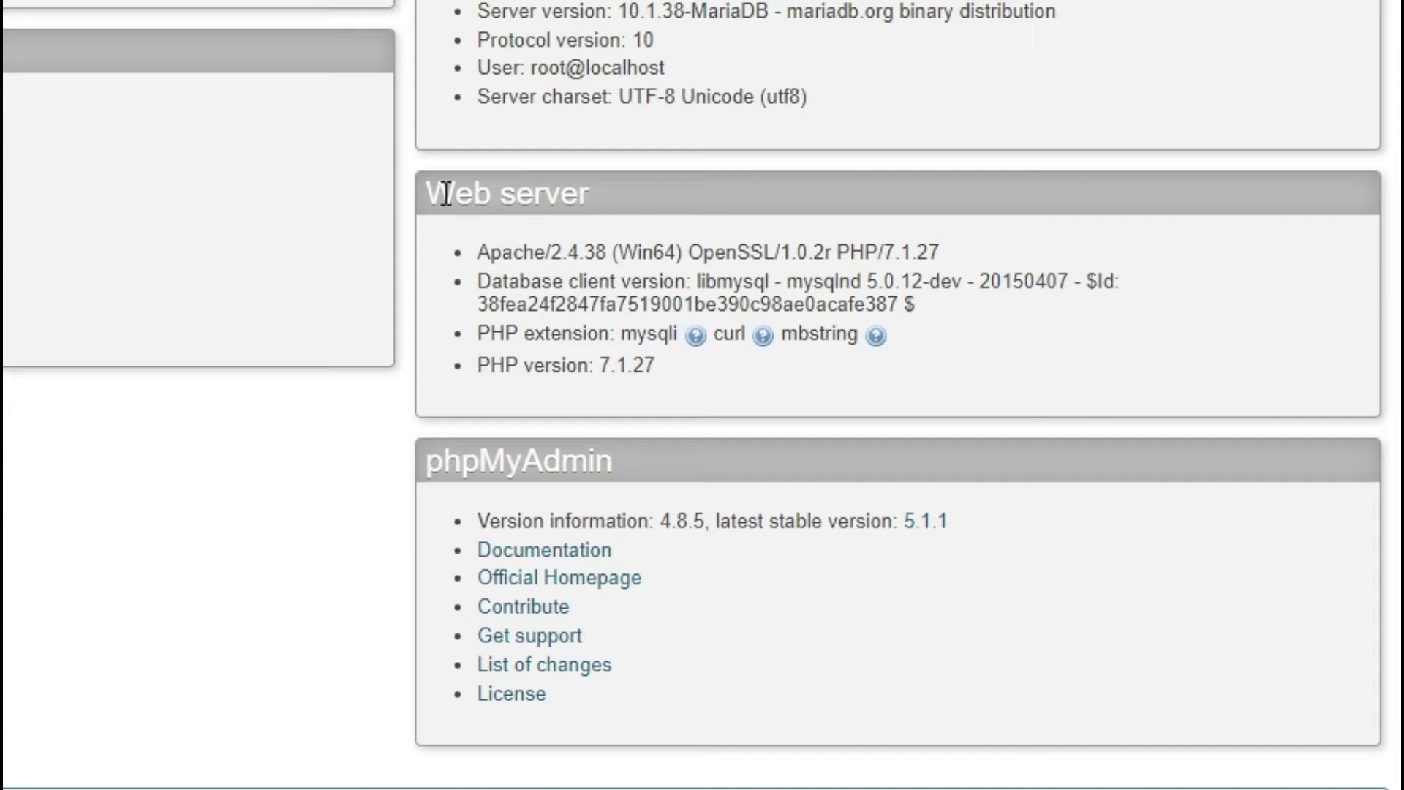
left_click_drag(939, 273, 1021, 273)
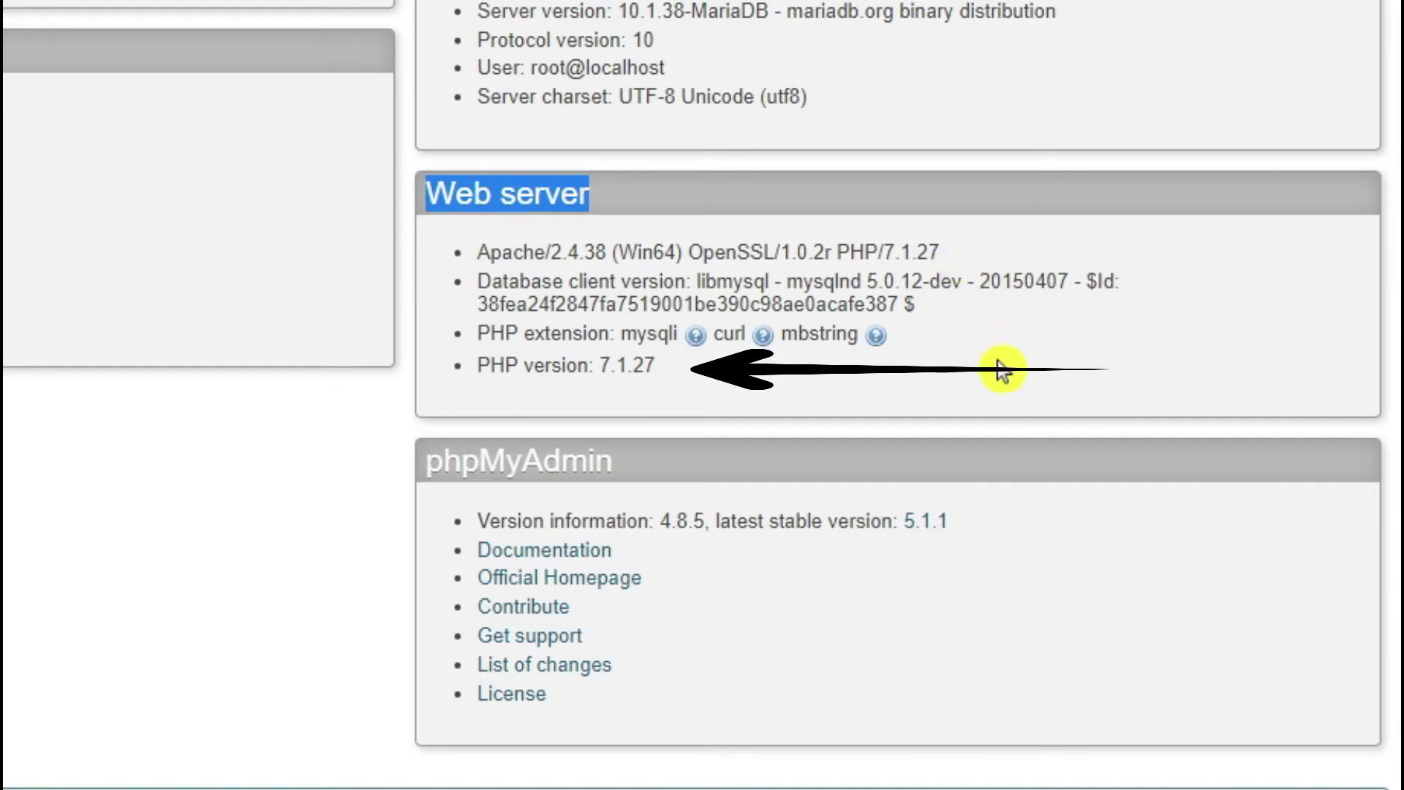
left_click(614, 366)
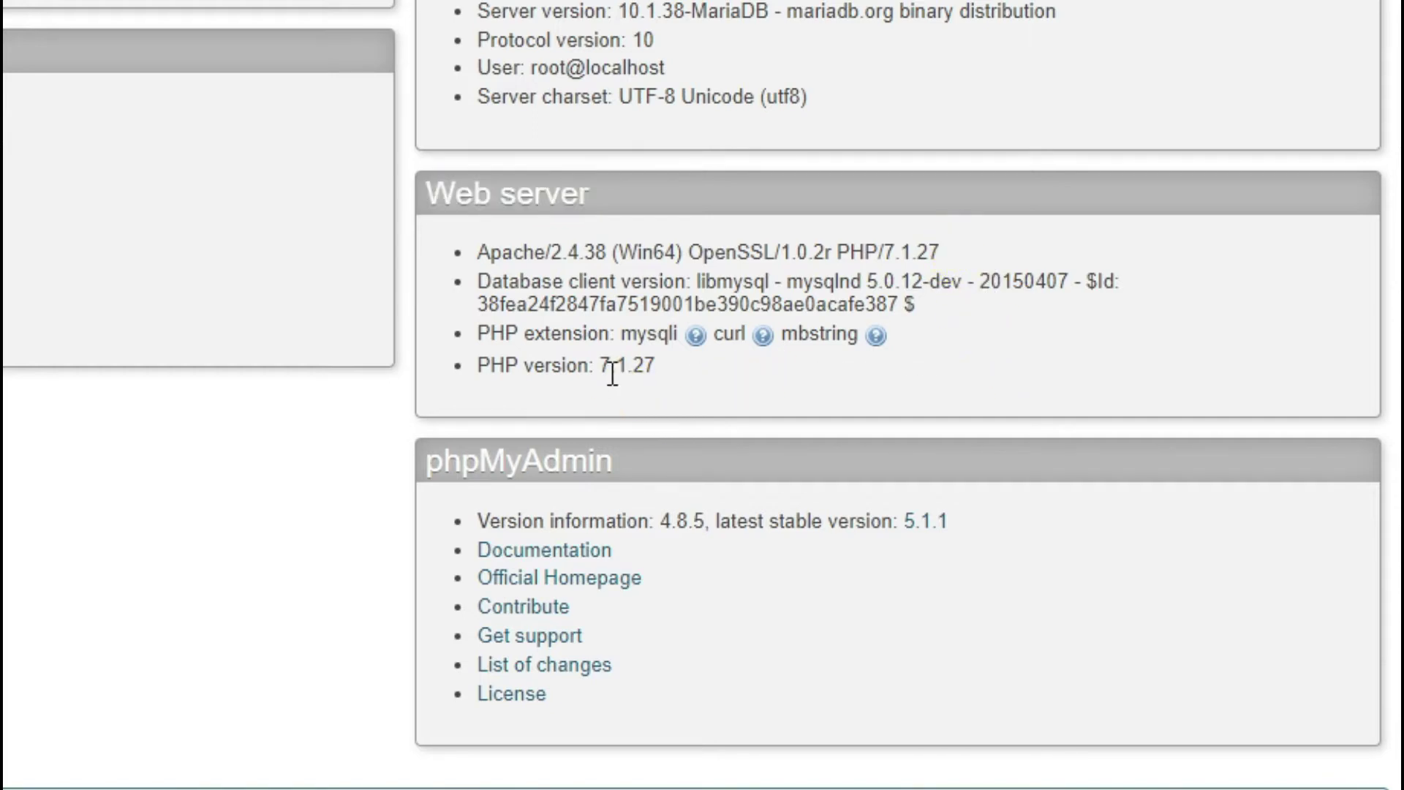
left_click_drag(656, 365, 547, 360)
left_click(807, 393)
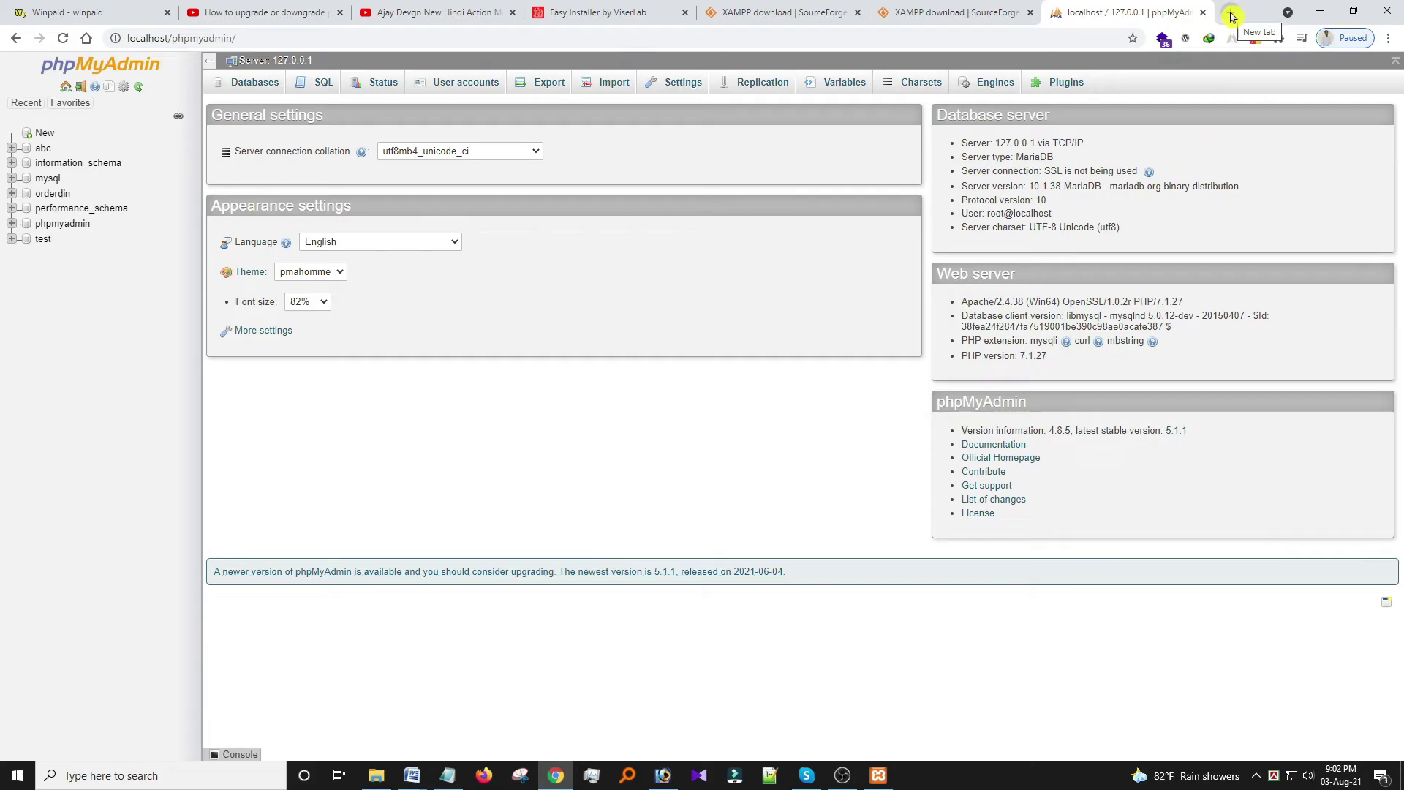
- Search Google for "xampp old version" in a new browser tab
left_click(1231, 12)
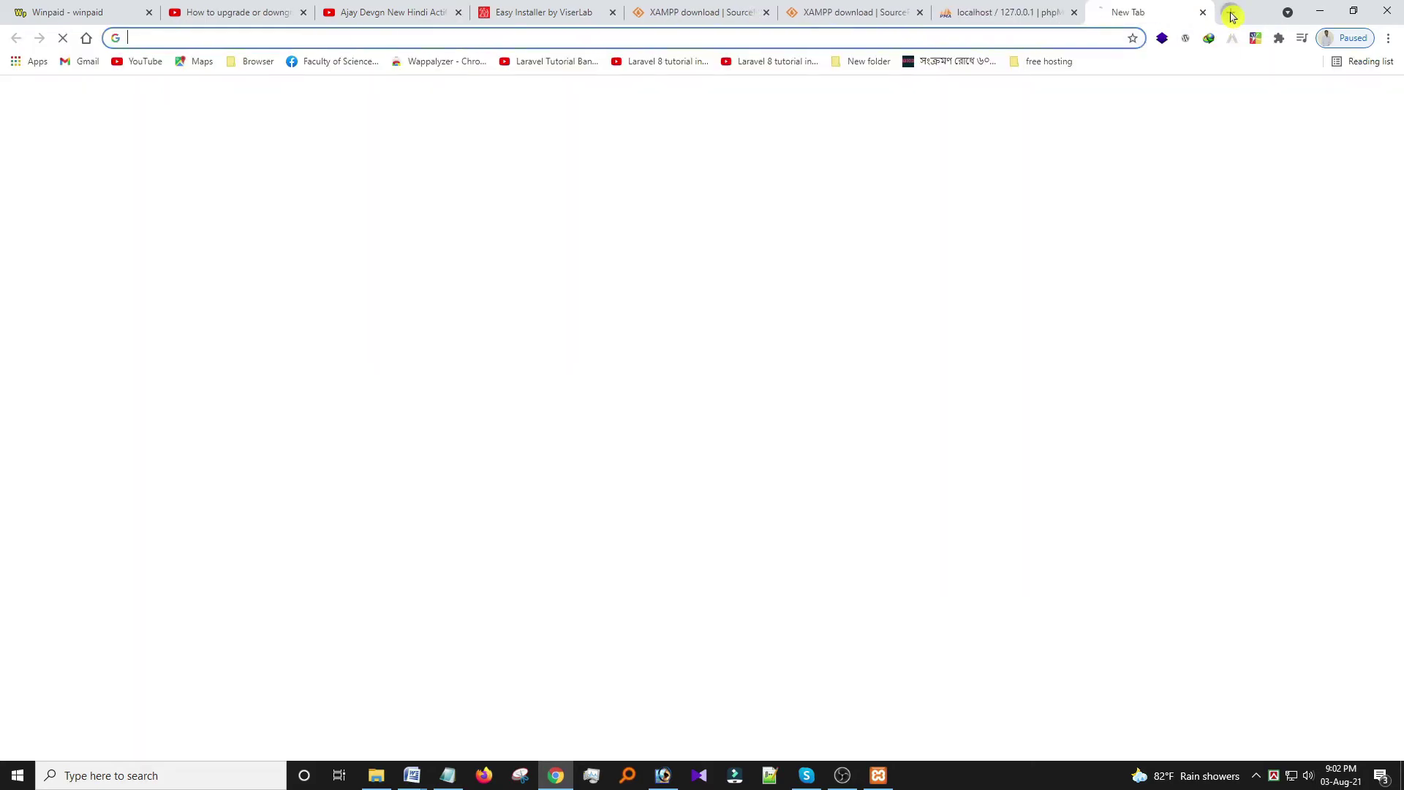
left_click(491, 9)
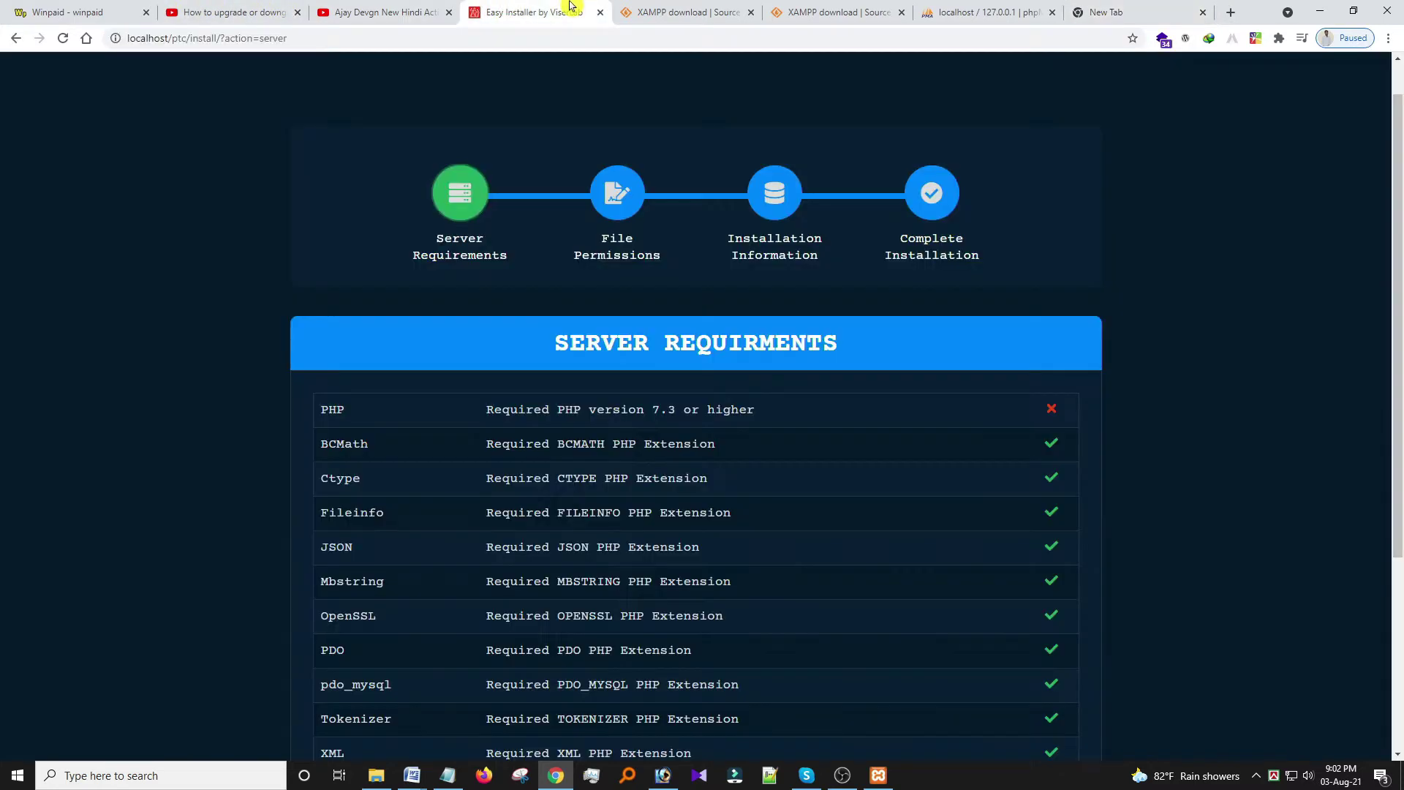
left_click(1118, 12)
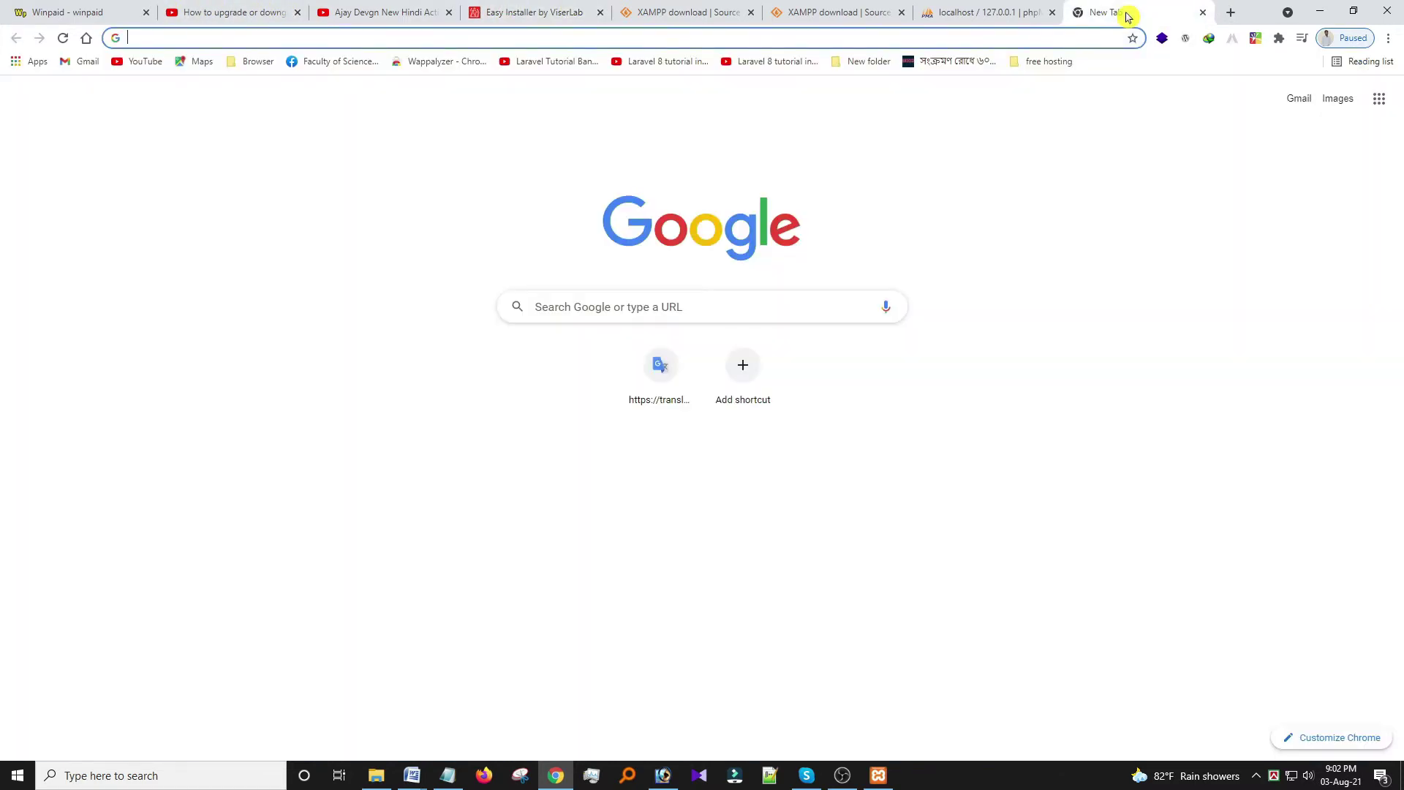
left_click(637, 307)
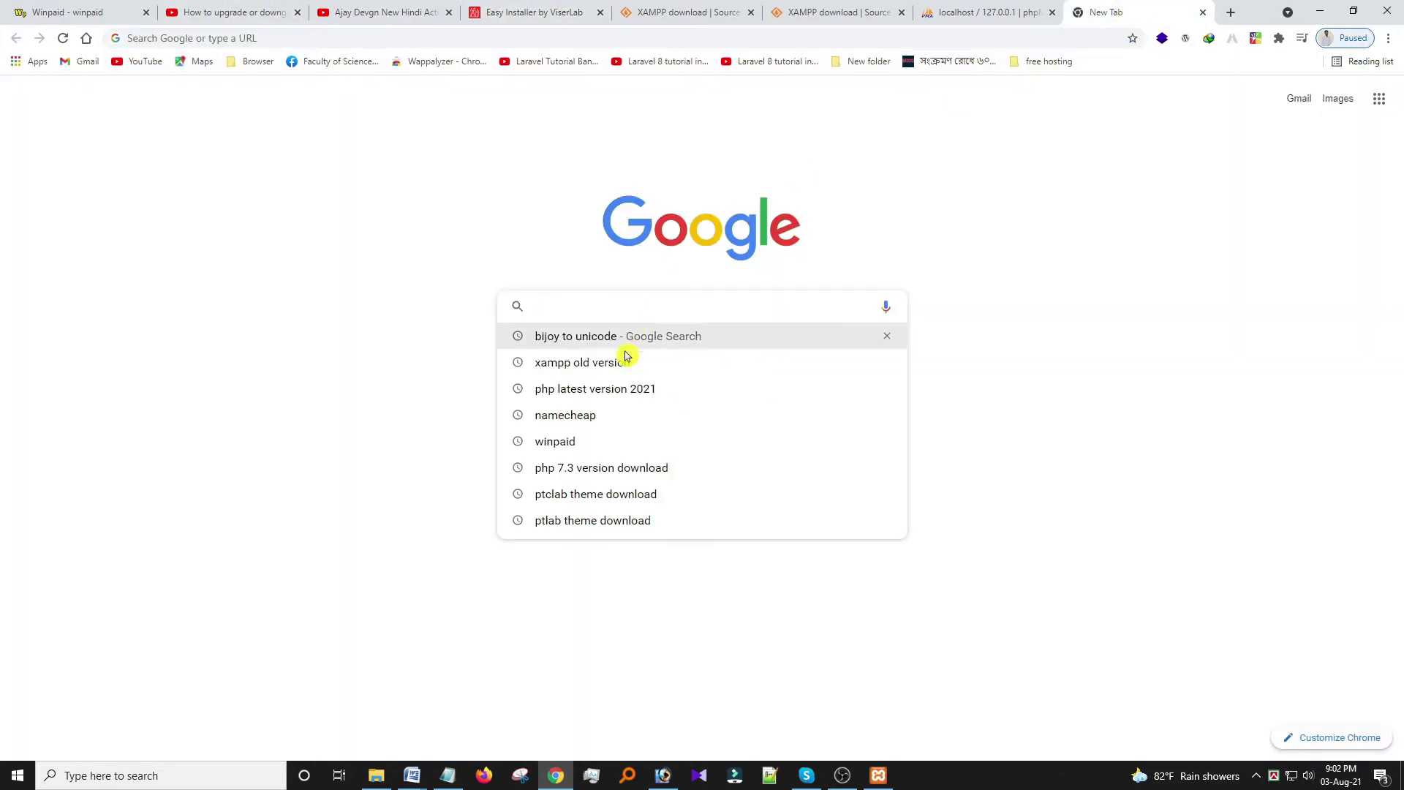
left_click(627, 369)
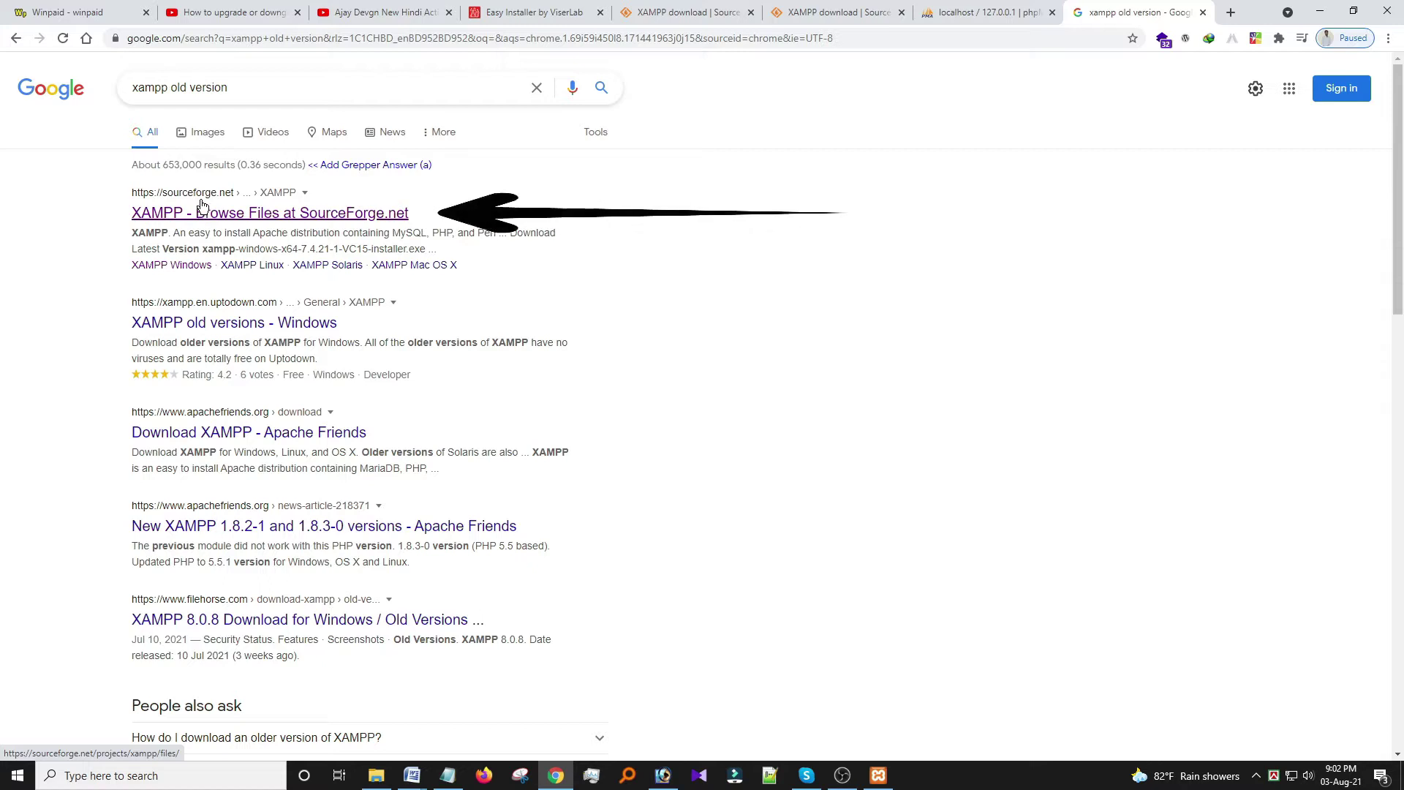
- Open the SourceForge XAMPP files result and go into its XAMPP Windows folder
left_click(239, 214)
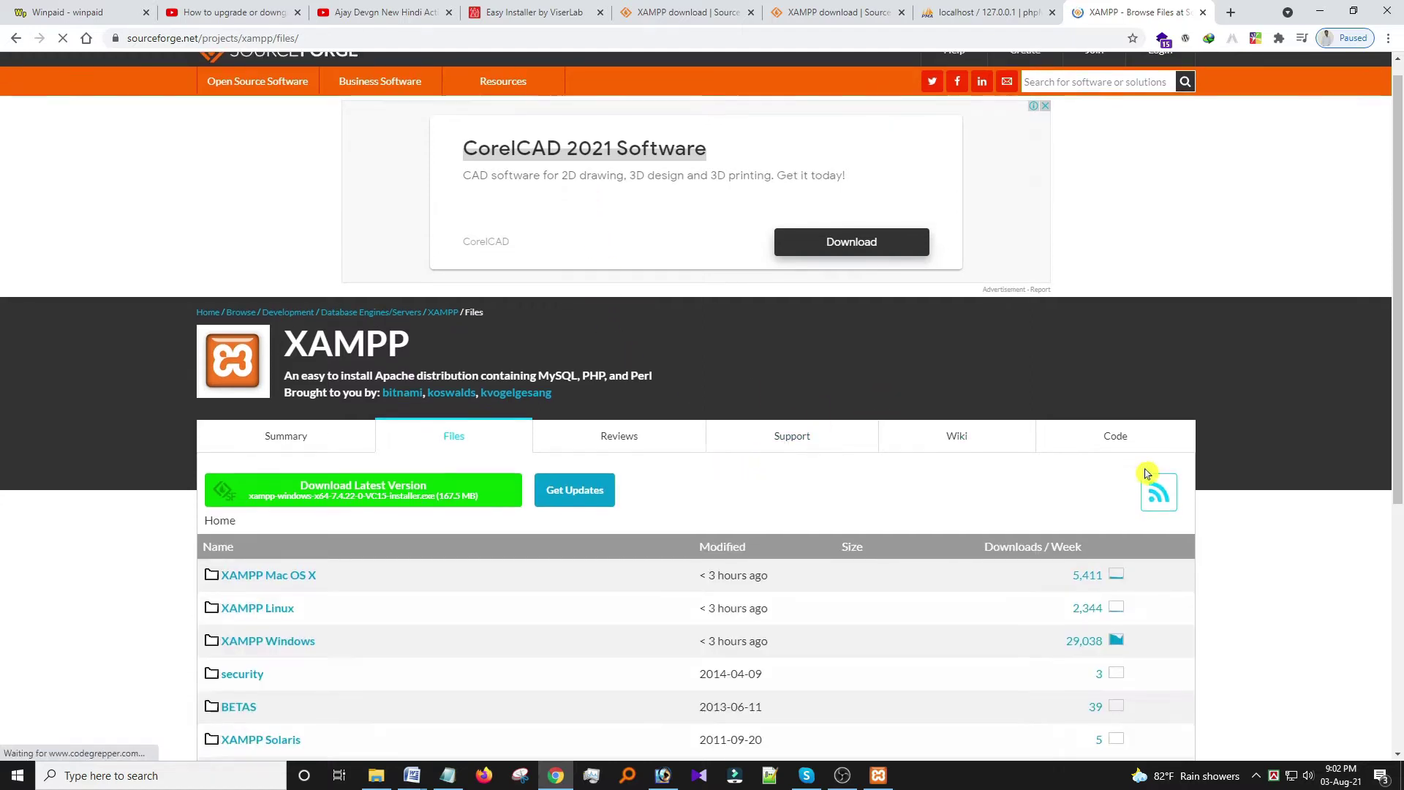
scroll(1184, 468, "down", 3)
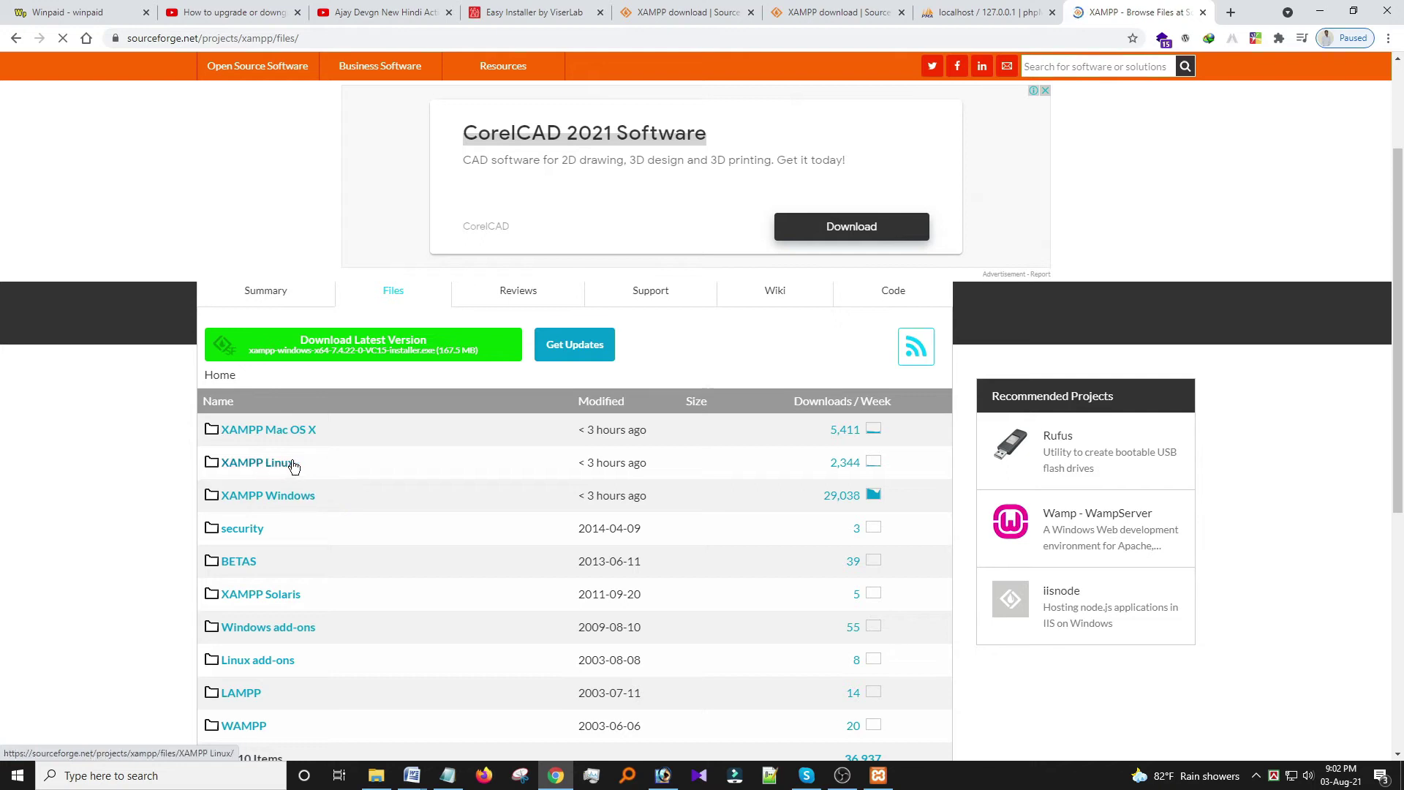
left_click(299, 498)
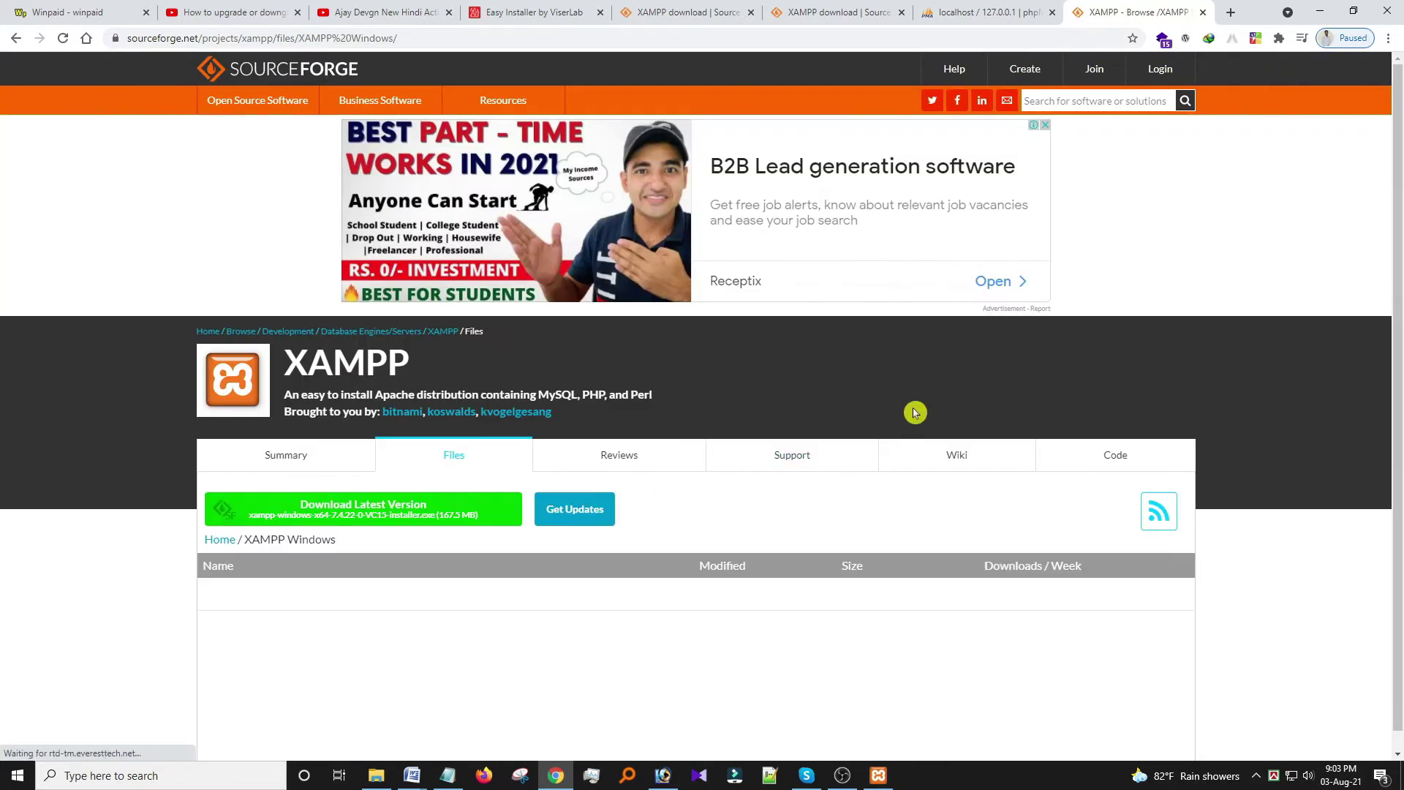
- Look through the list of XAMPP Windows version folders on SourceForge
scroll(914, 409, "down", 1)
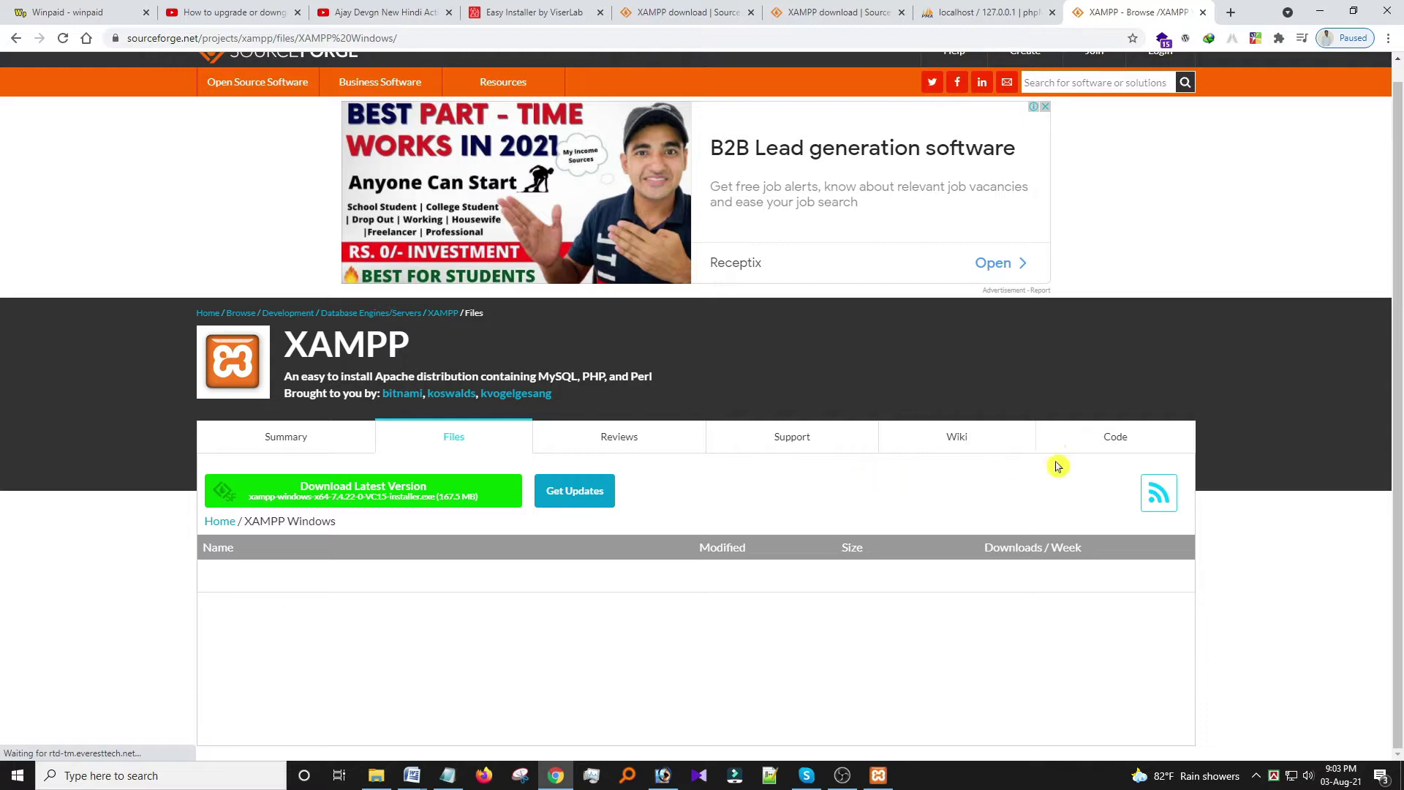
scroll(1275, 461, "down", 2)
scroll(467, 464, "down", 1)
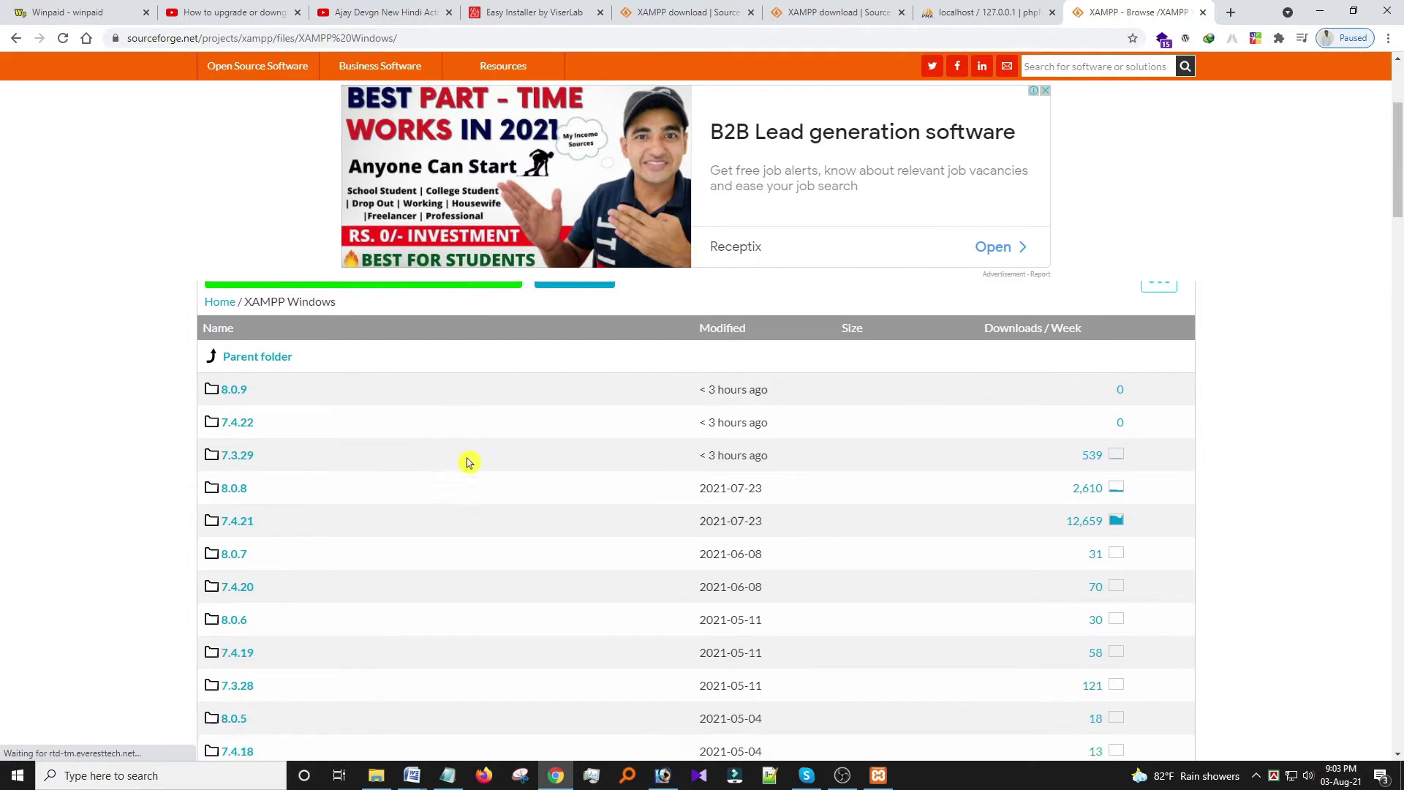
scroll(1124, 455, "up", 2)
scroll(1111, 460, "down", 4)
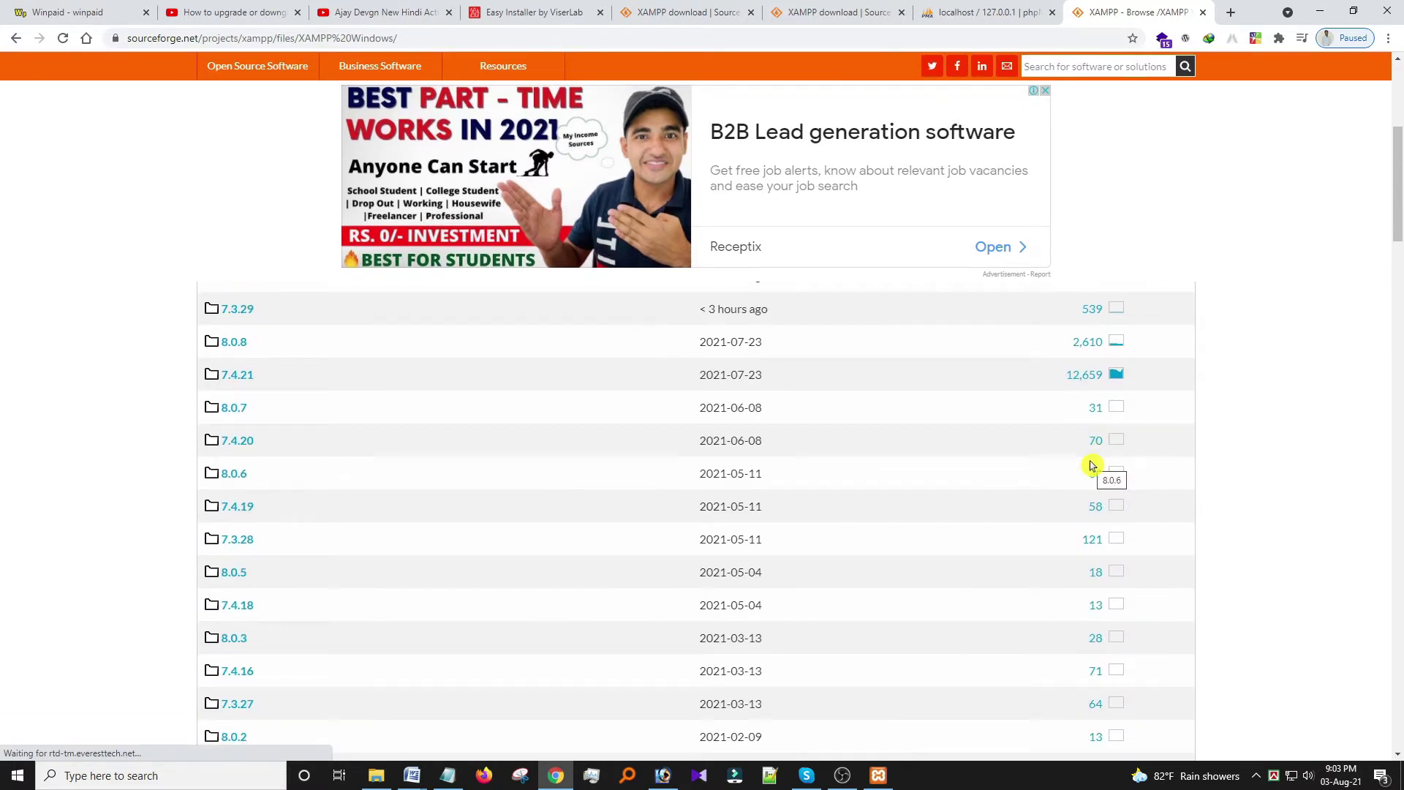
scroll(1091, 466, "down", 15)
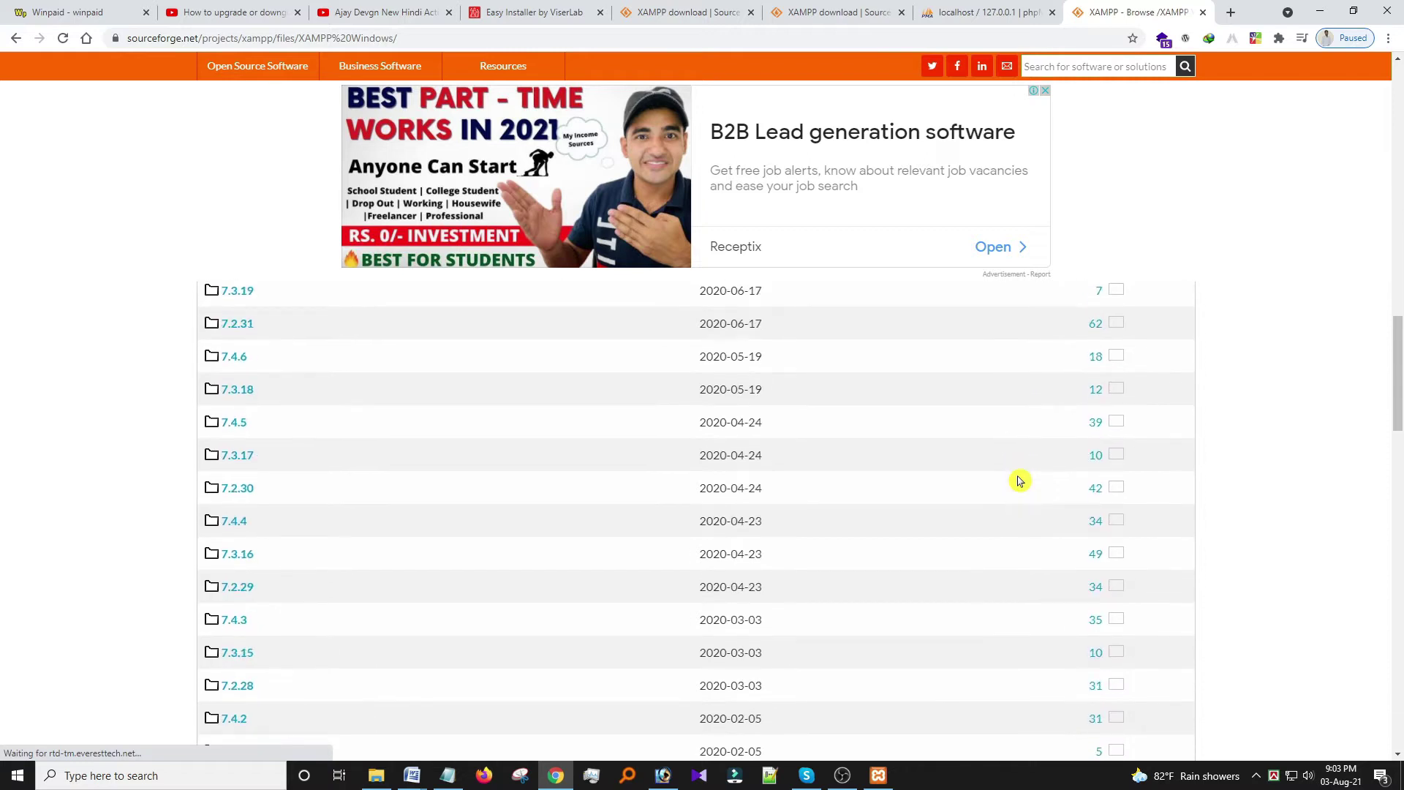
scroll(1101, 449, "up", 19)
scroll(962, 567, "down", 16)
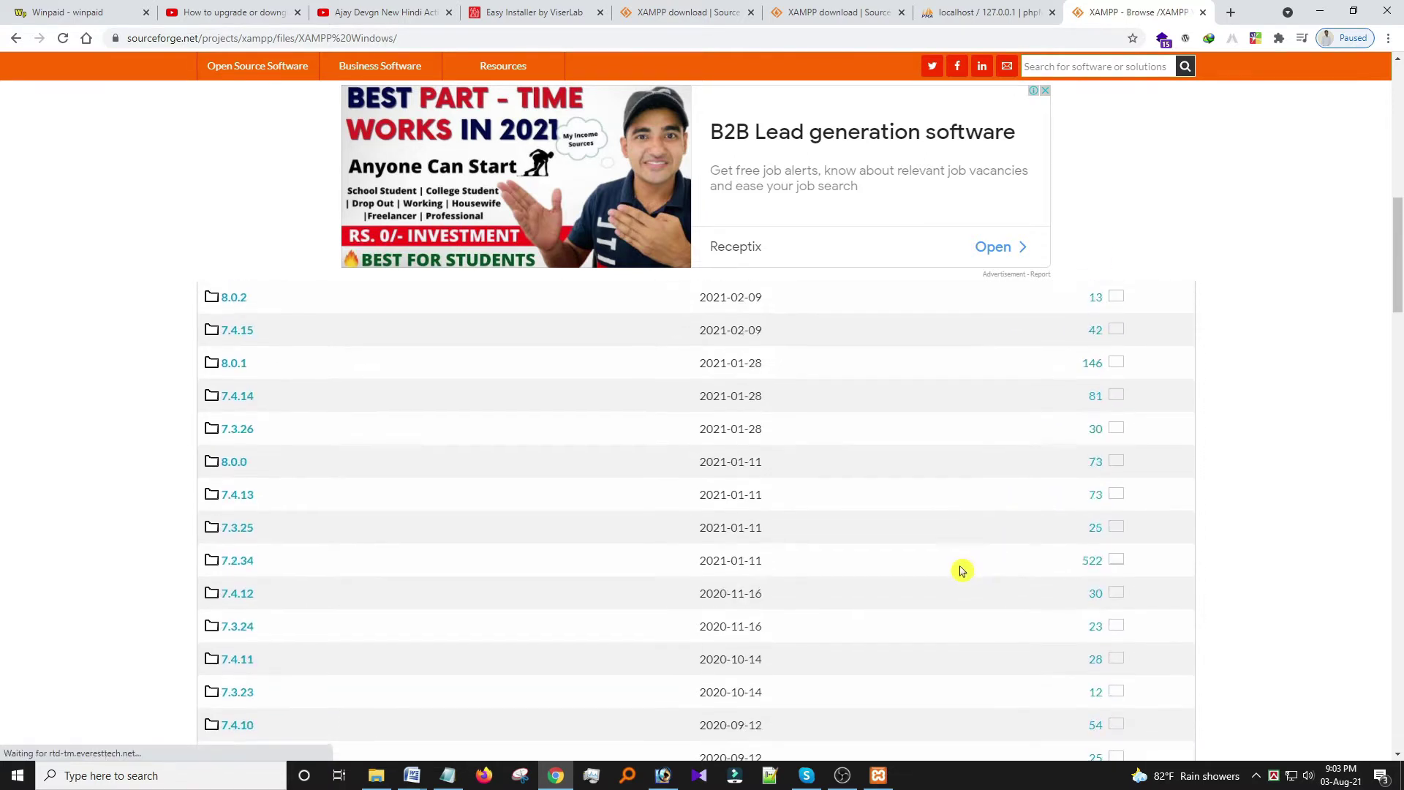
scroll(960, 521, "down", 18)
scroll(960, 523, "up", 20)
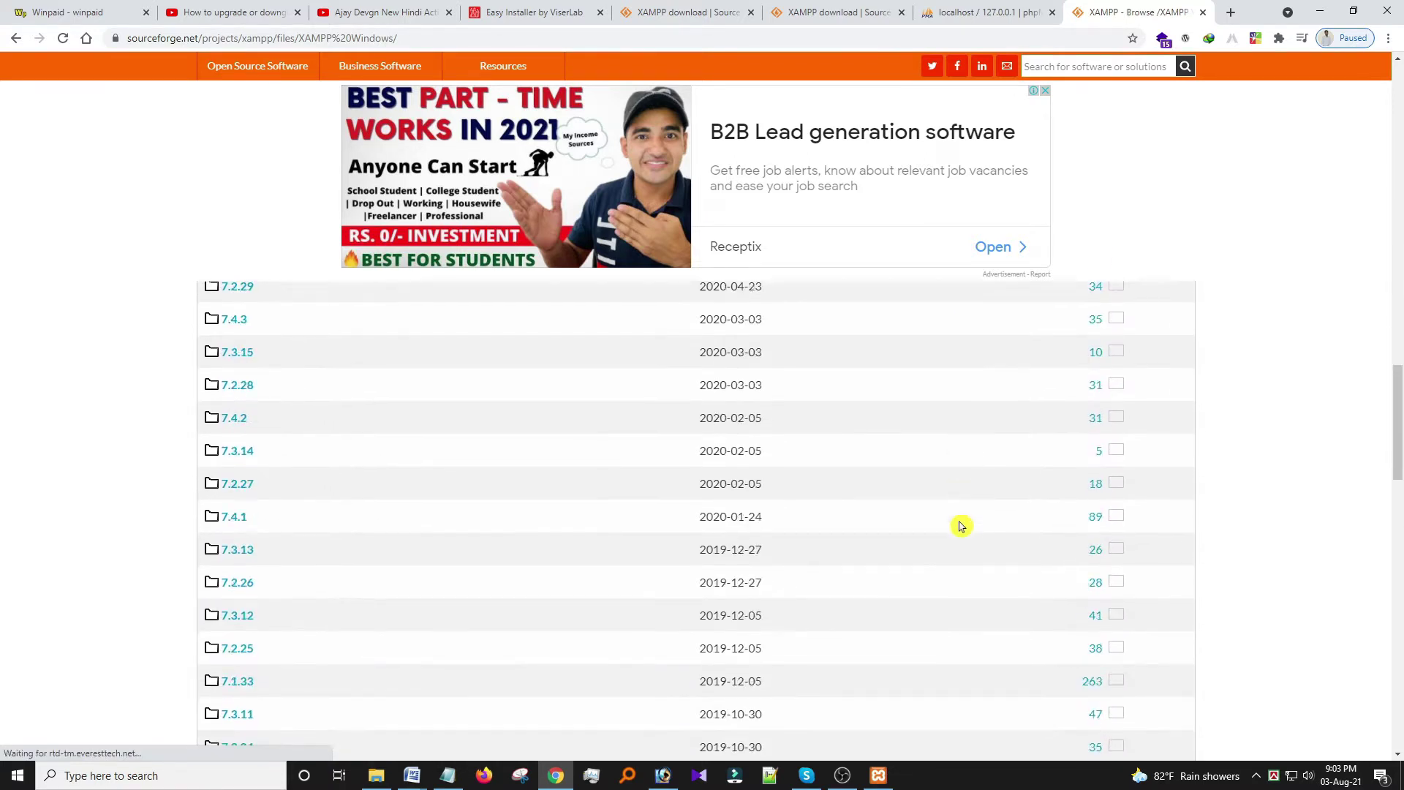
scroll(960, 526, "up", 12)
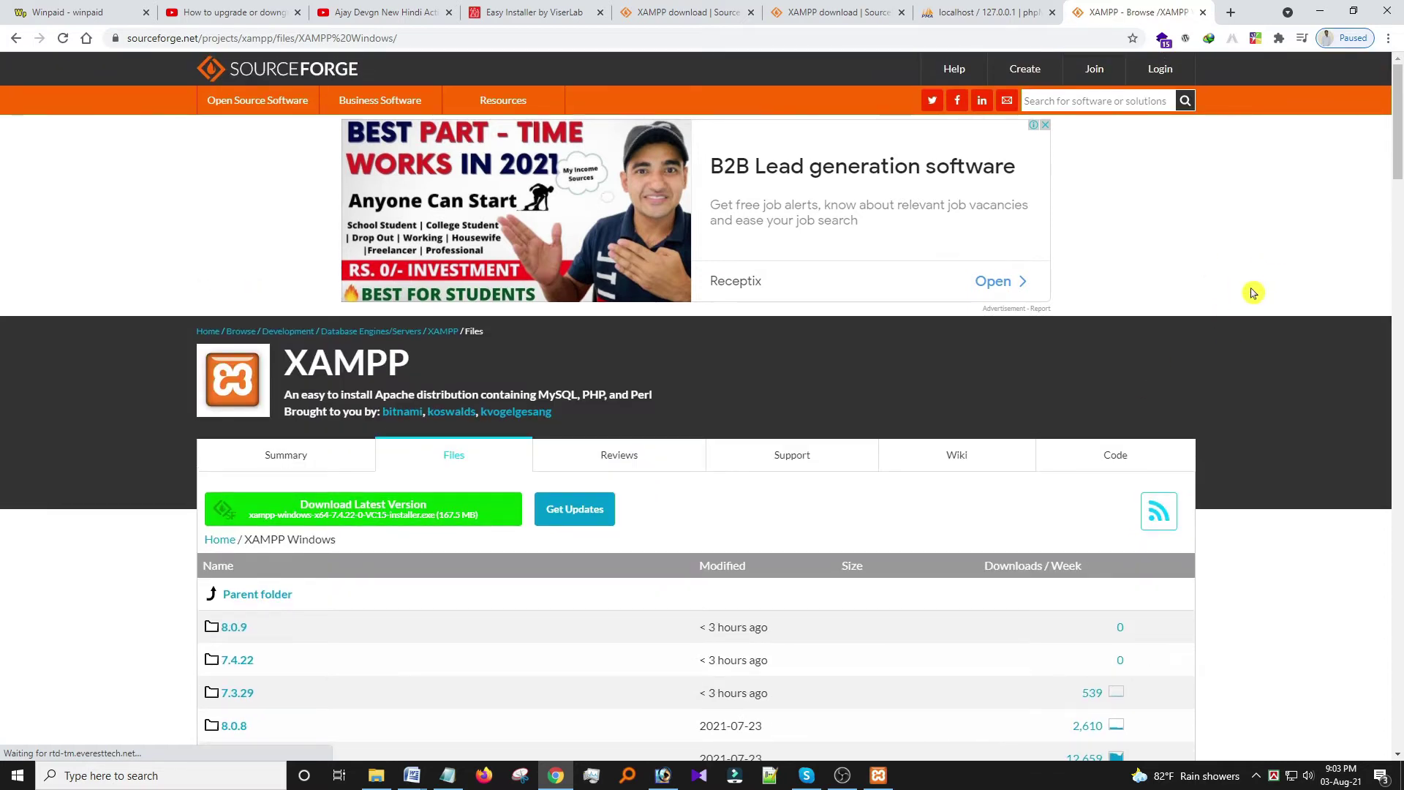
- Search the page for "7.3" and open the 7.3.0 version folder
key("ctrl+f")
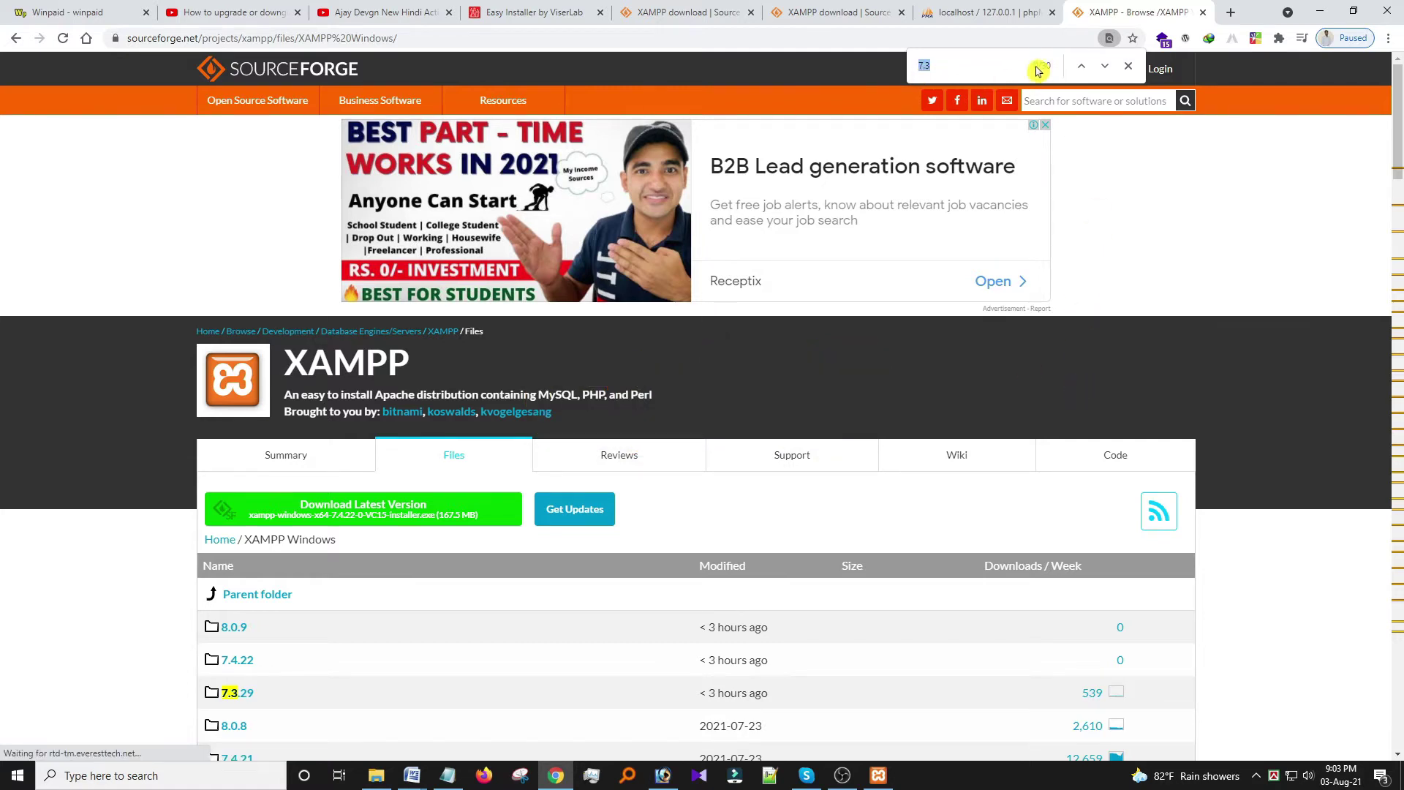
scroll(980, 479, "down", 20)
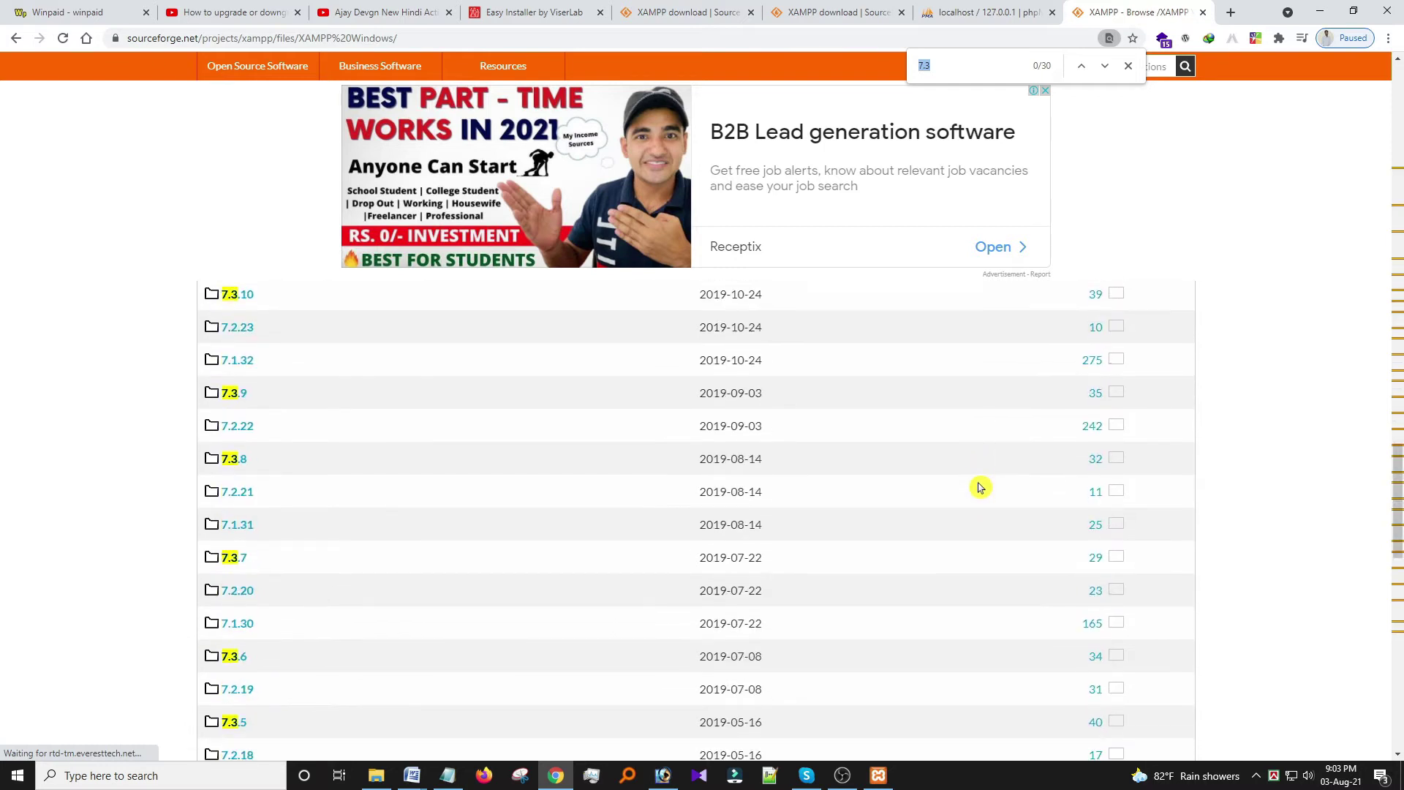
scroll(980, 487, "down", 12)
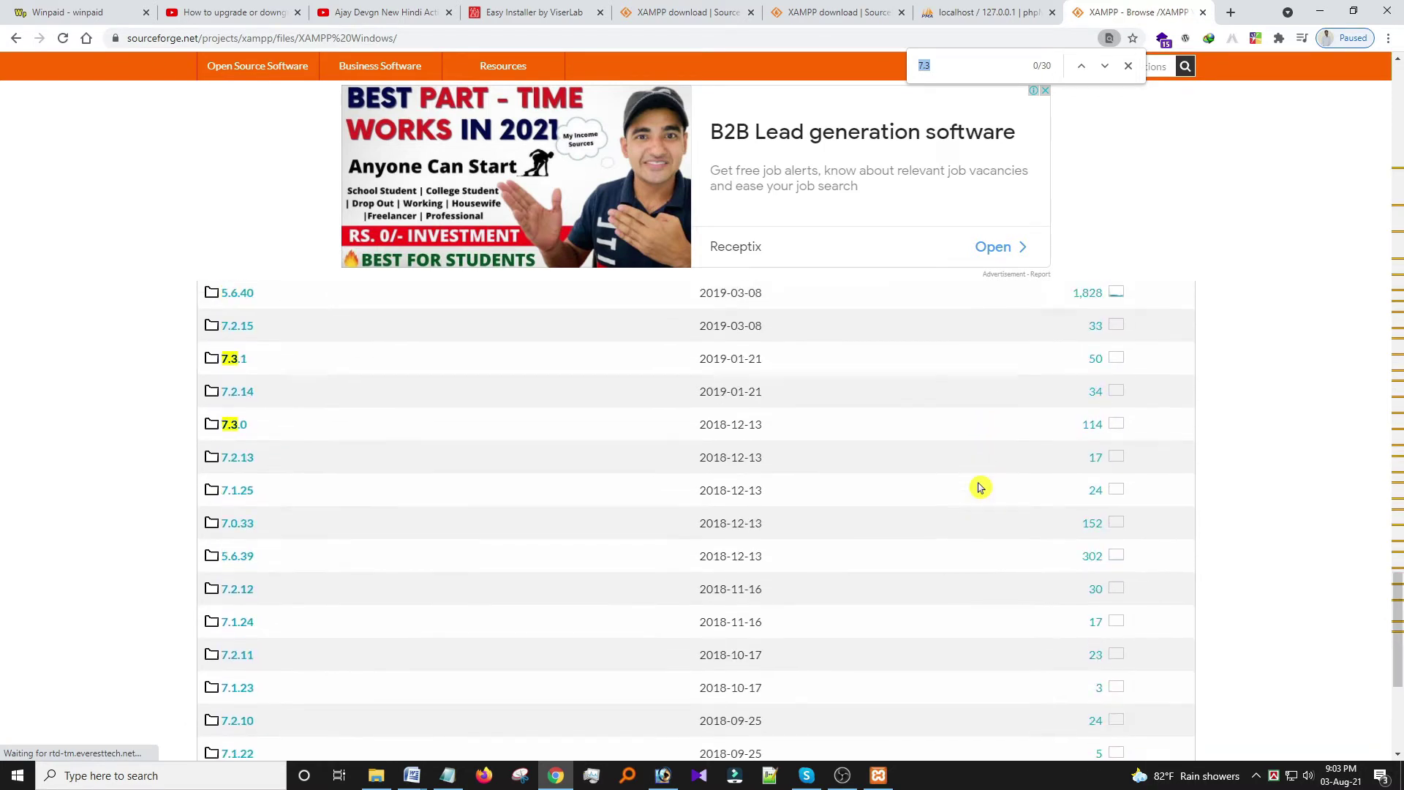
scroll(981, 487, "up", 1)
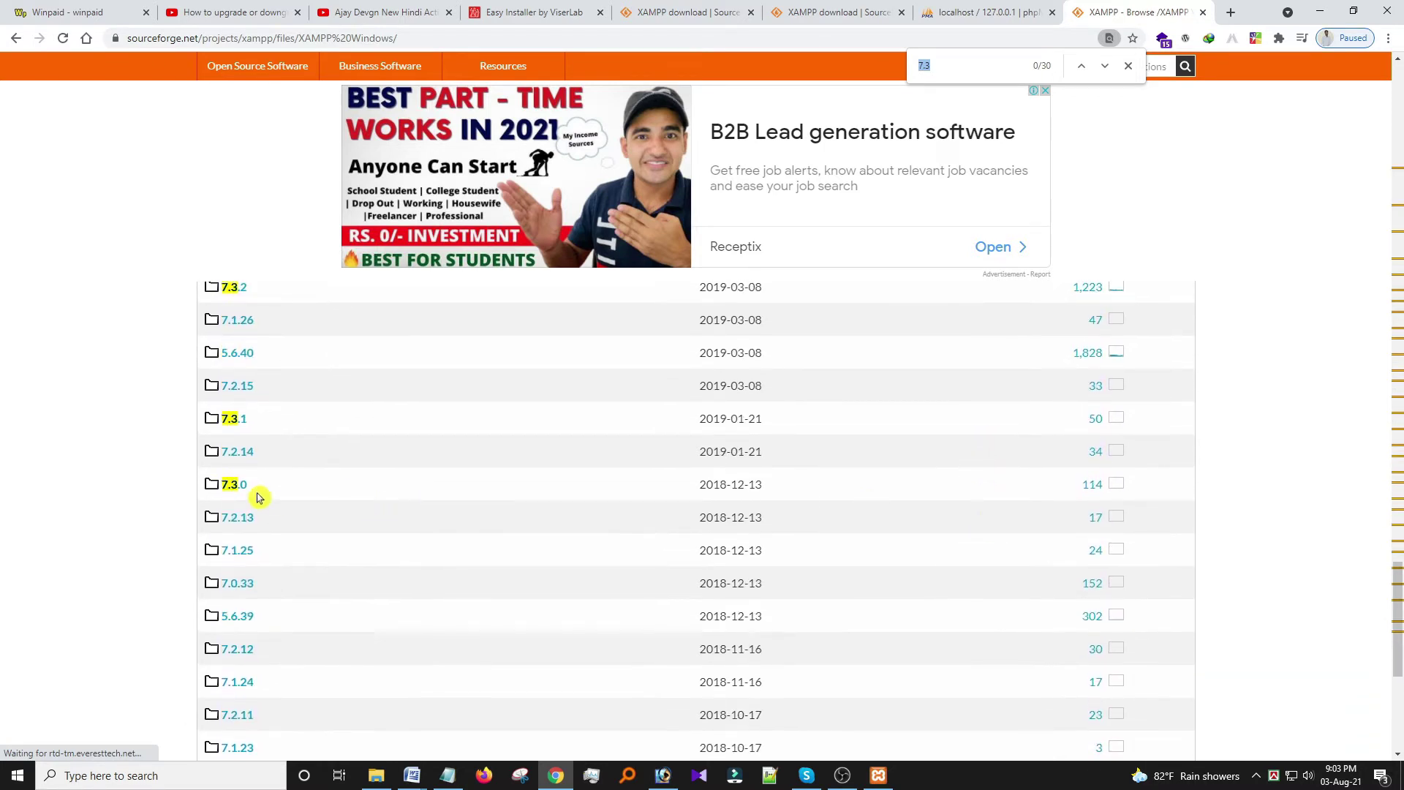
left_click(215, 488)
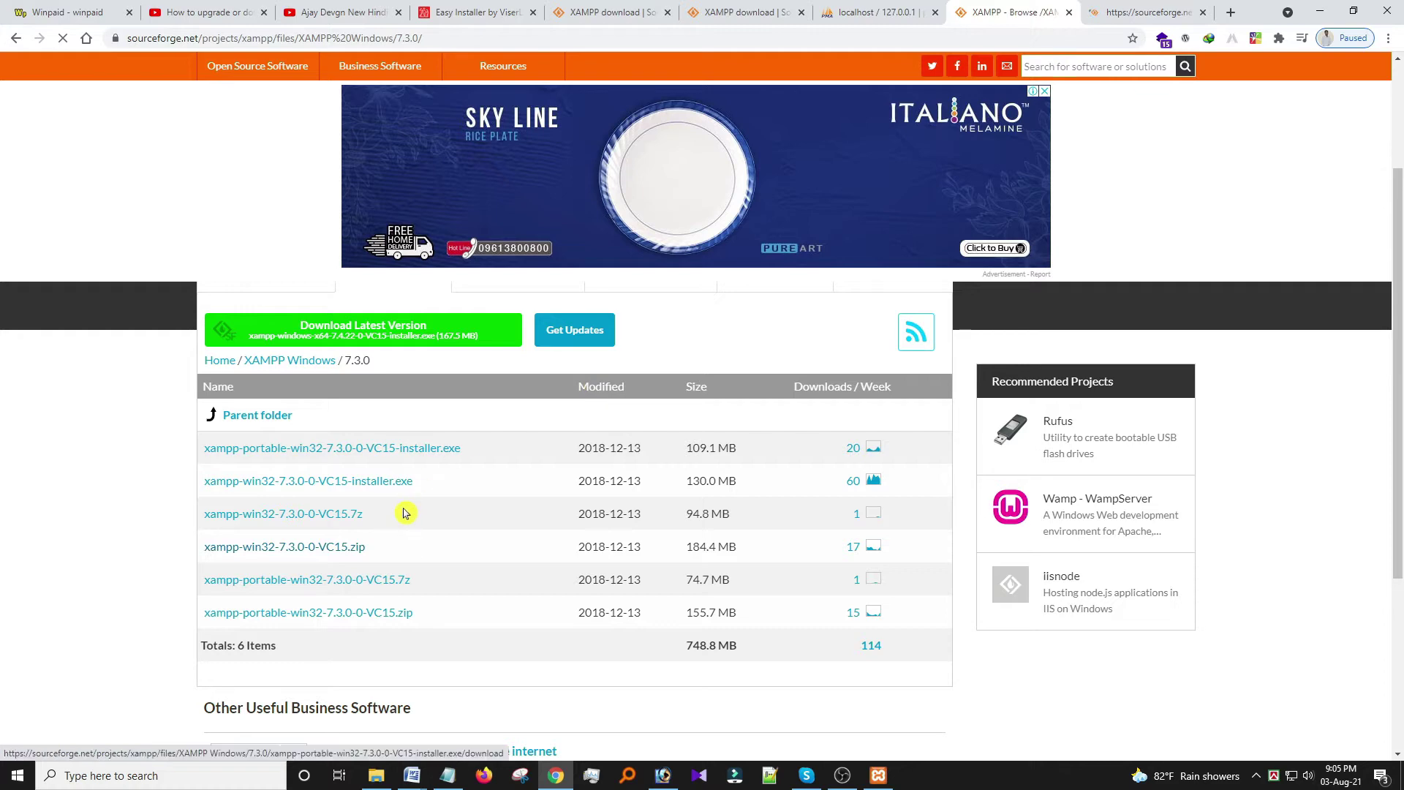
- Switch to File Explorer, go to the Compressed downloads folder and open the extracted xampp-win32-7.3.0-0-VC15 folder
left_click(377, 776)
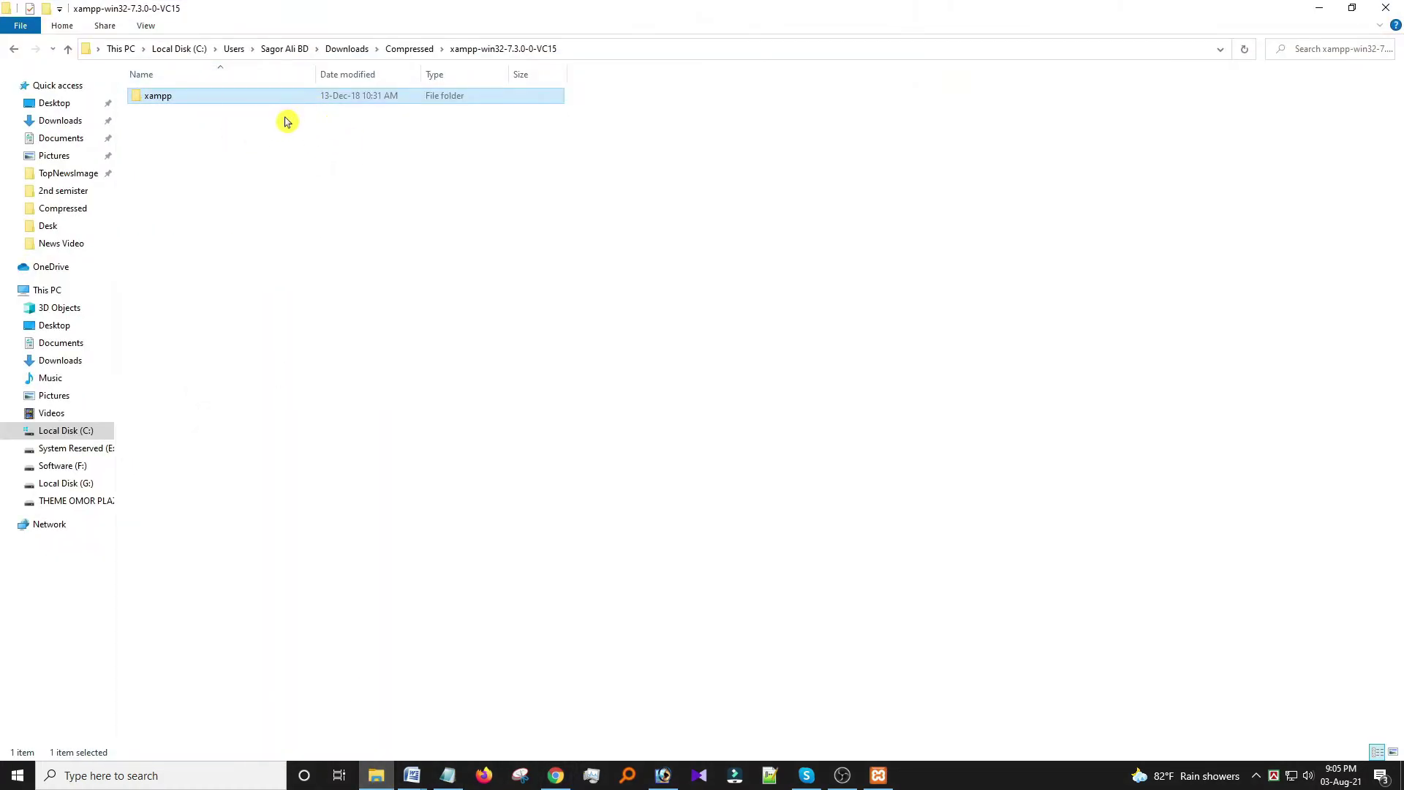
left_click(410, 49)
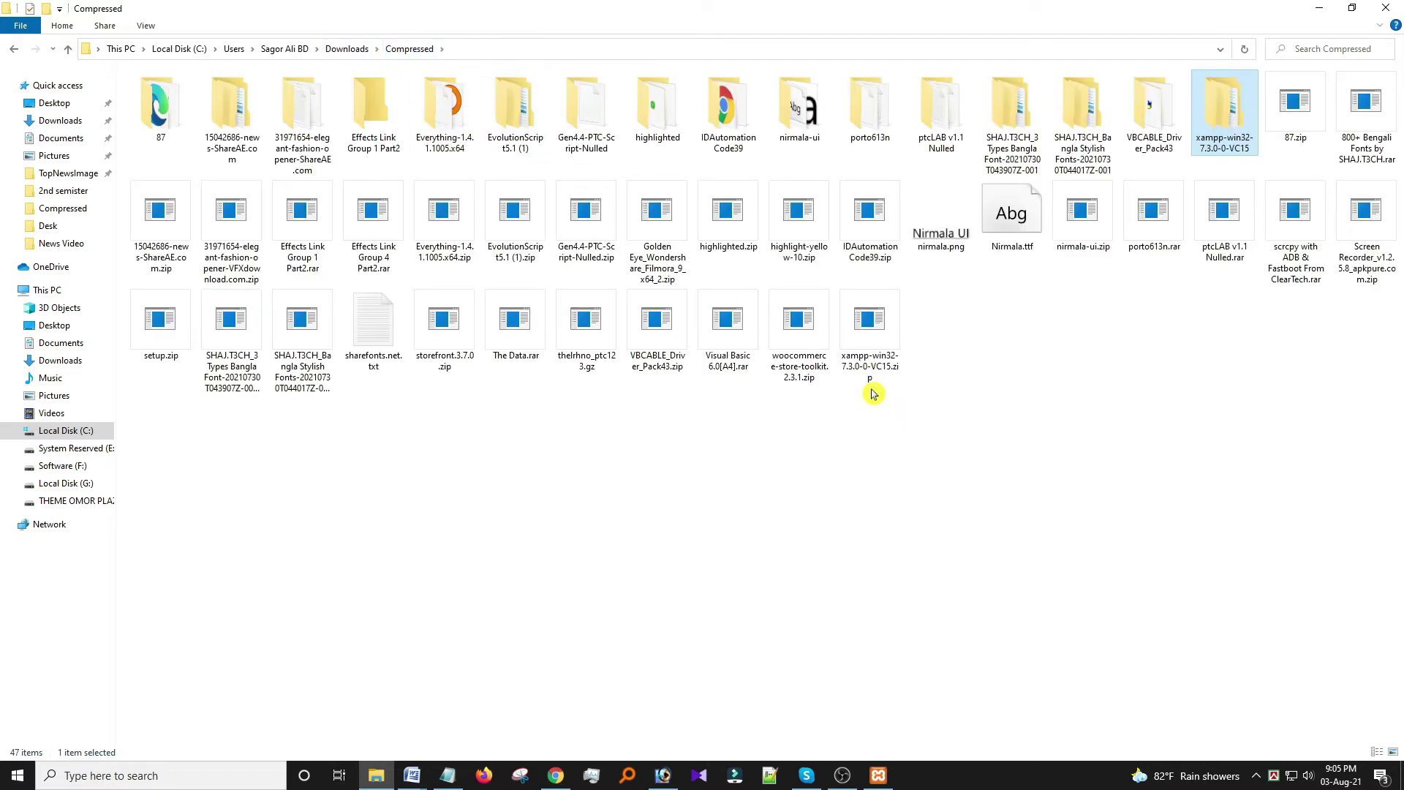
key("x")
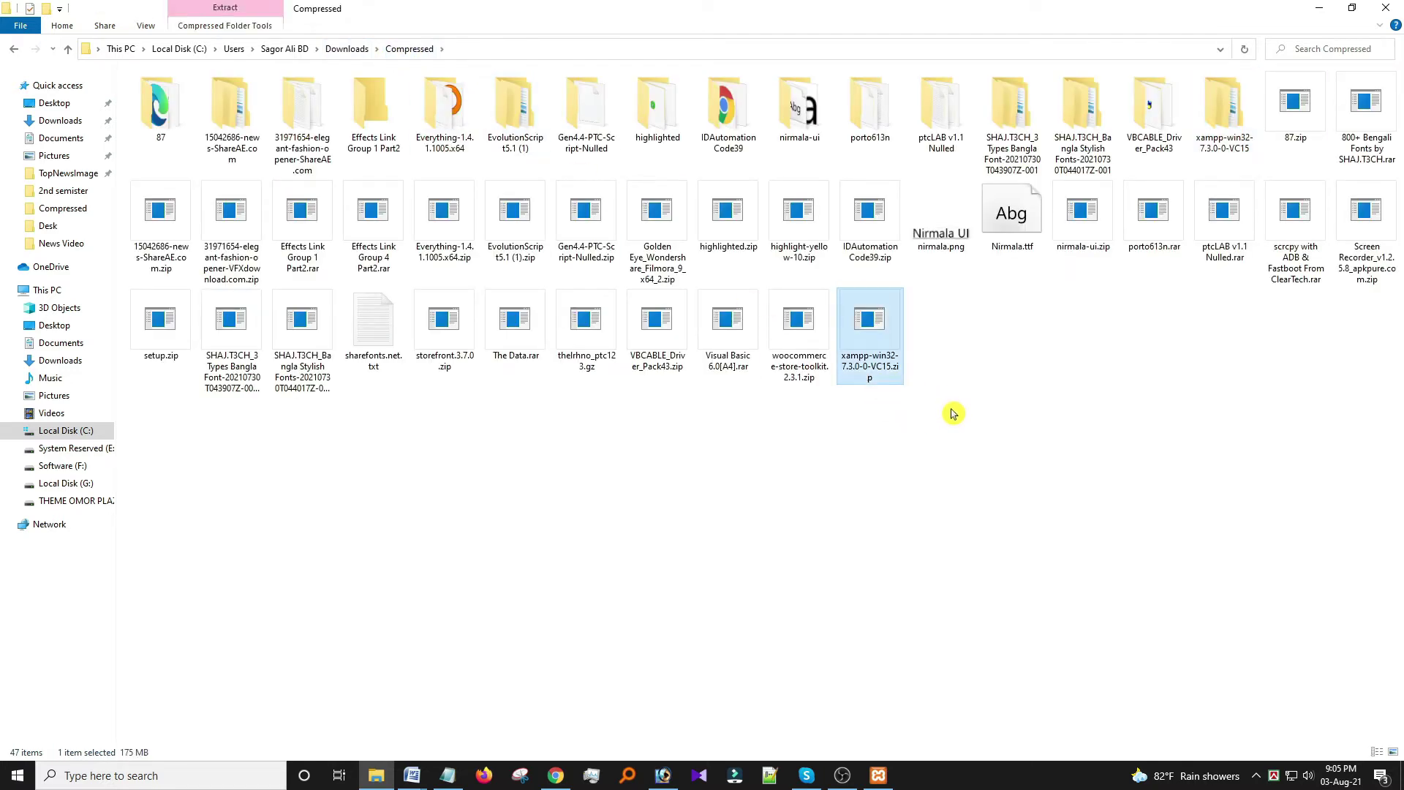
right_click(871, 338)
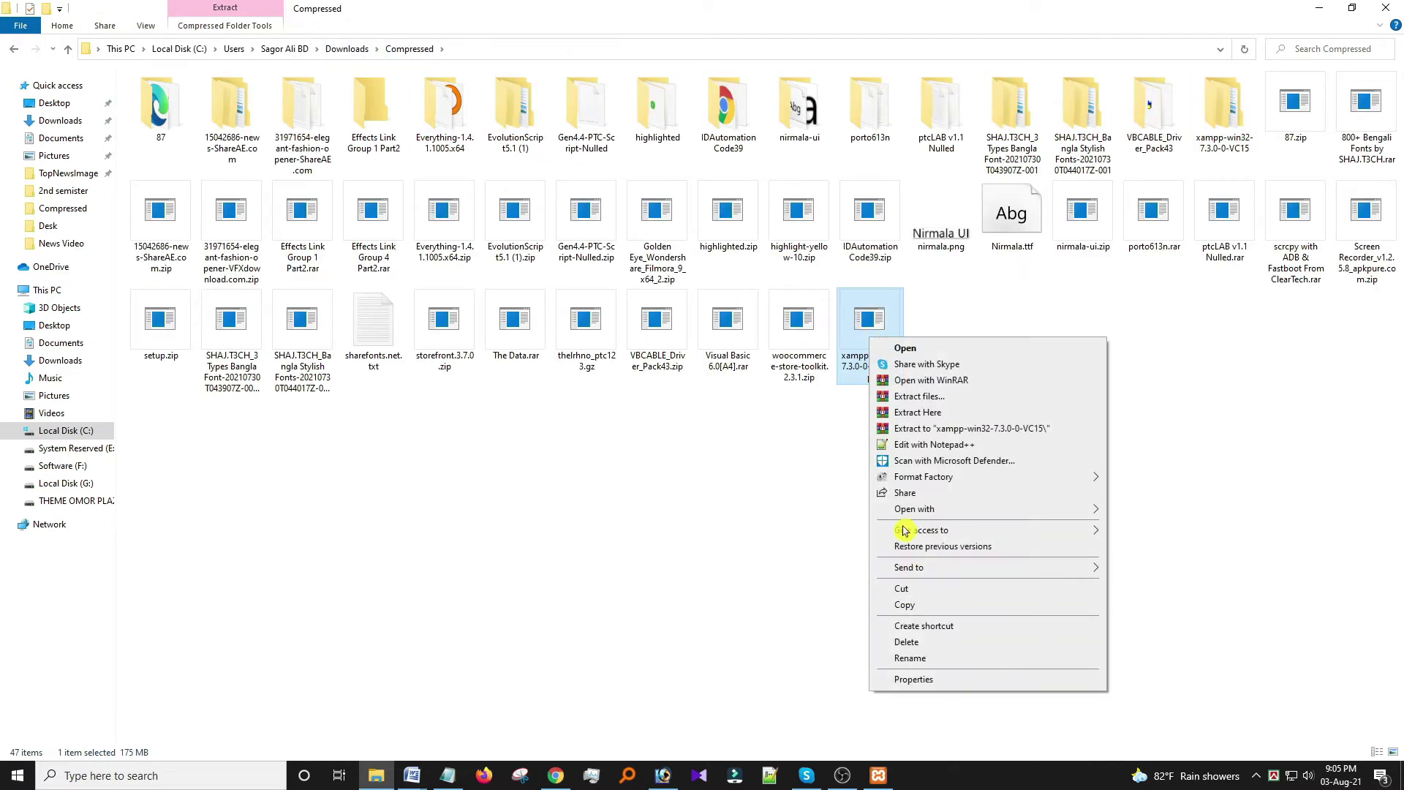
left_click(1220, 117)
double_click(1220, 117)
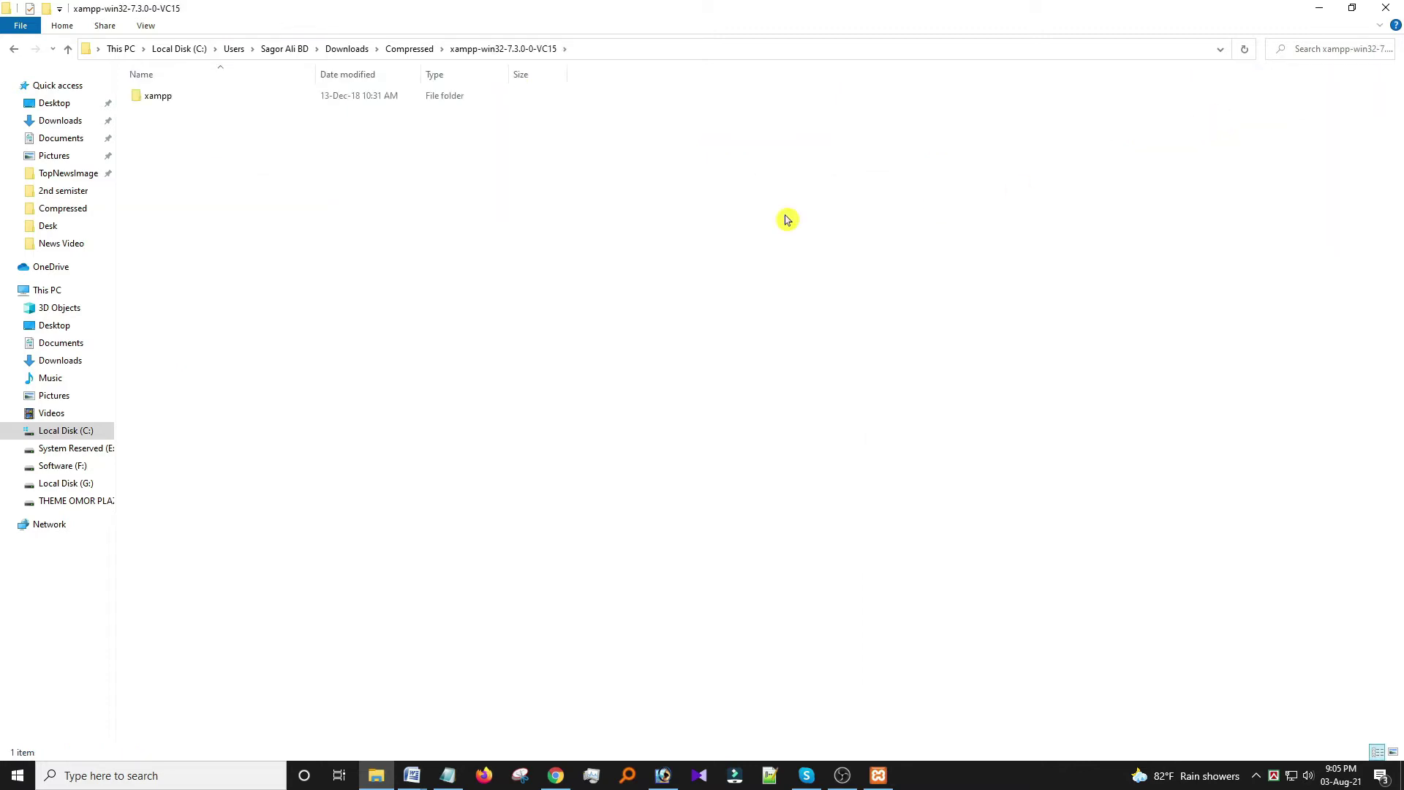
- Open the xampp folder inside the extracted 7.3.0 package, shrink its window from full screen and minimize the browser
double_click(232, 101)
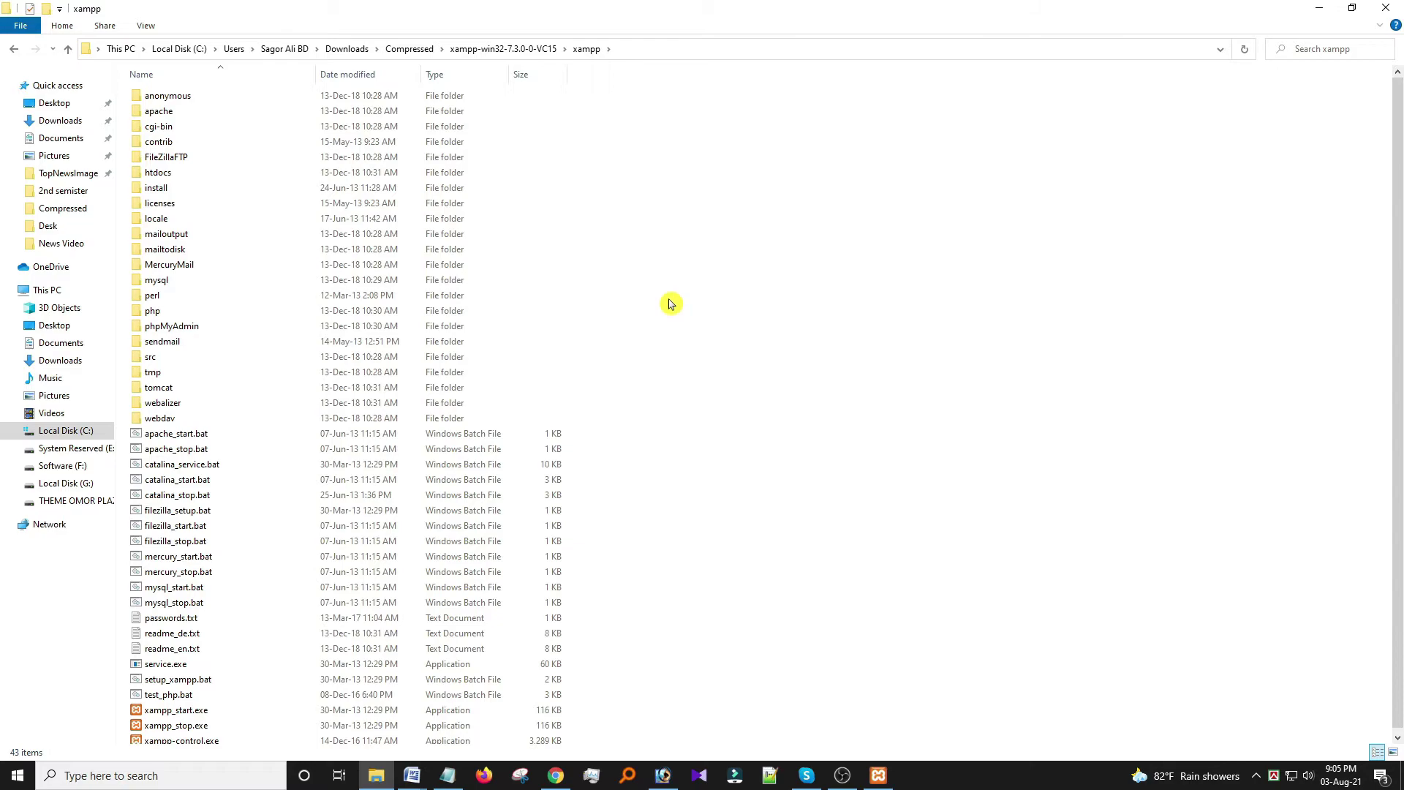
left_click(1350, 8)
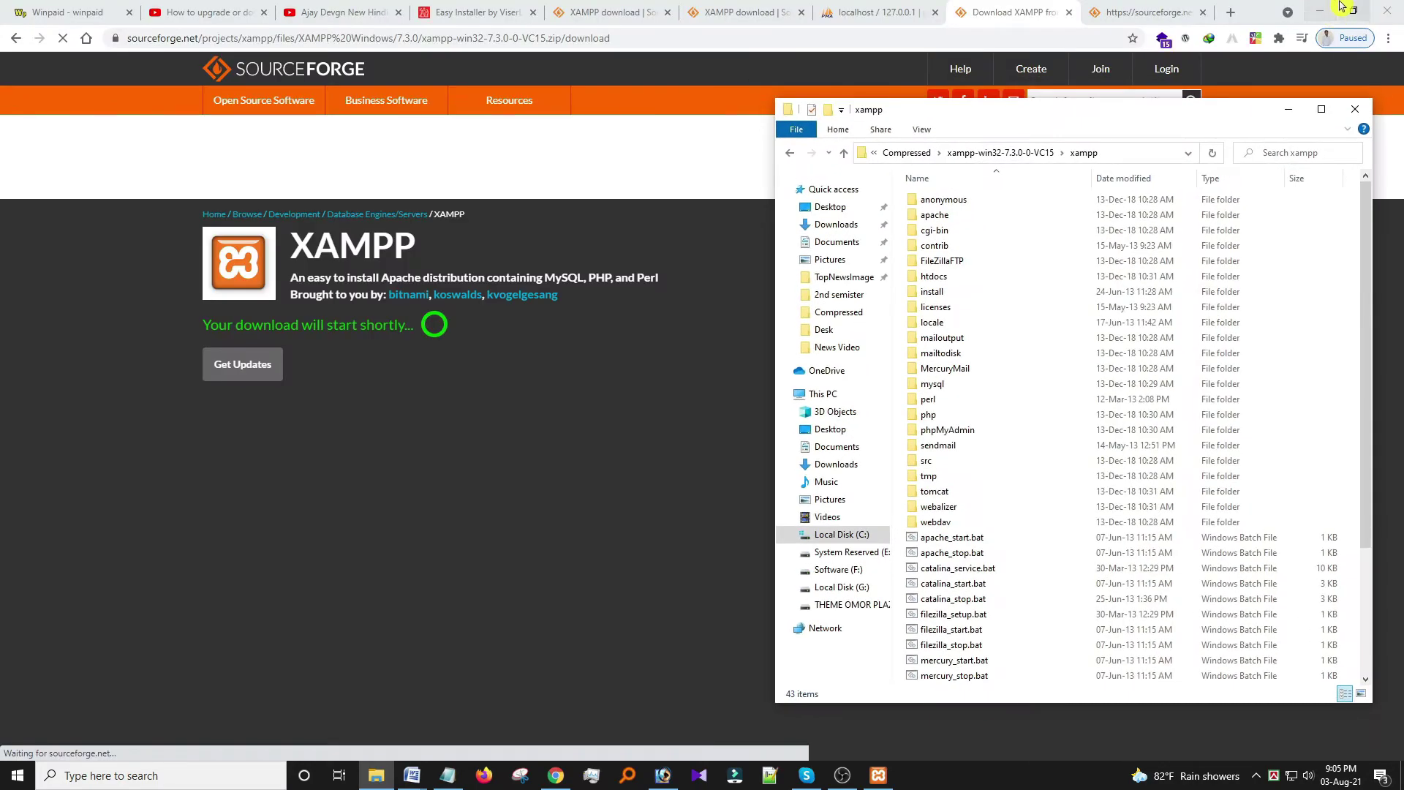
left_click(1321, 11)
left_click_drag(1031, 119, 1045, 84)
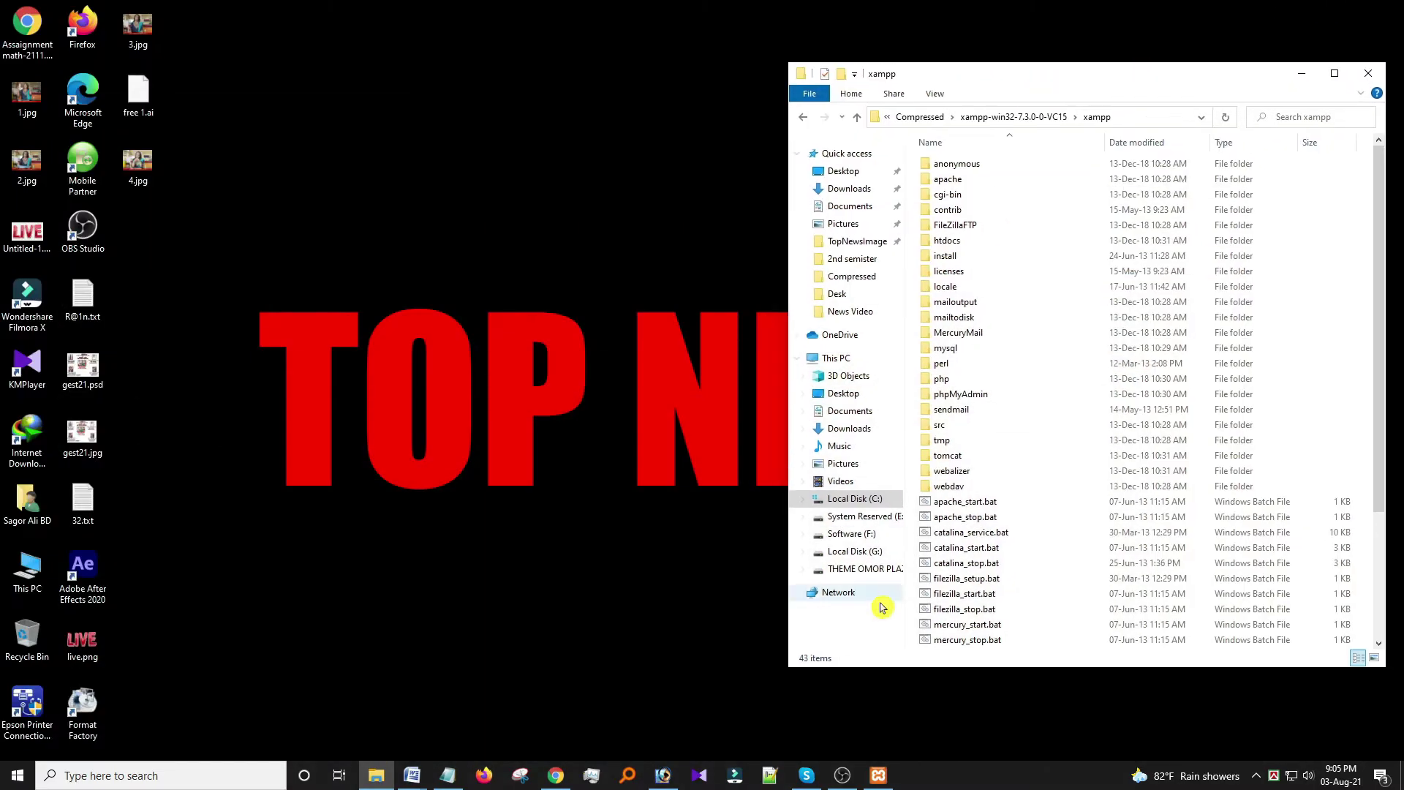
- Stop Apache and MySQL in the XAMPP Control Panel and quit the control panel completely, including its background instance
left_click(878, 775)
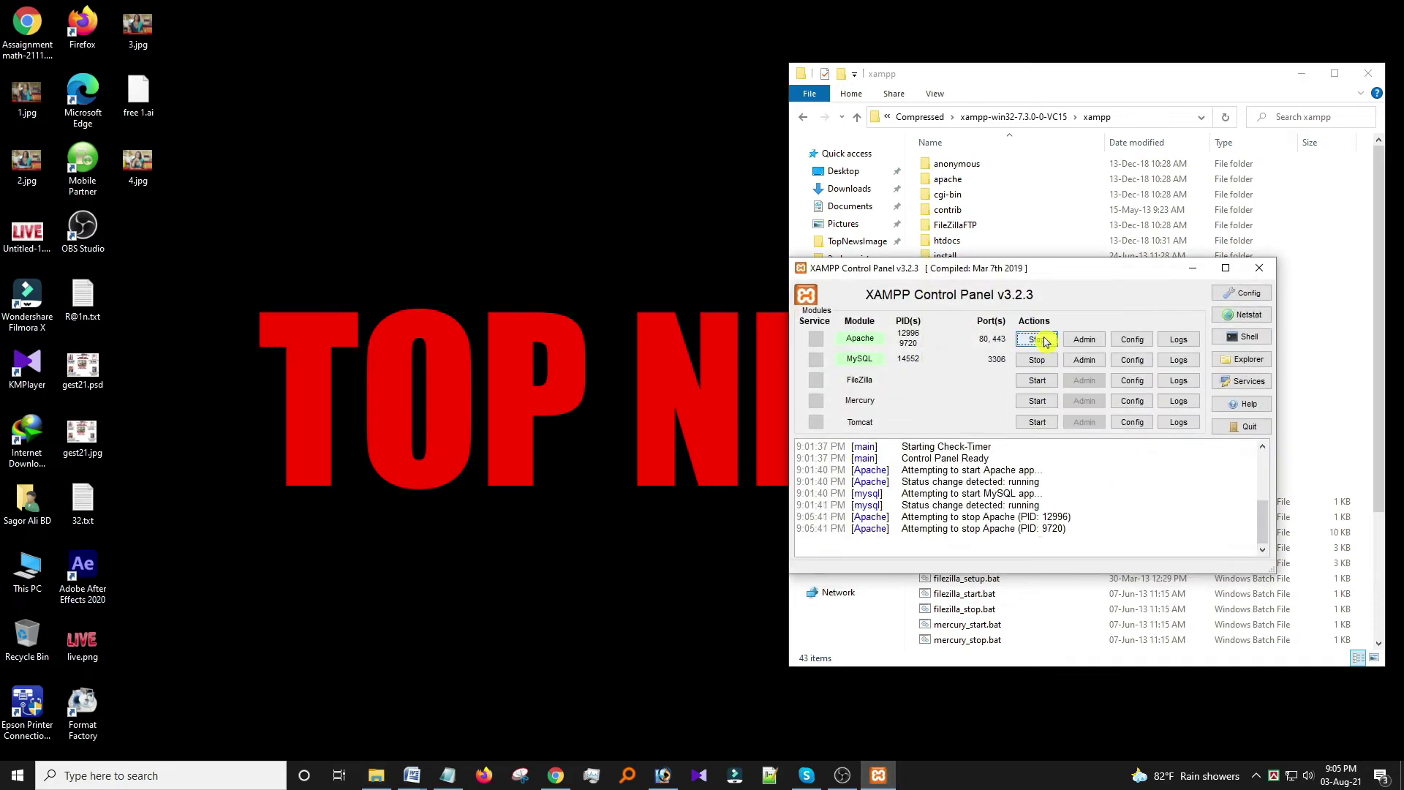
left_click(1269, 266)
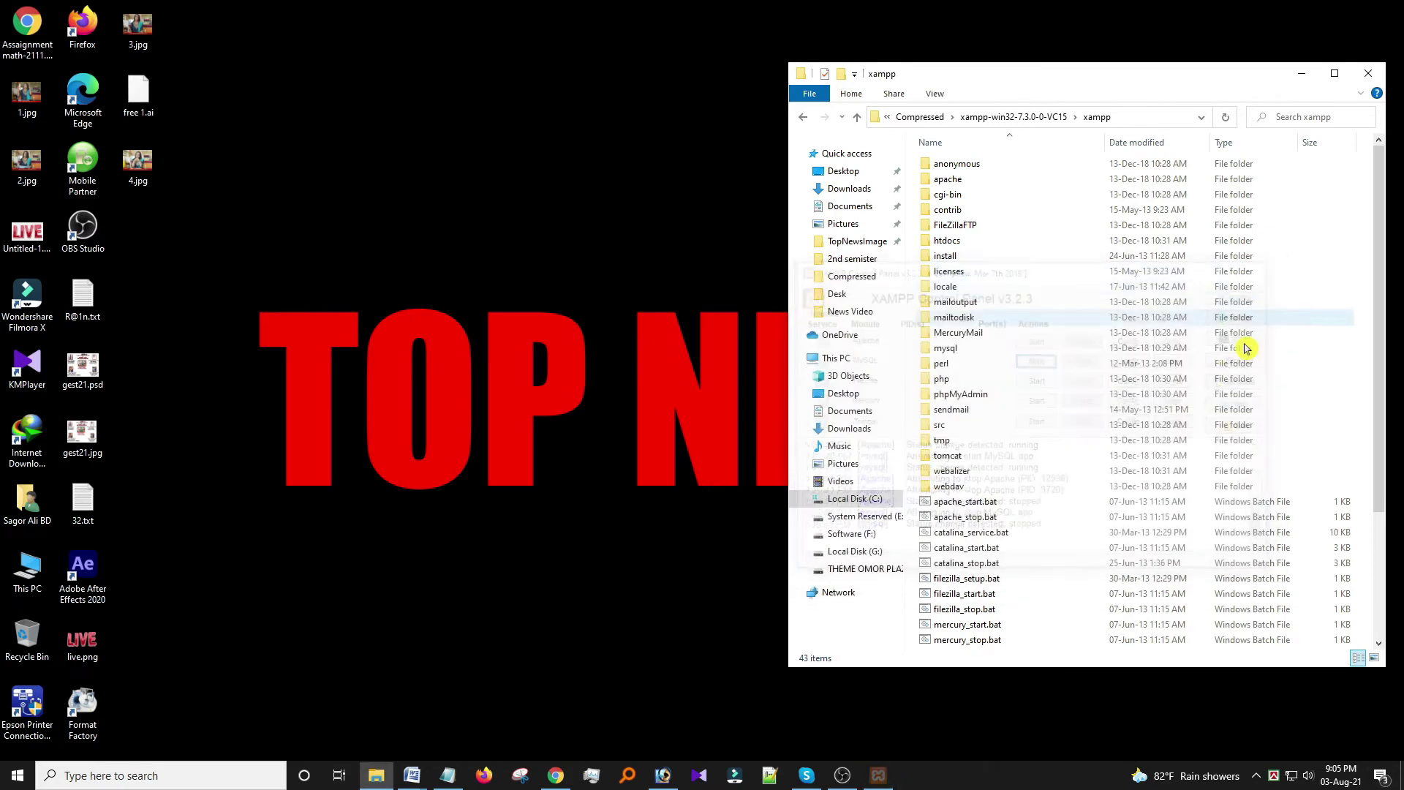
left_click(1256, 775)
right_click(1244, 748)
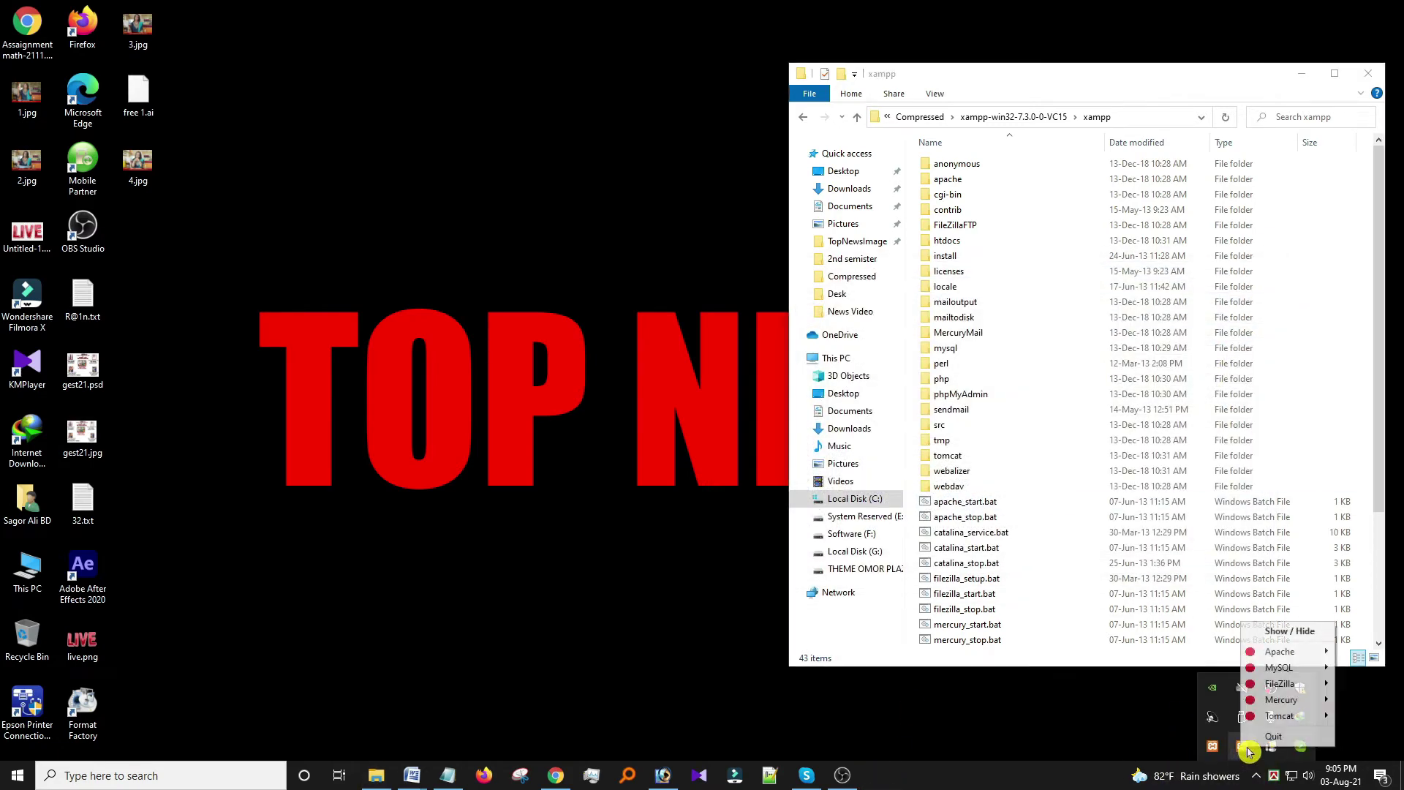
right_click(1244, 748)
right_click(1244, 748)
left_click(1246, 737)
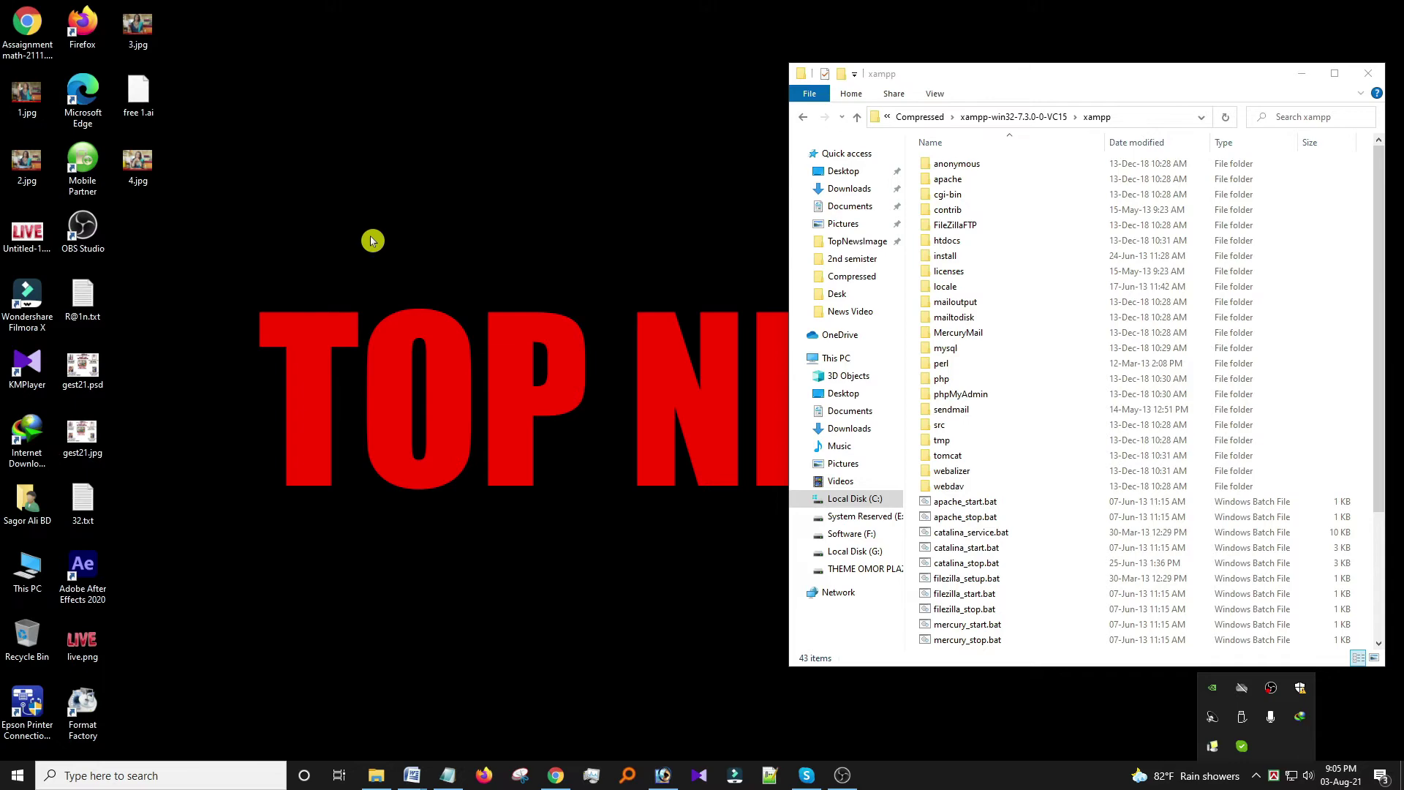
- Open a second File Explorer window beside the package's window and go to the xampp folder on Local Disk (C:)
key("super+e")
left_click_drag(1194, 116, 585, 58)
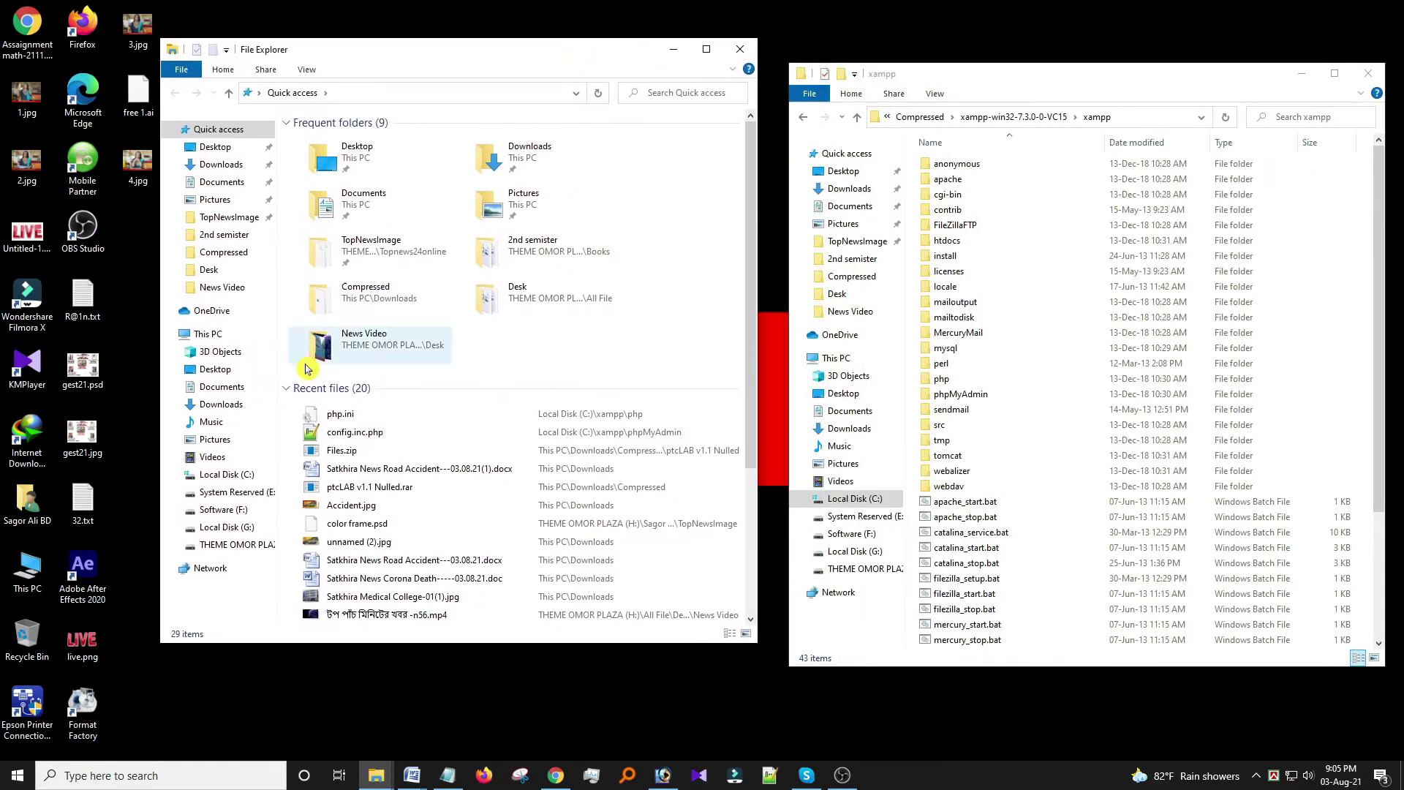
left_click(208, 368)
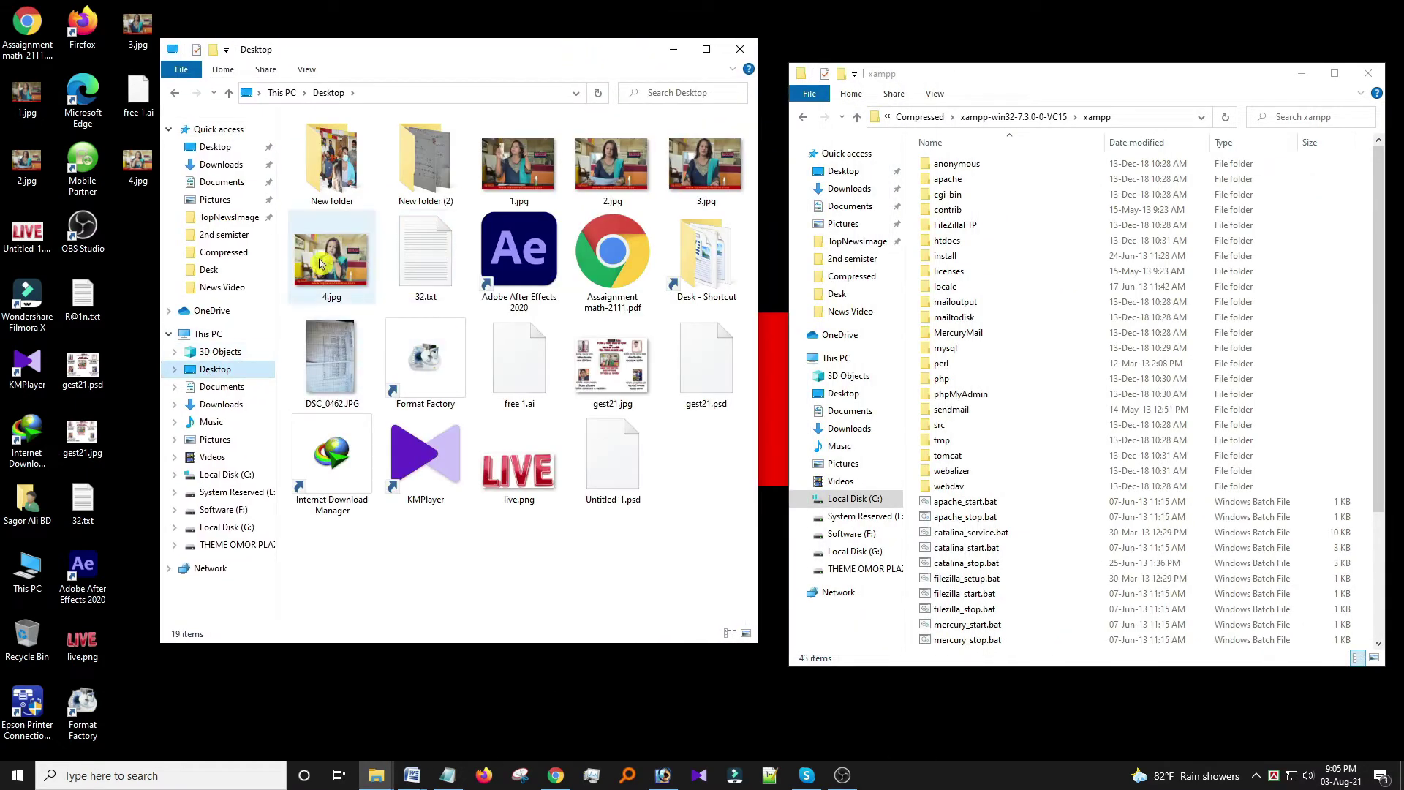
left_click(196, 334)
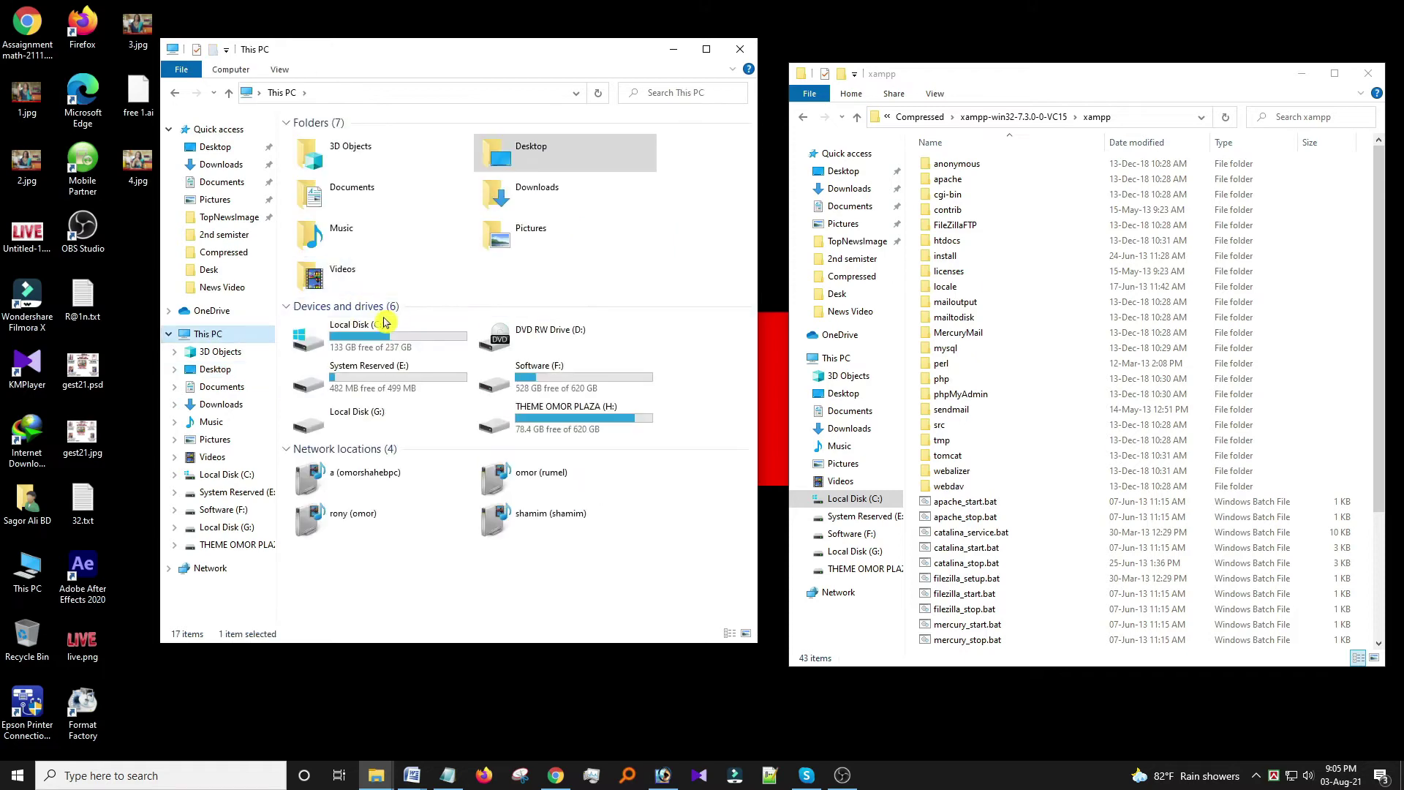
double_click(384, 323)
double_click(347, 271)
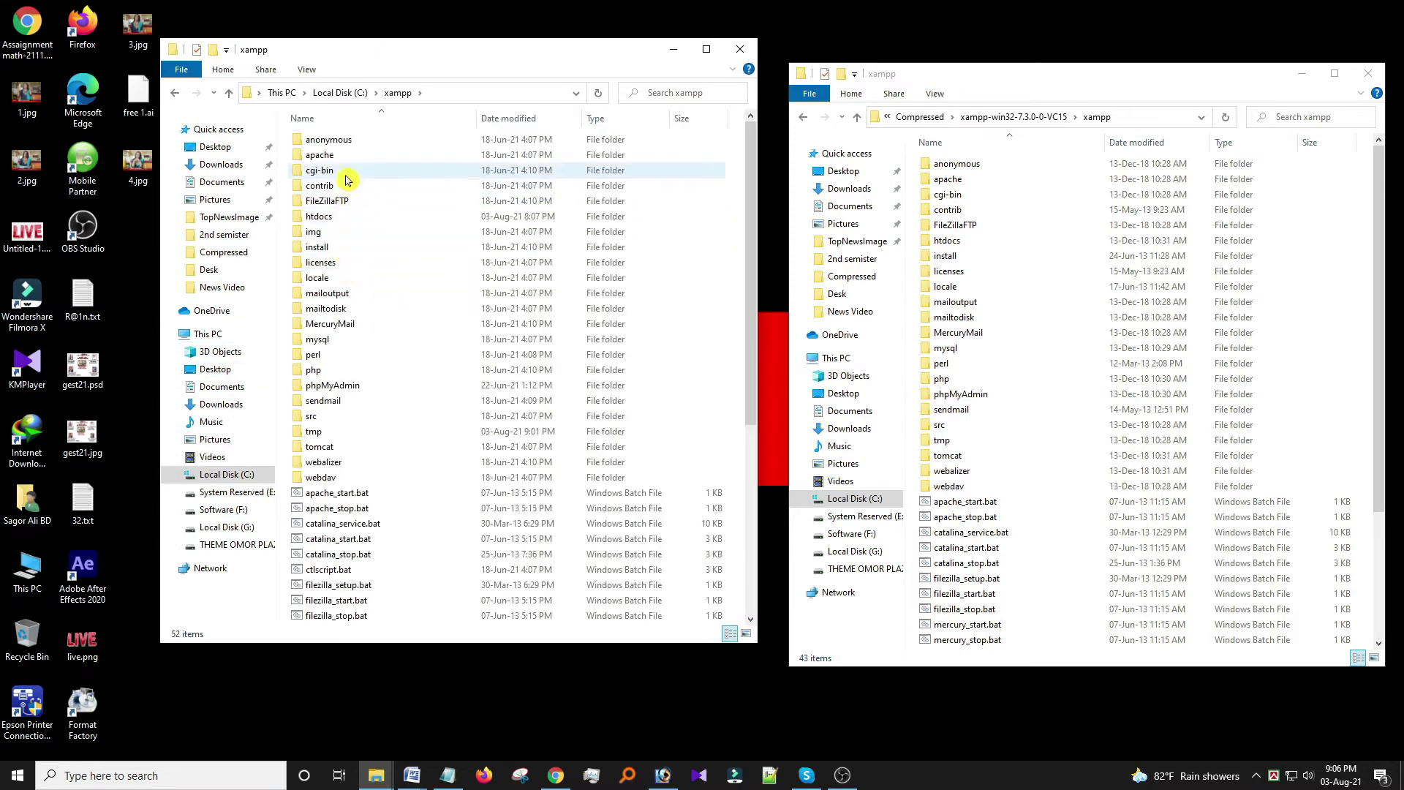
- Rename the apache folder in C:\xampp as apache_old, cancelling the repeated XAMPP zip download that interrupts
left_click(339, 238)
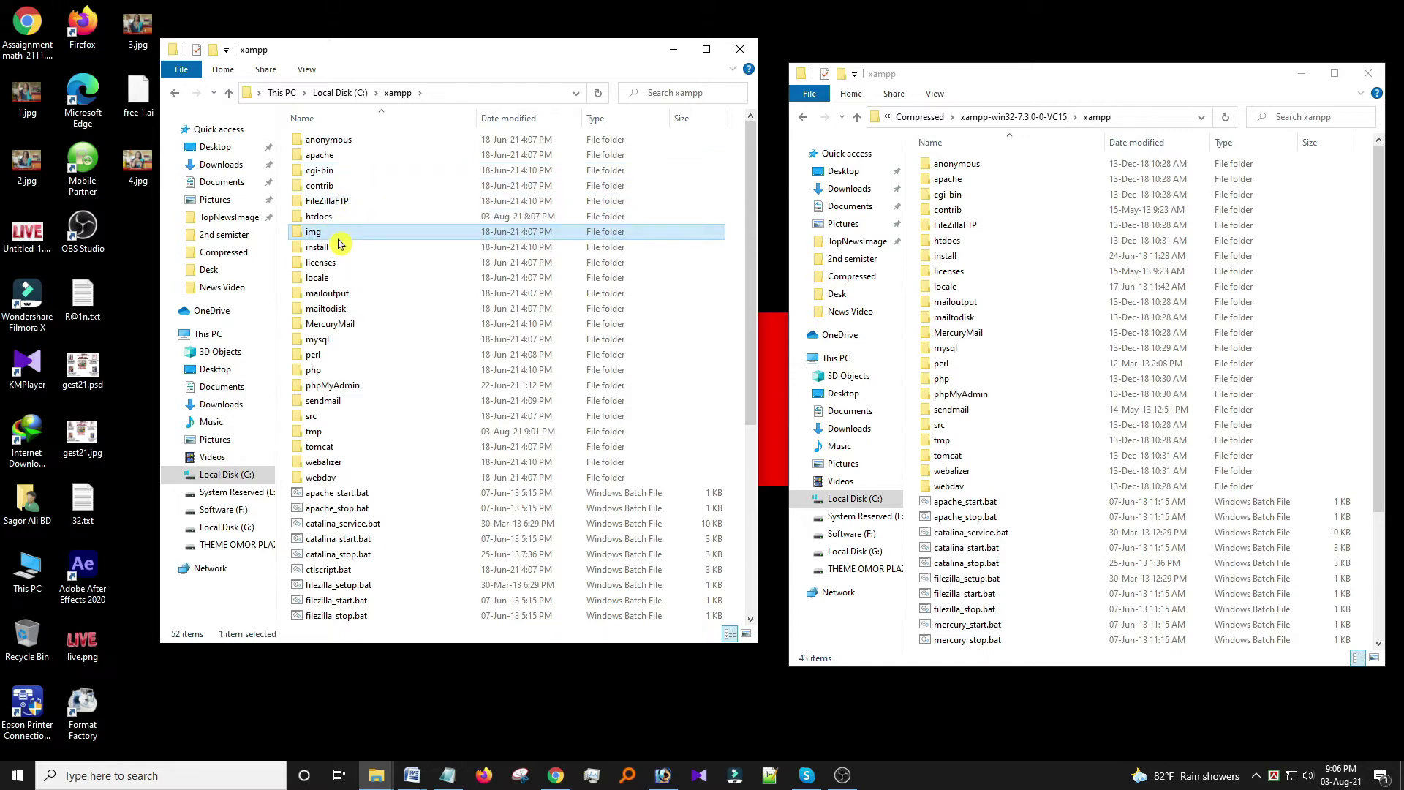
key("a")
key("a")
key("a")
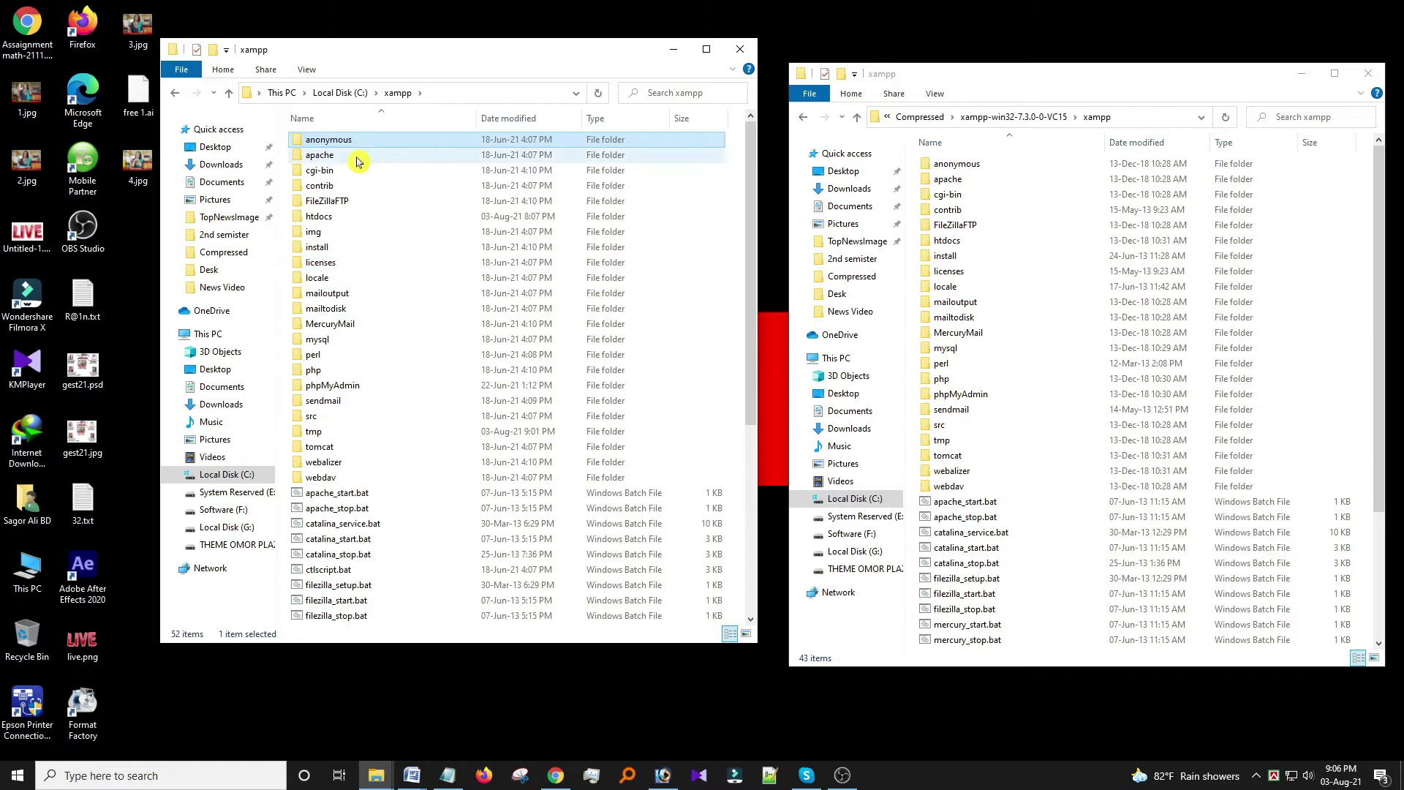
left_click(359, 162)
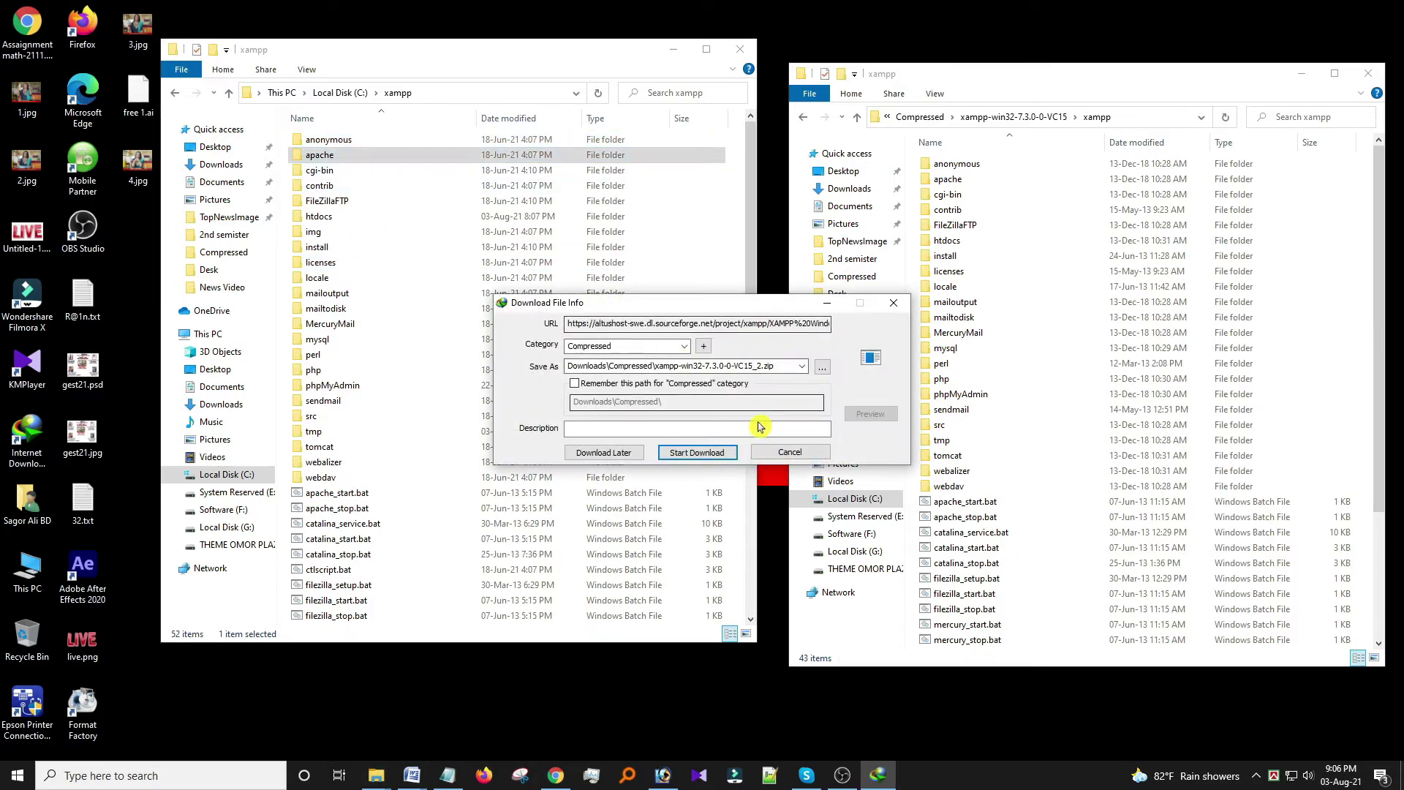
left_click(757, 454)
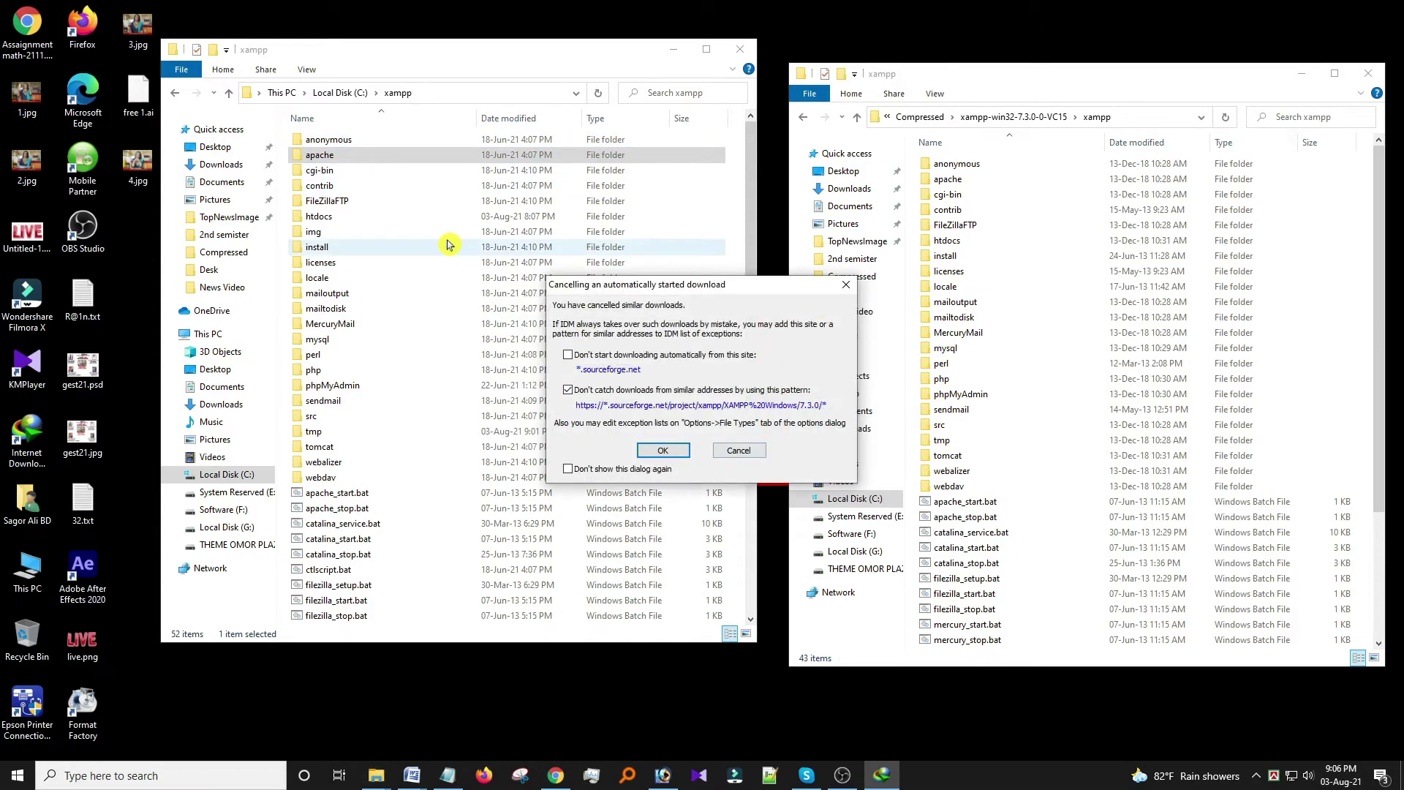
left_click(738, 453)
key("F2")
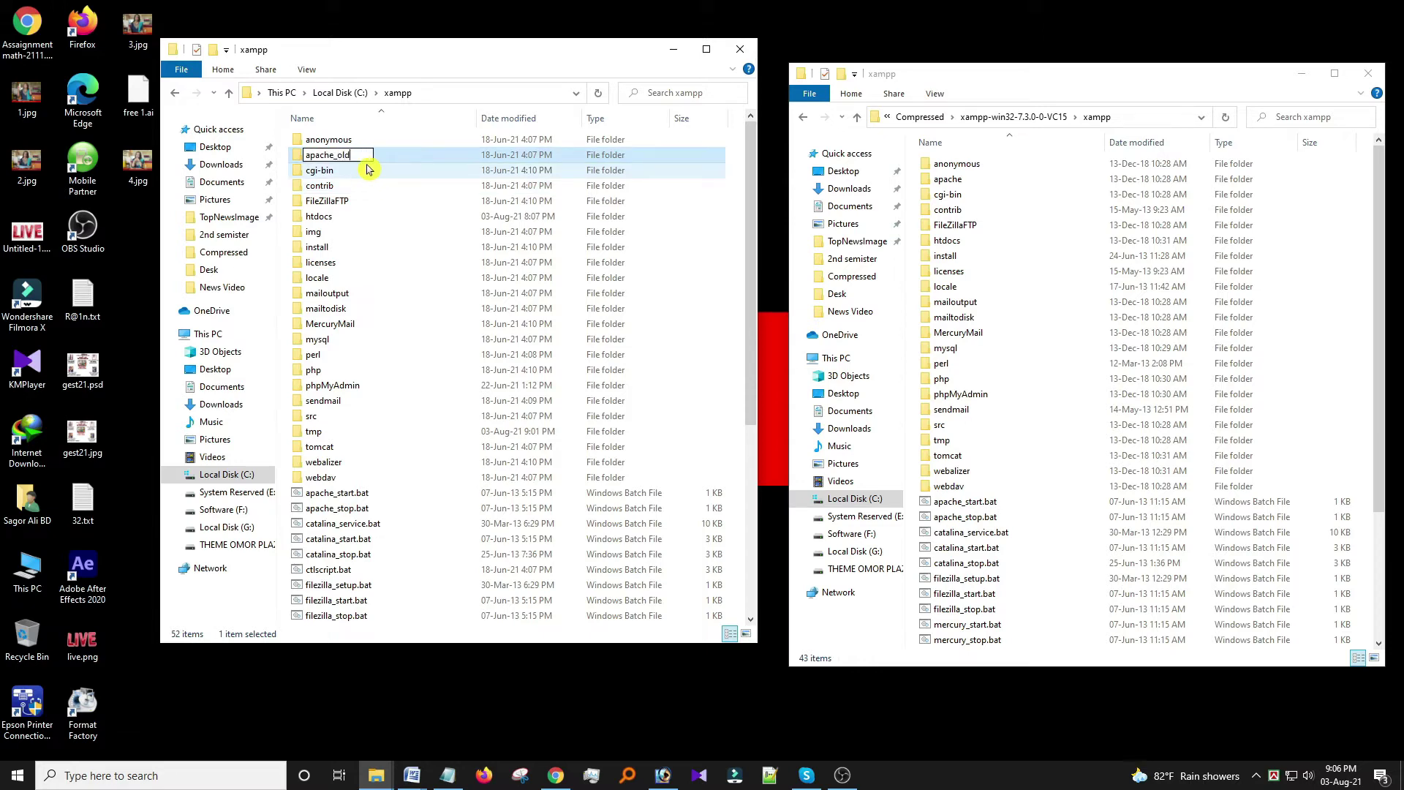
type("_old")
key("Return")
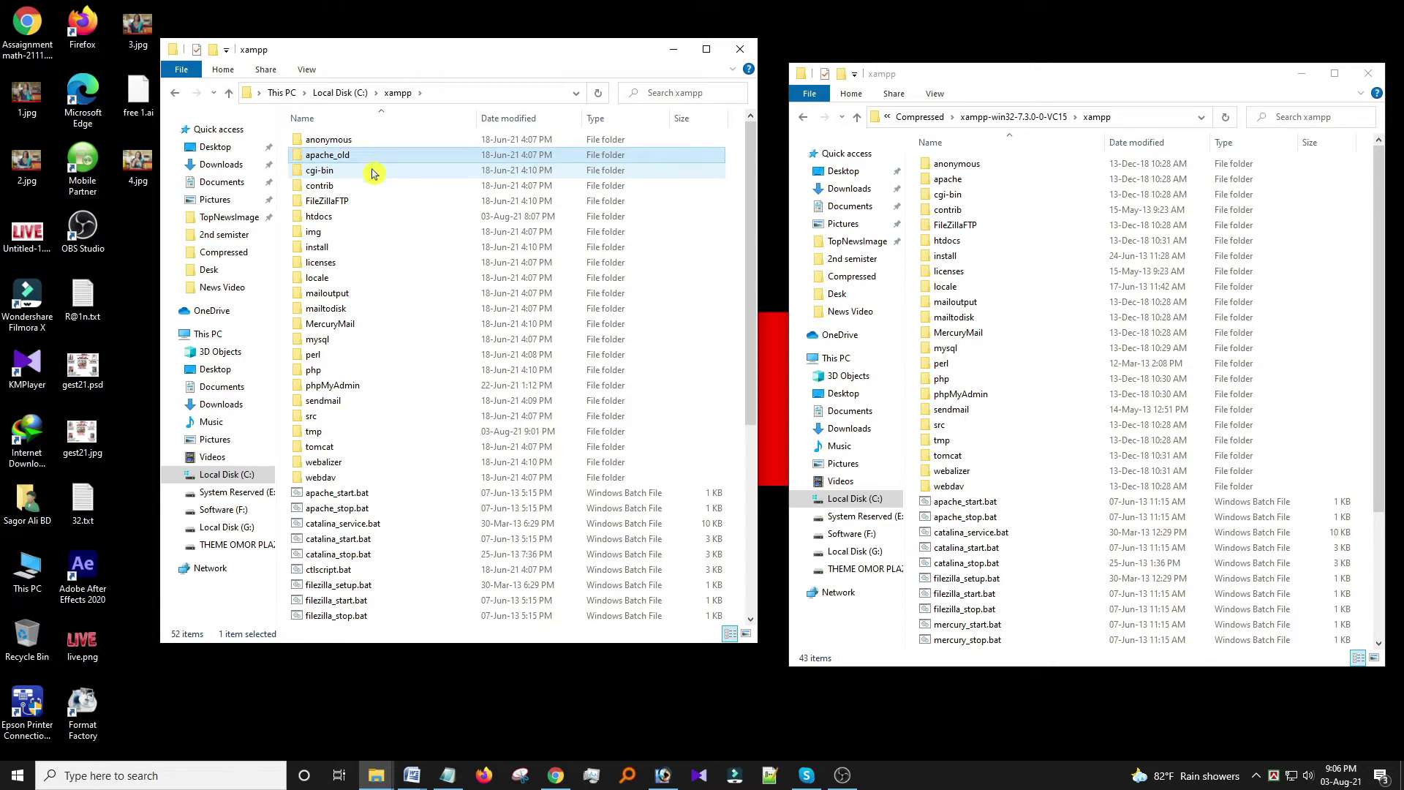
- Rename the php folder in C:\xampp as php_old
left_click(351, 370)
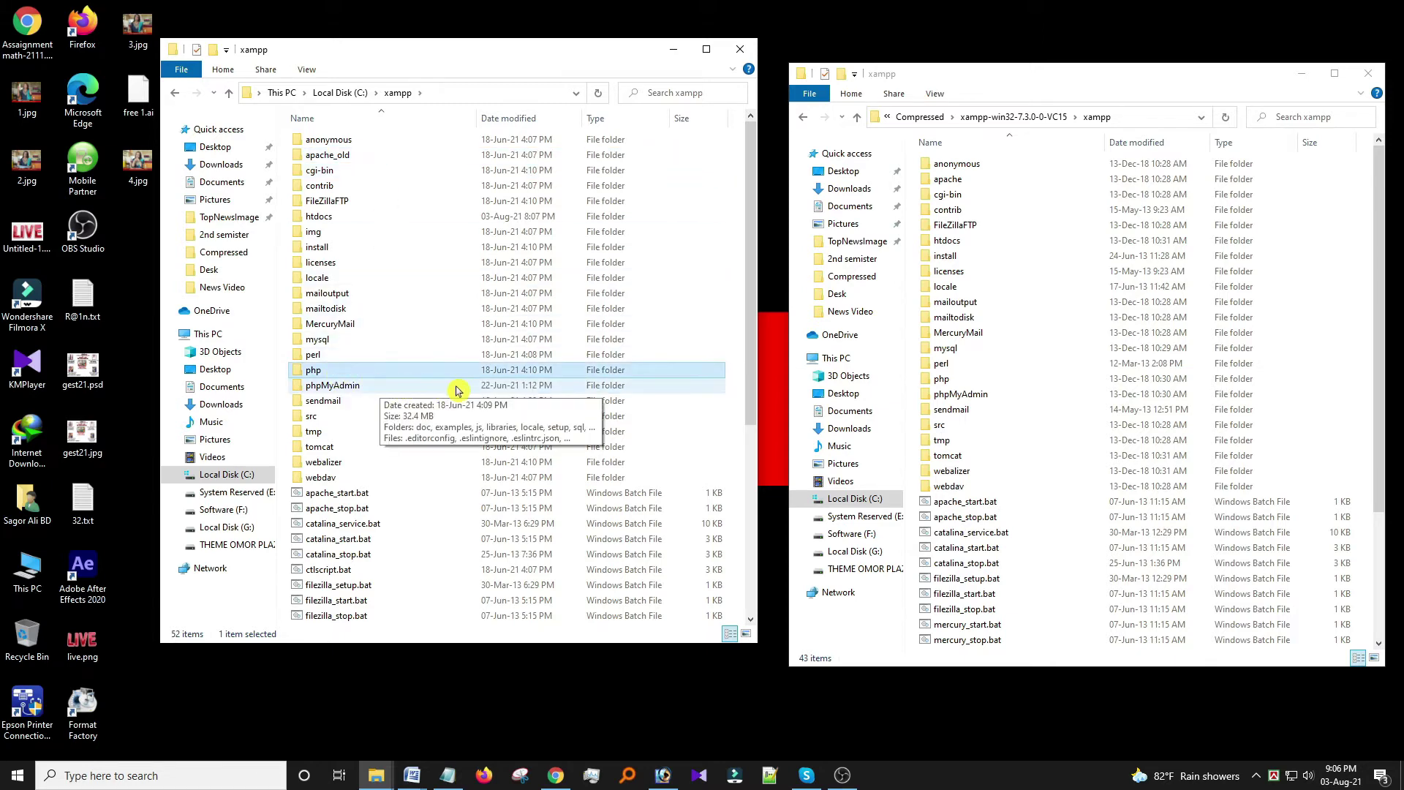
key("F2")
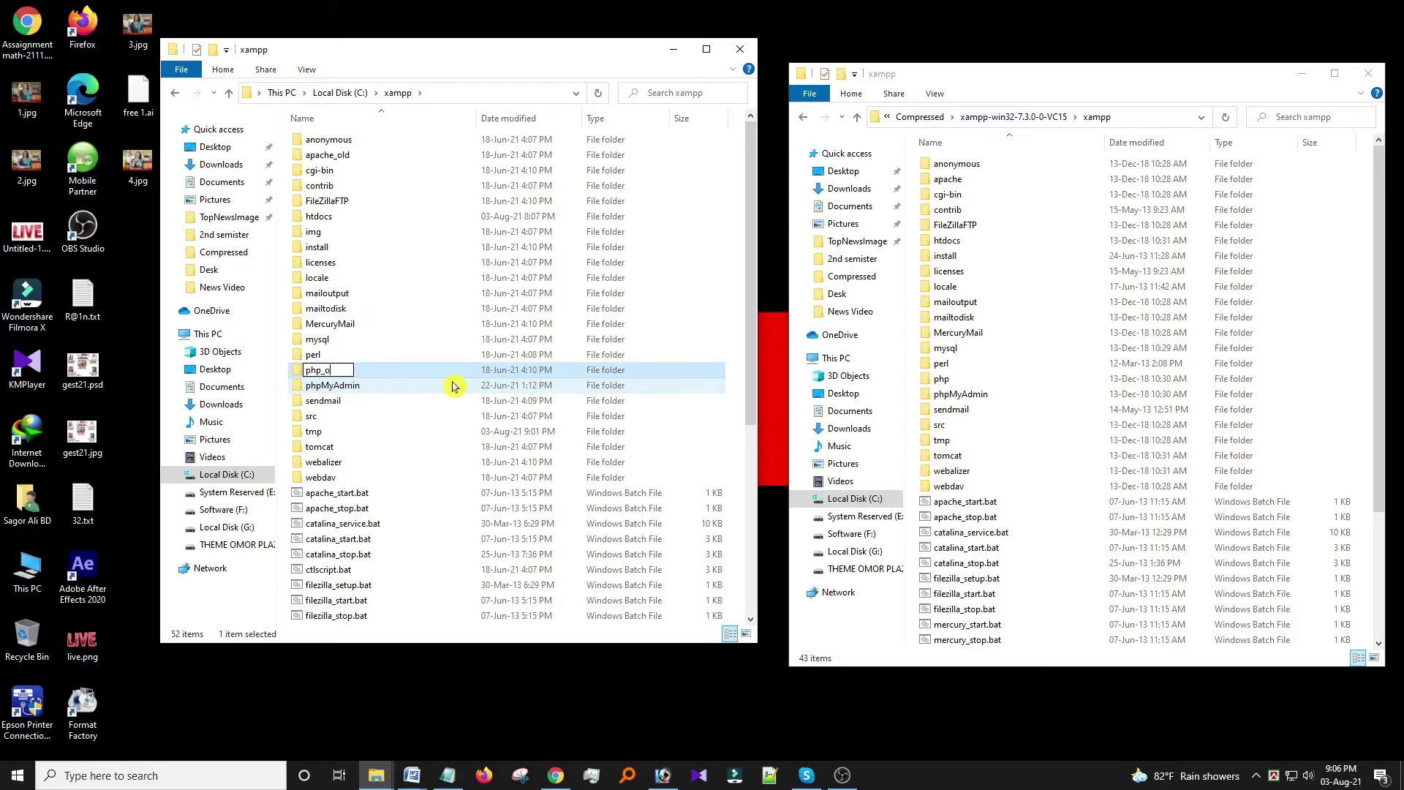
key("Escape")
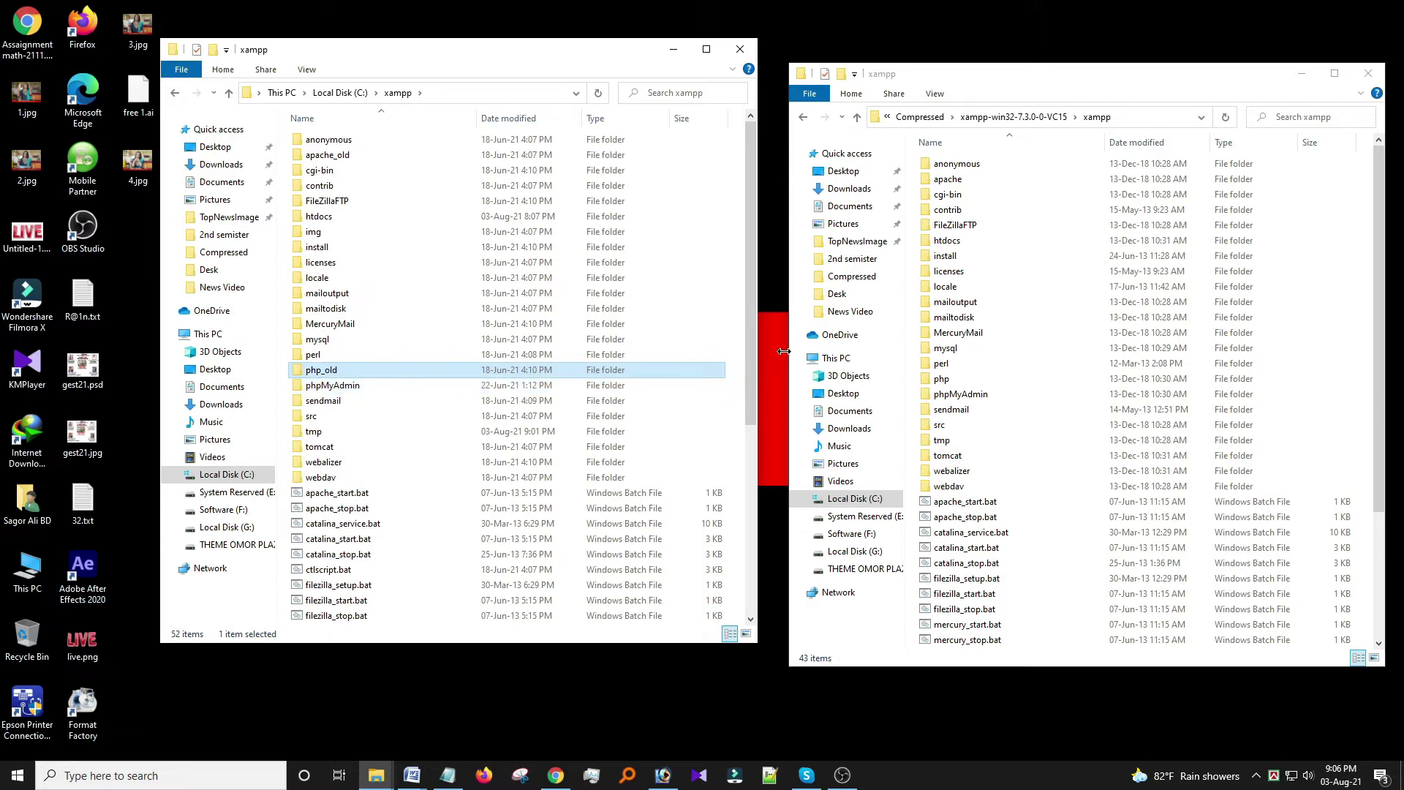
- Copy the apache and php folders from the extracted 7.3.0 package into C:\xampp
left_click(996, 182)
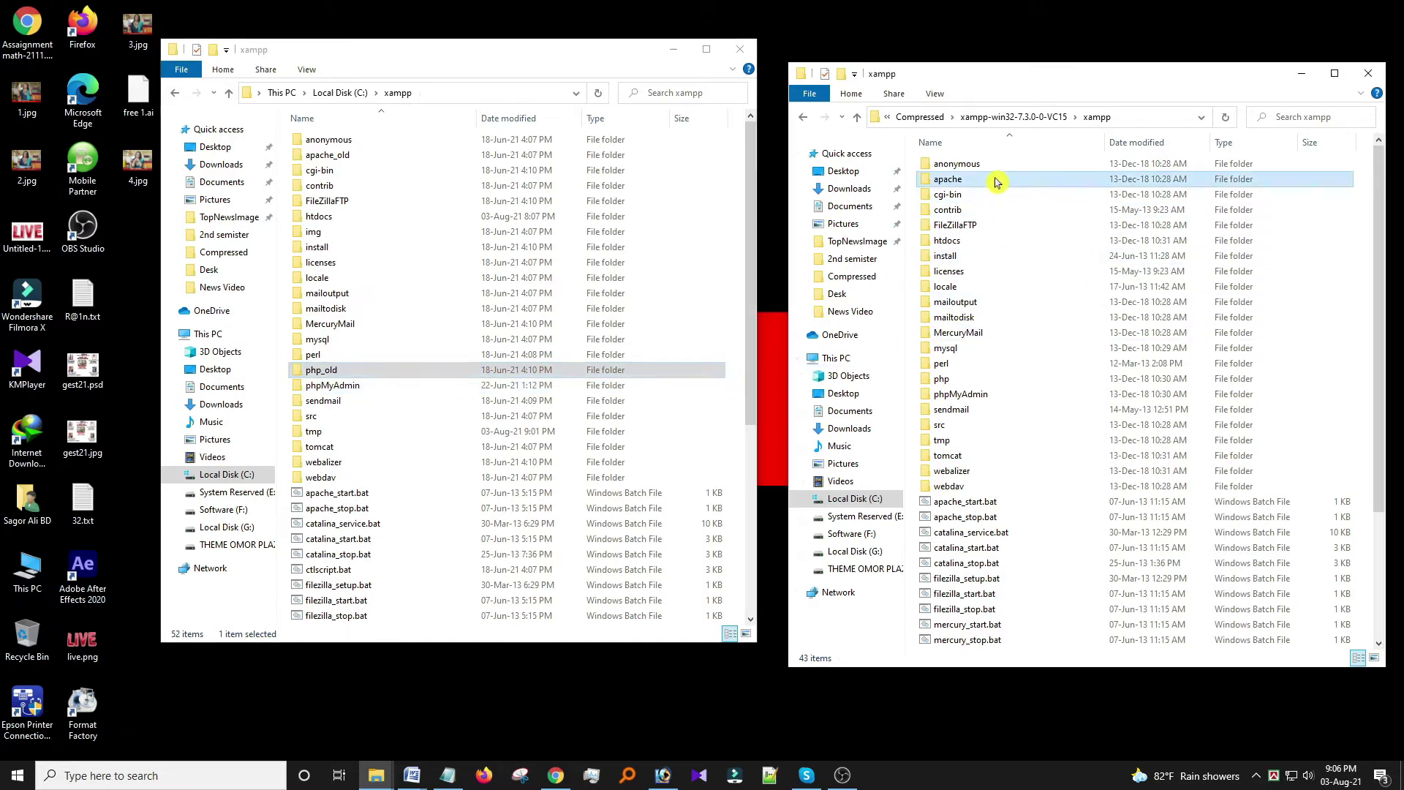
left_click(999, 376, "ctrl")
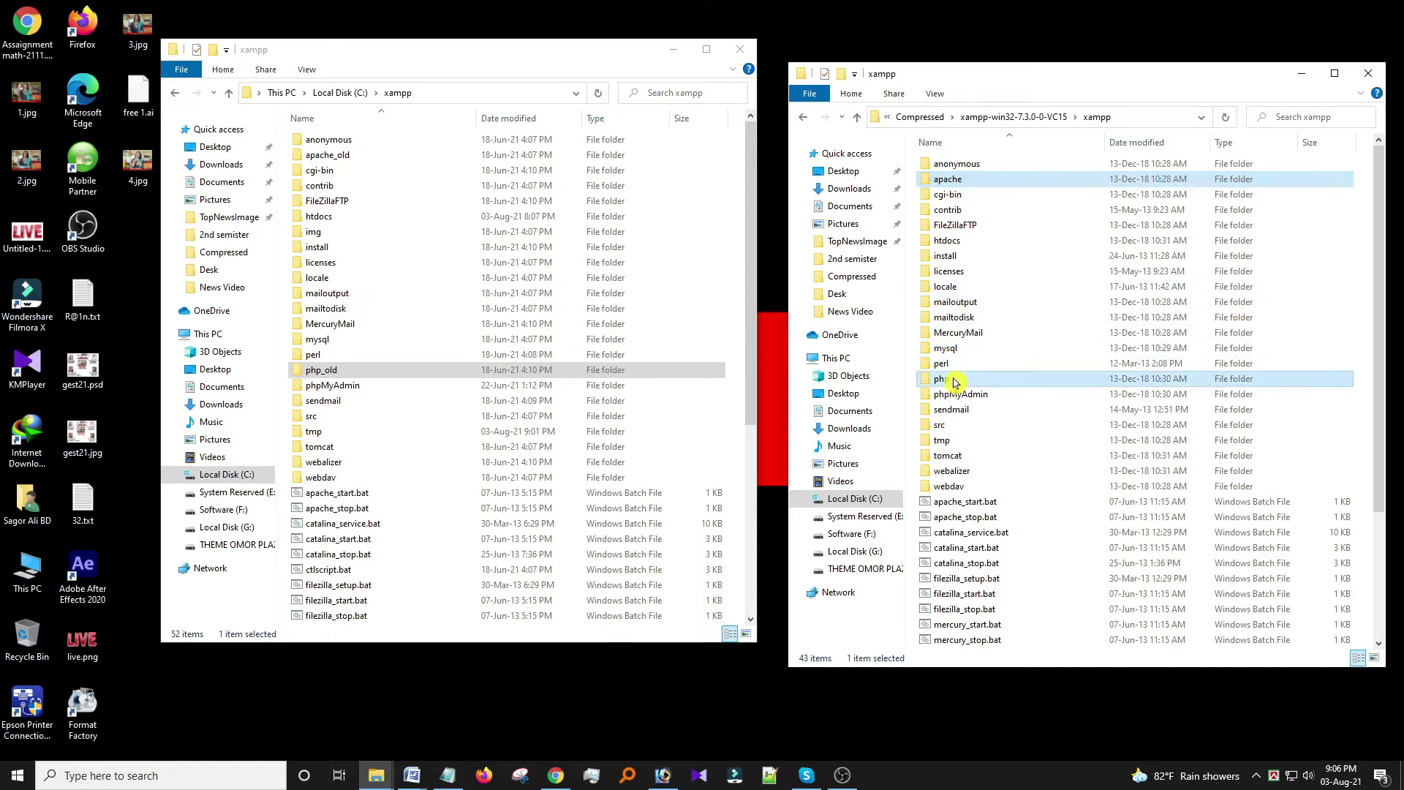
right_click(1001, 376)
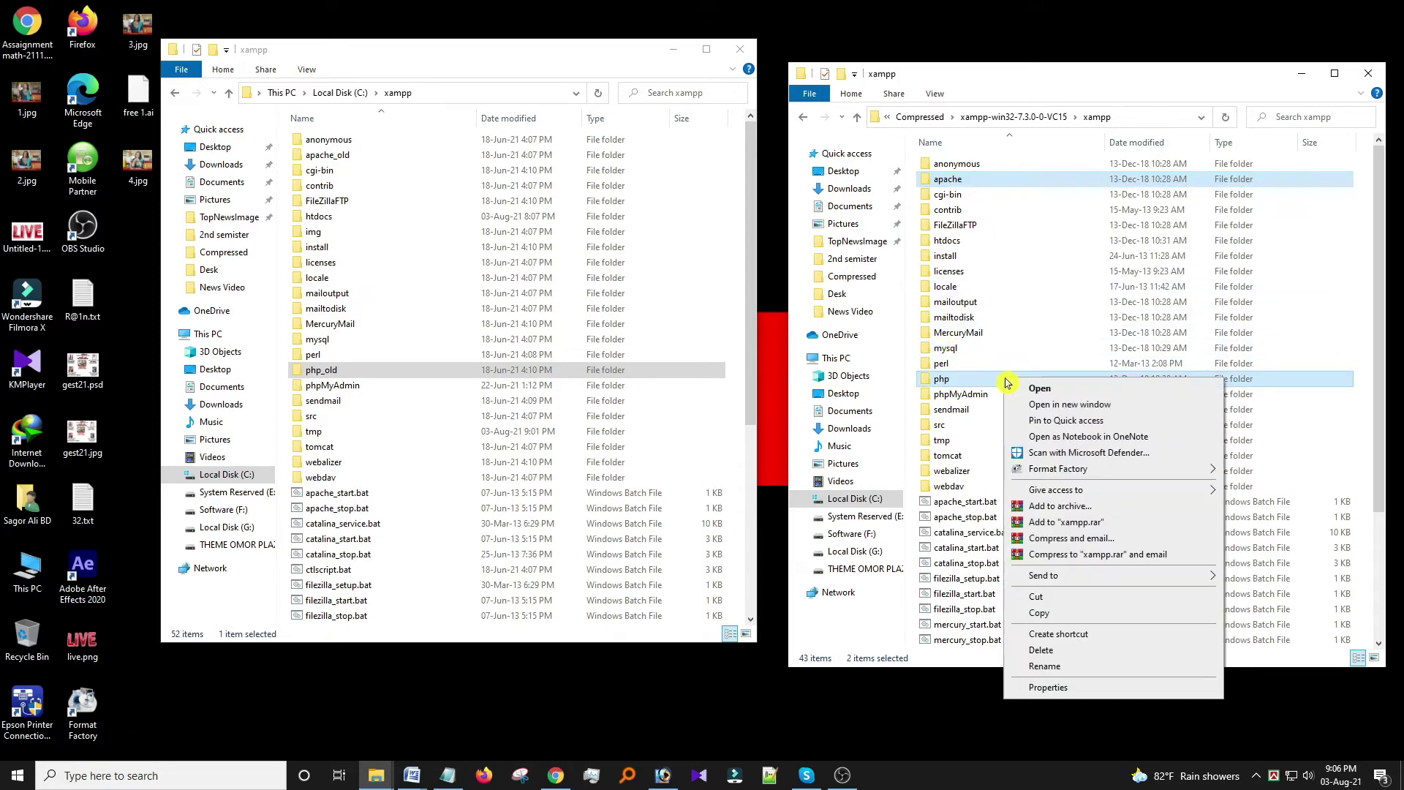
left_click(1066, 614)
left_click(709, 235)
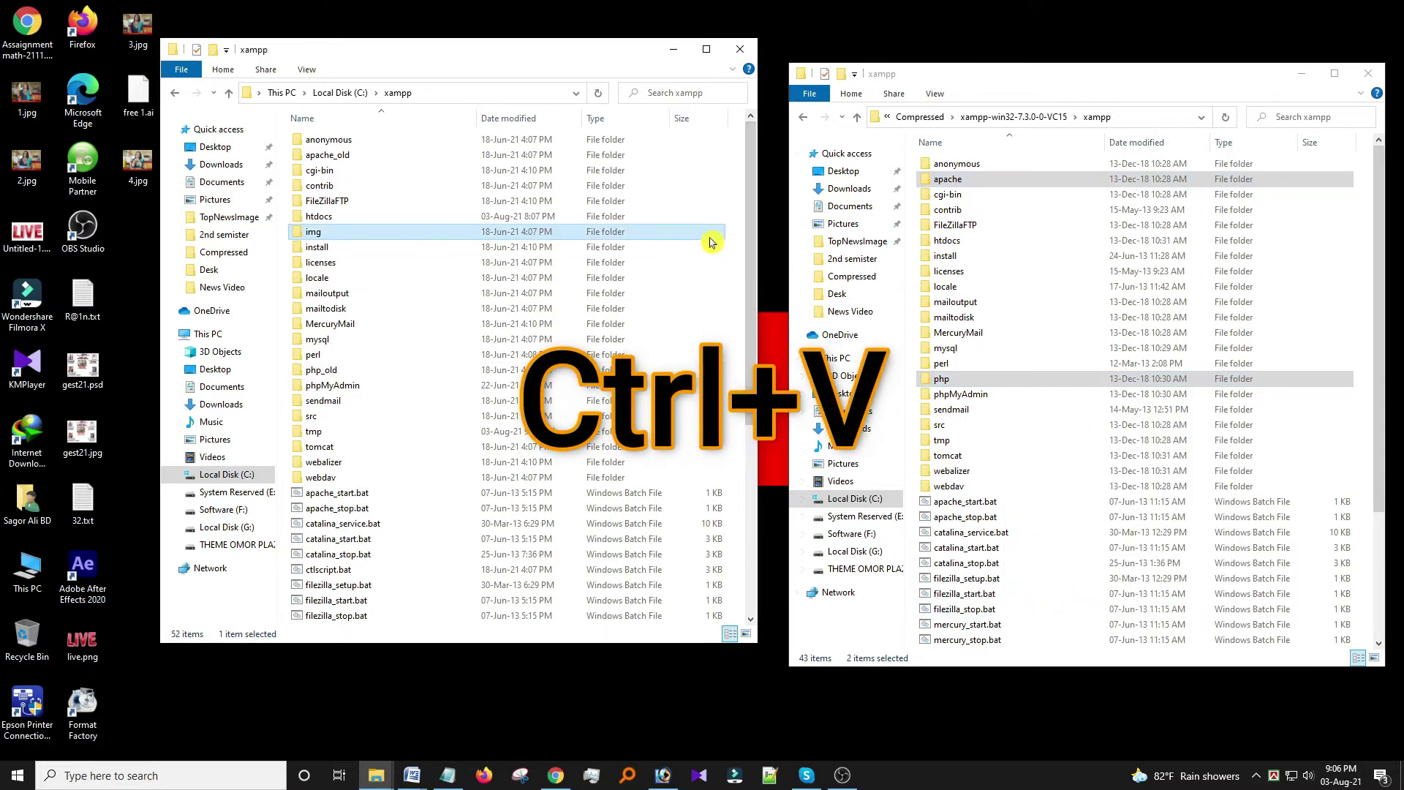
left_click(488, 543)
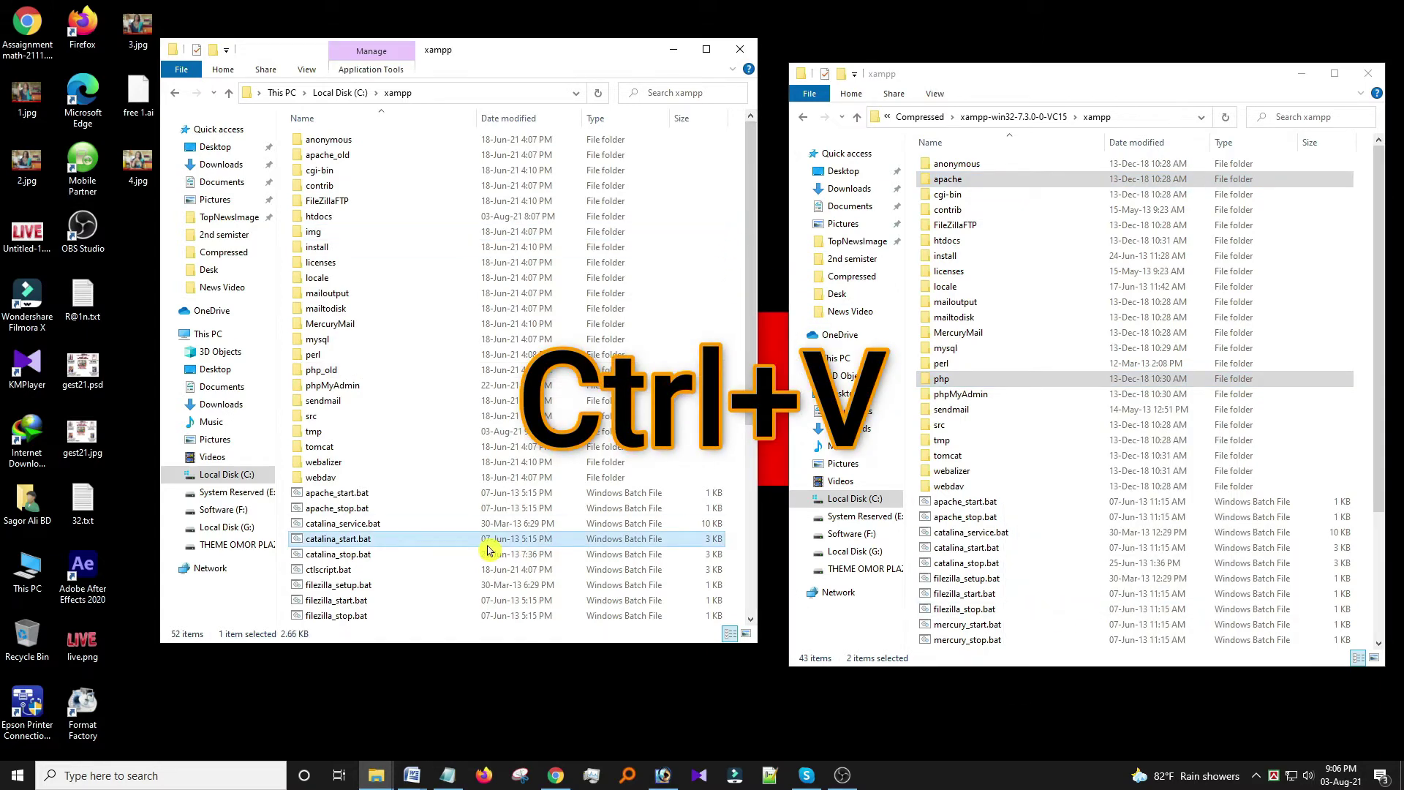
key("ctrl+v")
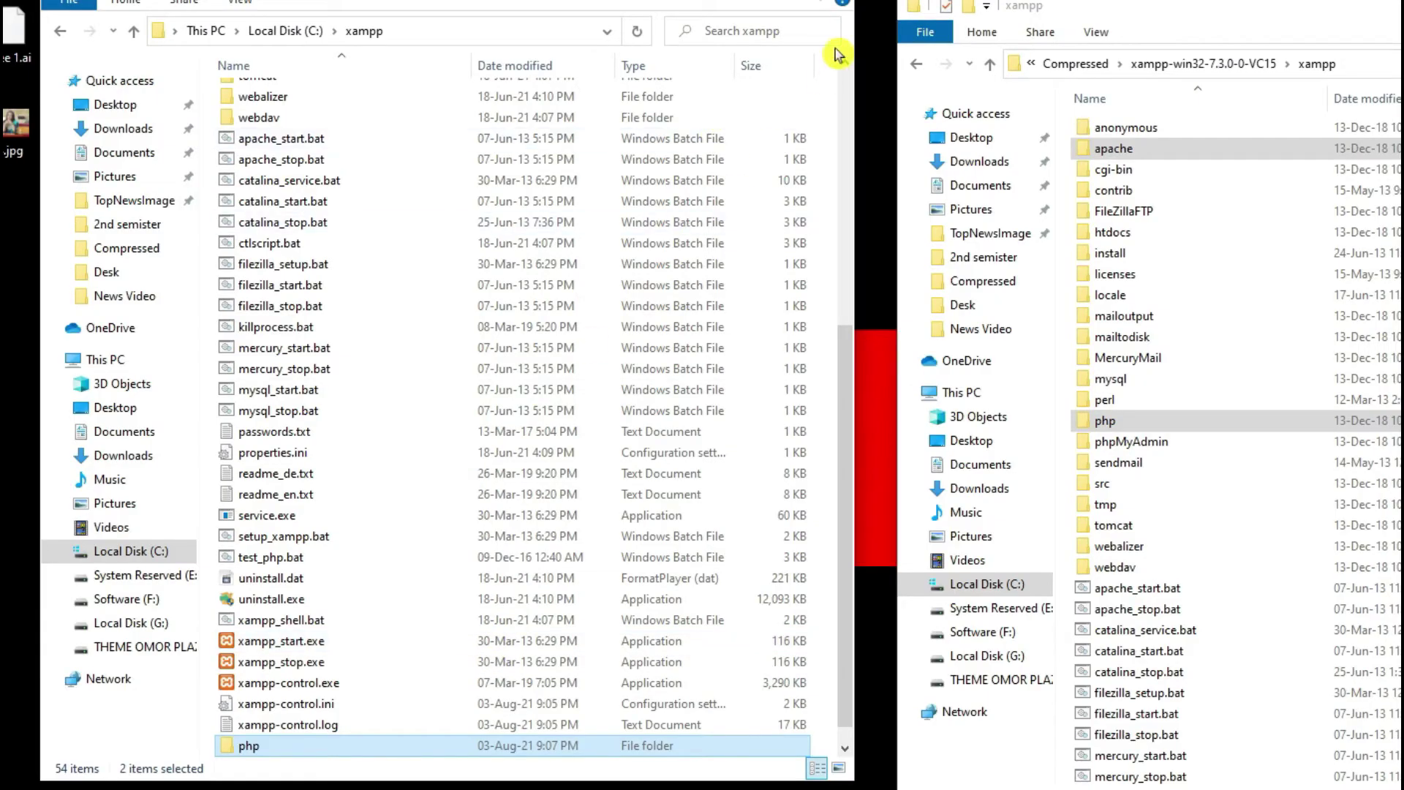
- Refresh the C:\xampp folder listing and check the copied apache and php folders
right_click(788, 120)
left_click(812, 174)
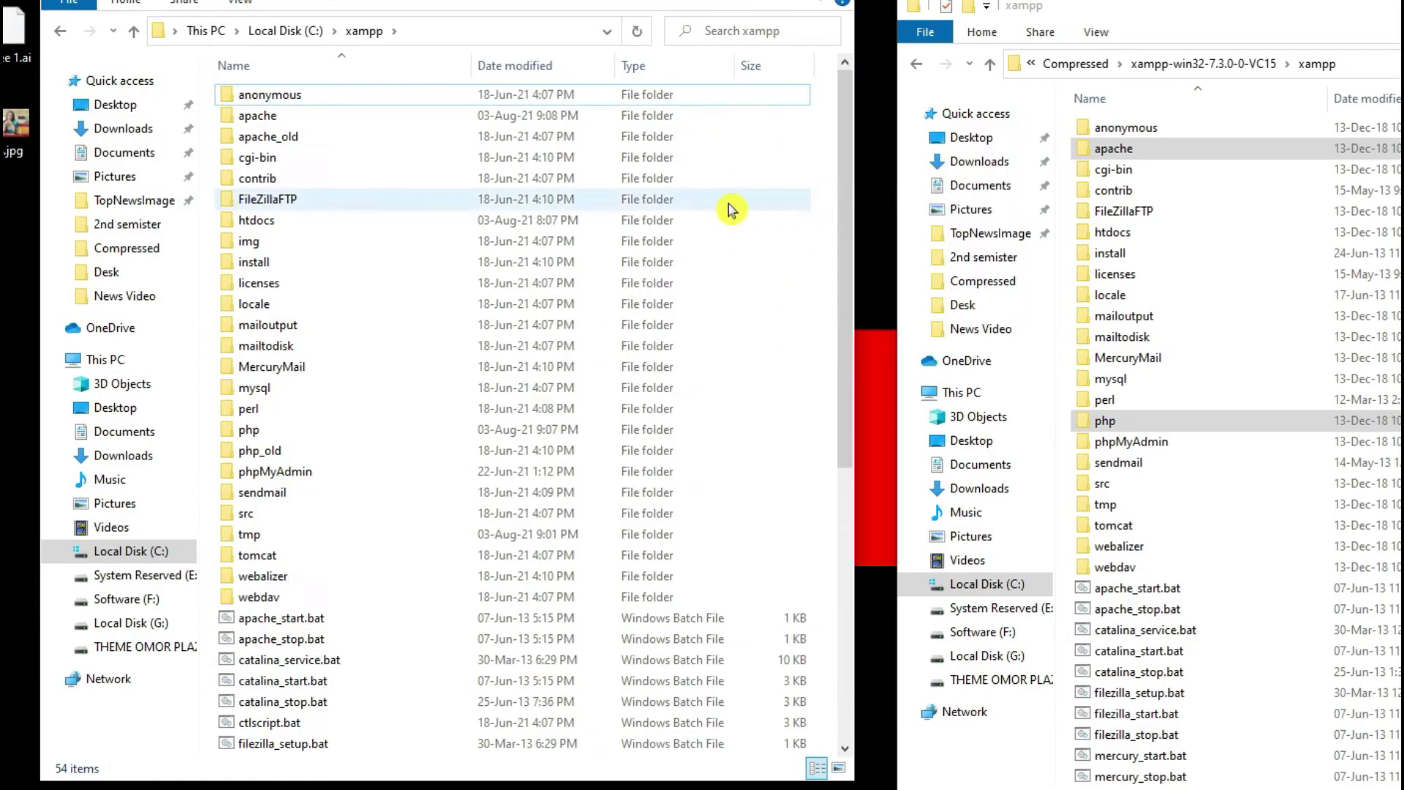
left_click(300, 121)
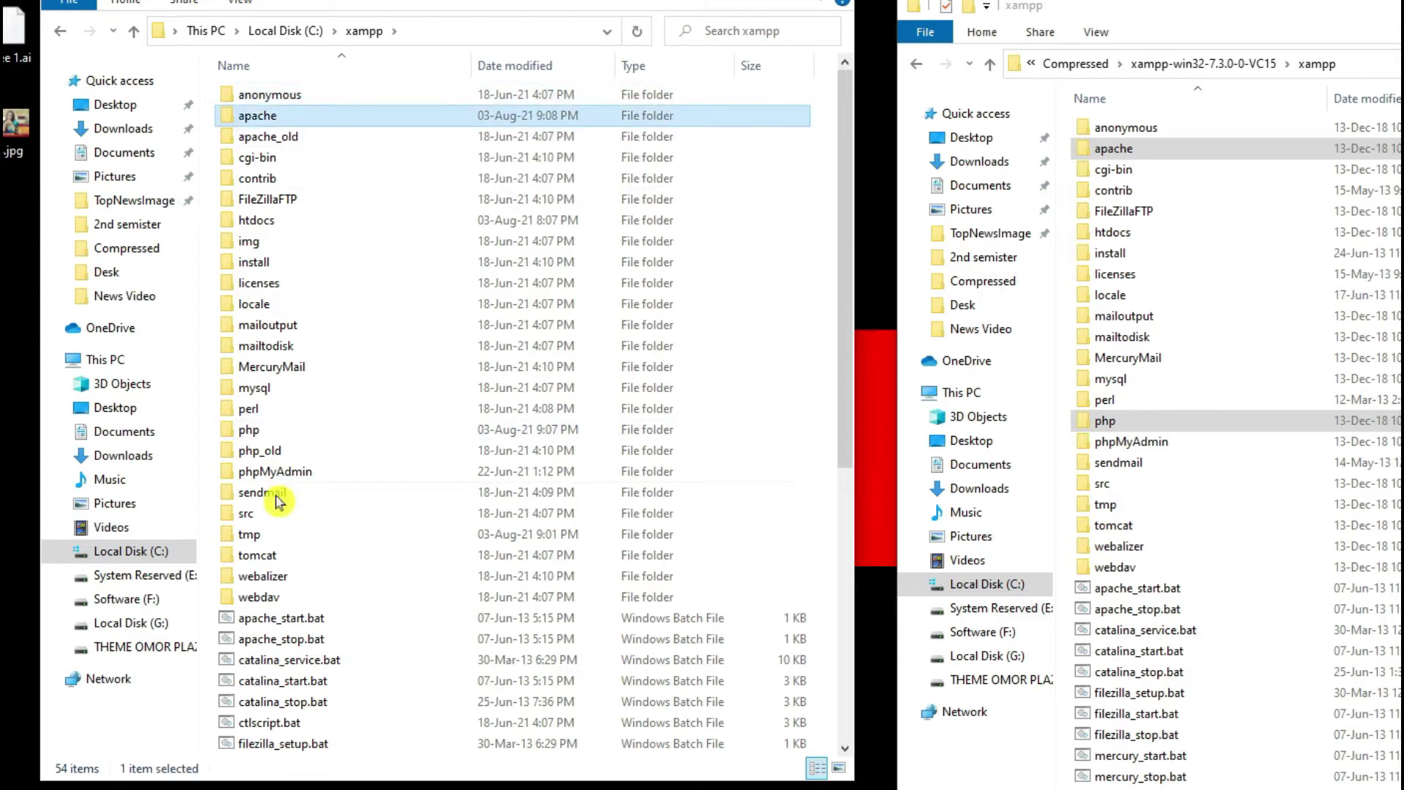
left_click(277, 433)
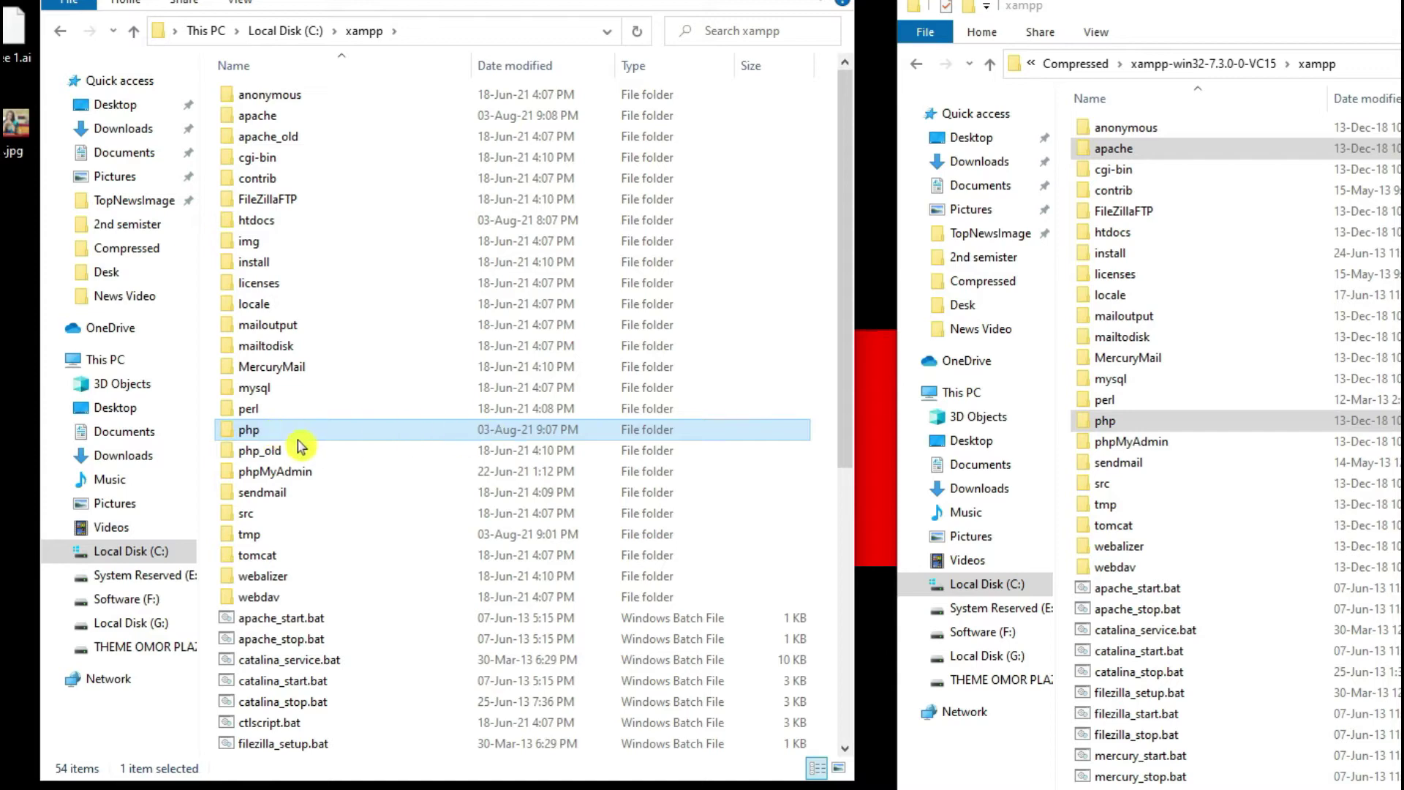
- Close the extracted package's folder window, shift the C:\xampp window slightly aside and refresh the desktop
left_click(1401, 5)
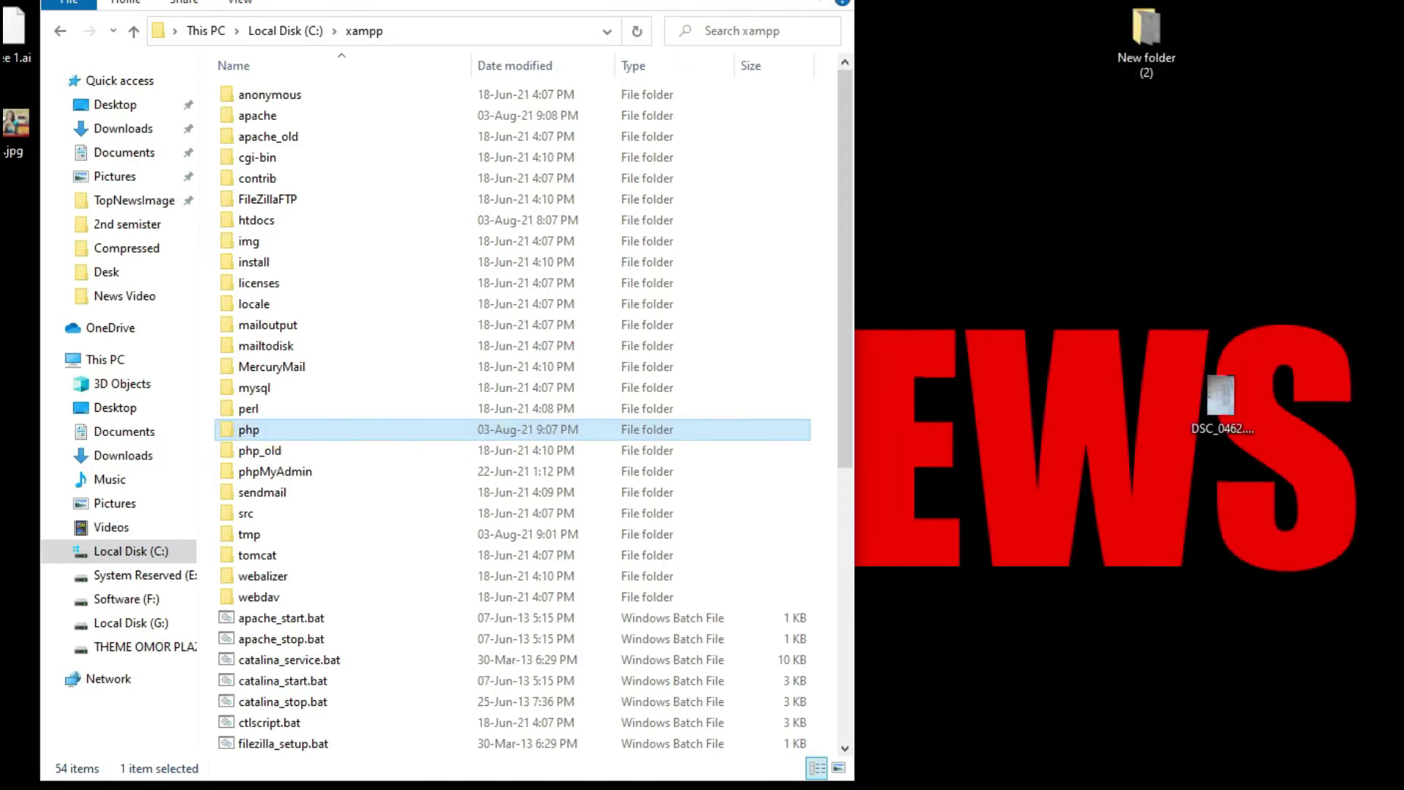
left_click_drag(673, 1, 614, 0)
right_click(1088, 189)
left_click(1148, 248)
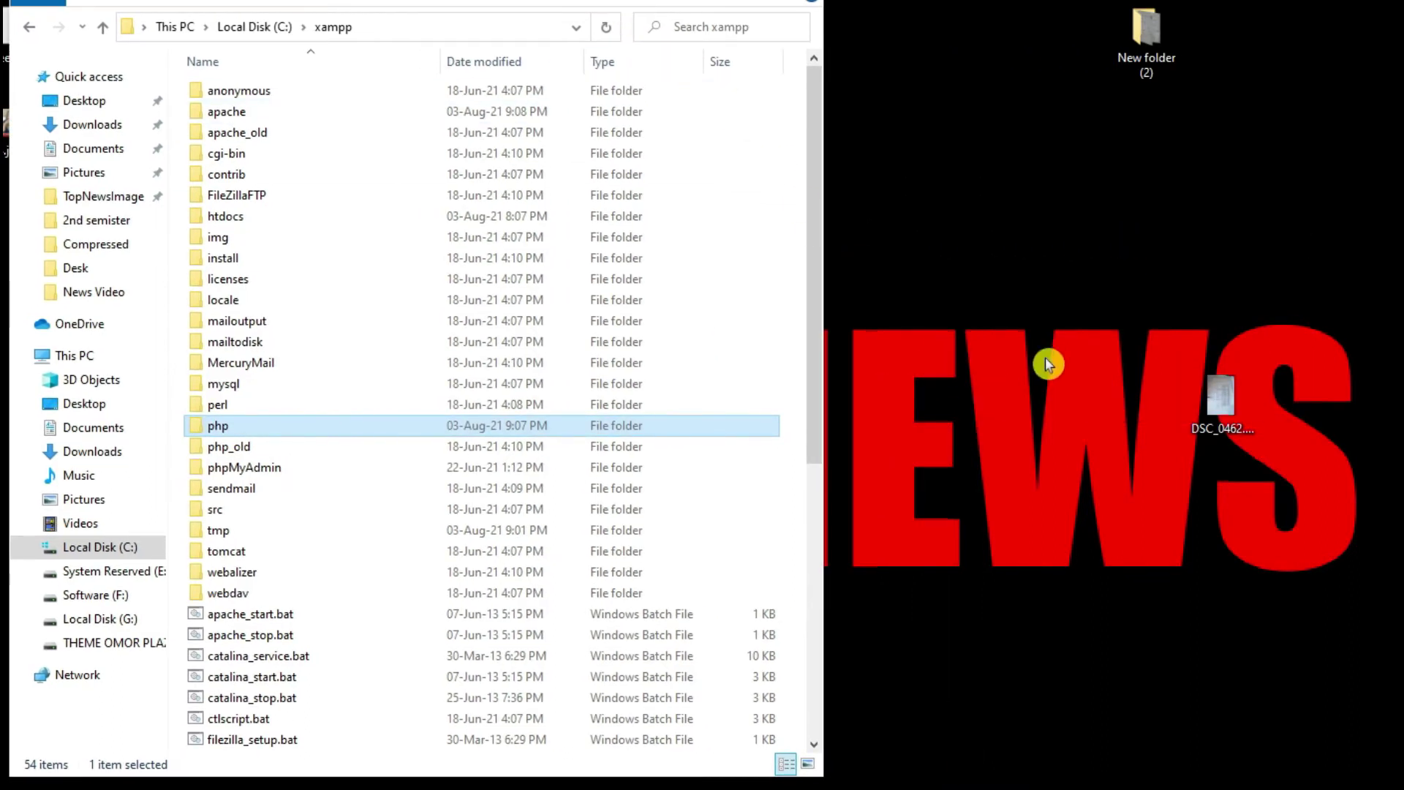
left_click(819, 788)
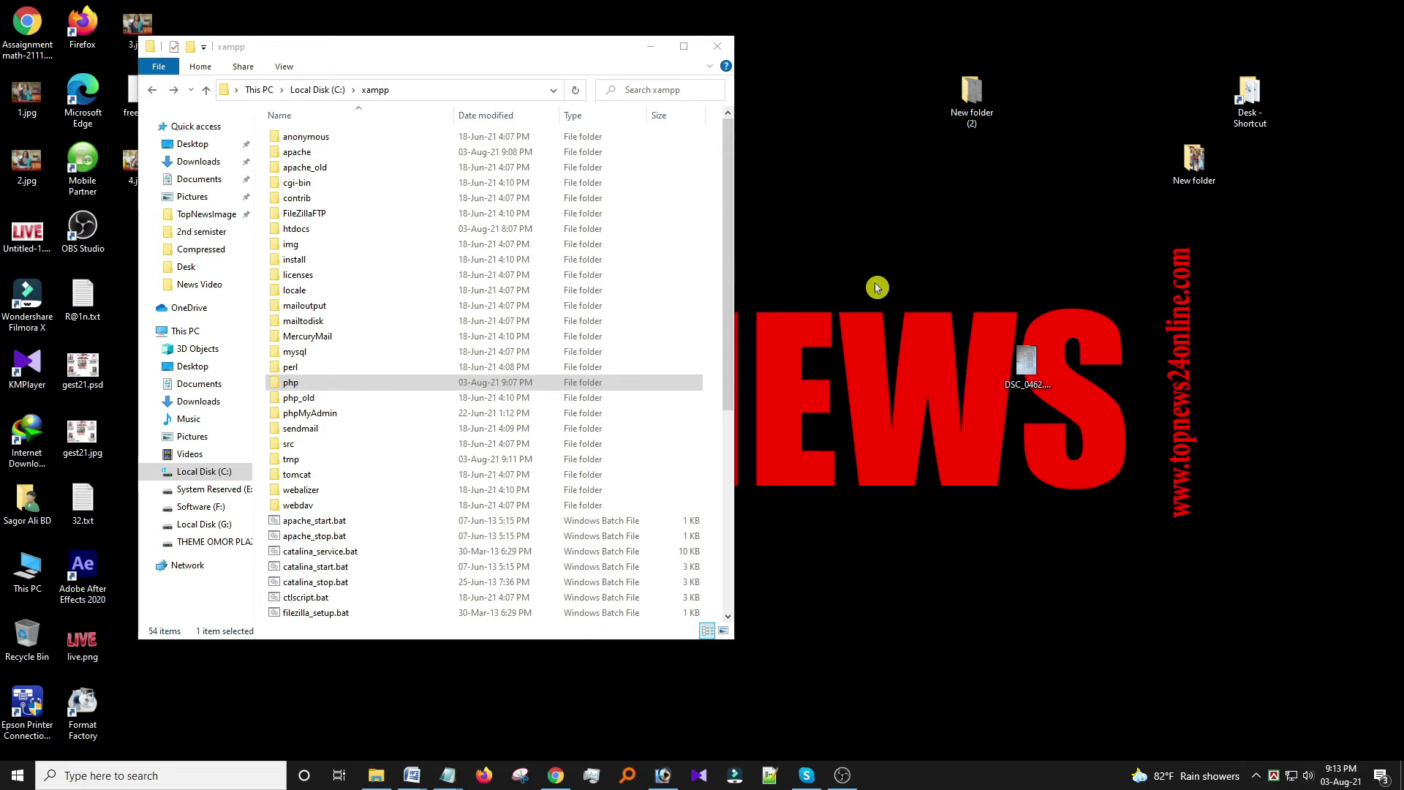
- Review the php_old and apache_old backups against the new apache and php folders in C:\xampp
left_click(321, 399)
left_click(335, 168)
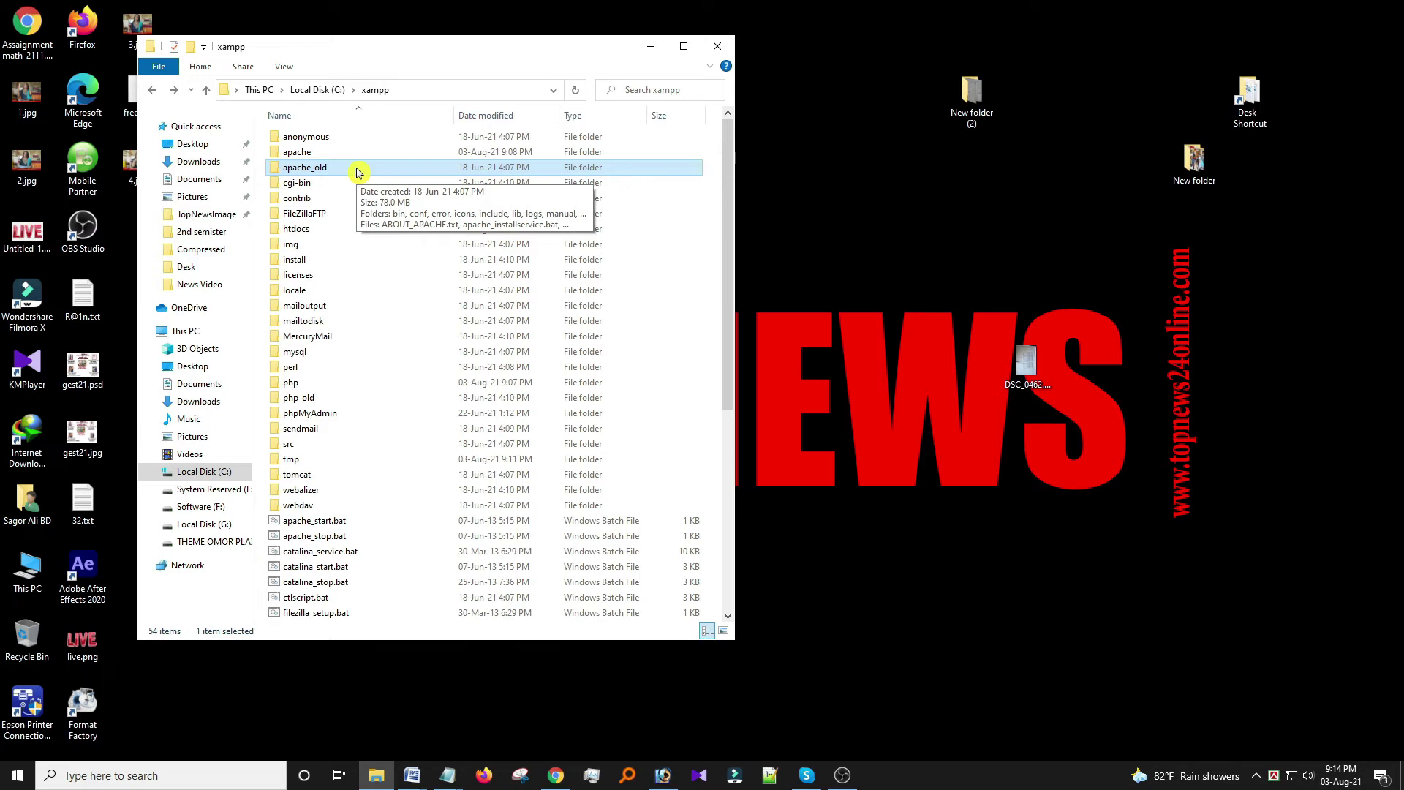
left_click(358, 156)
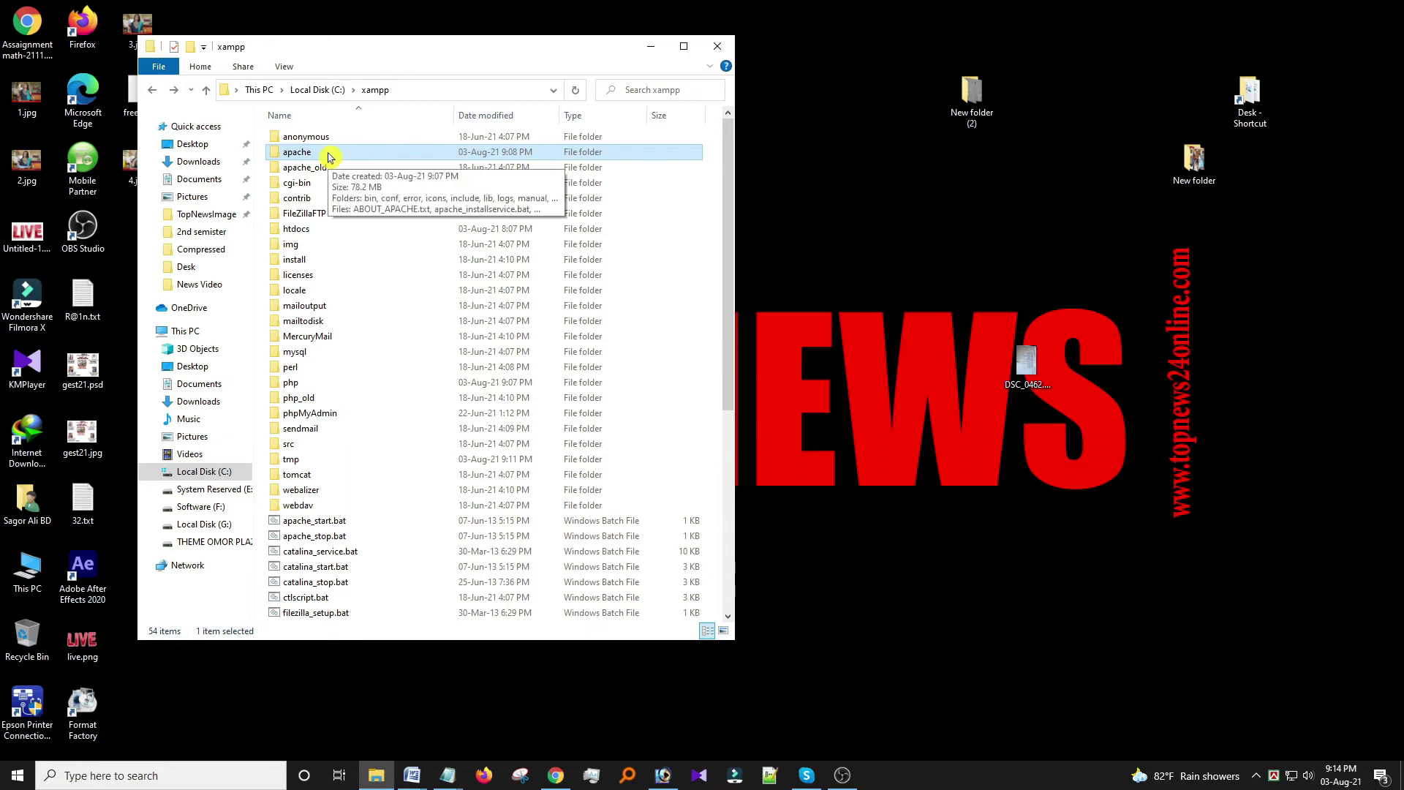
left_click(306, 387)
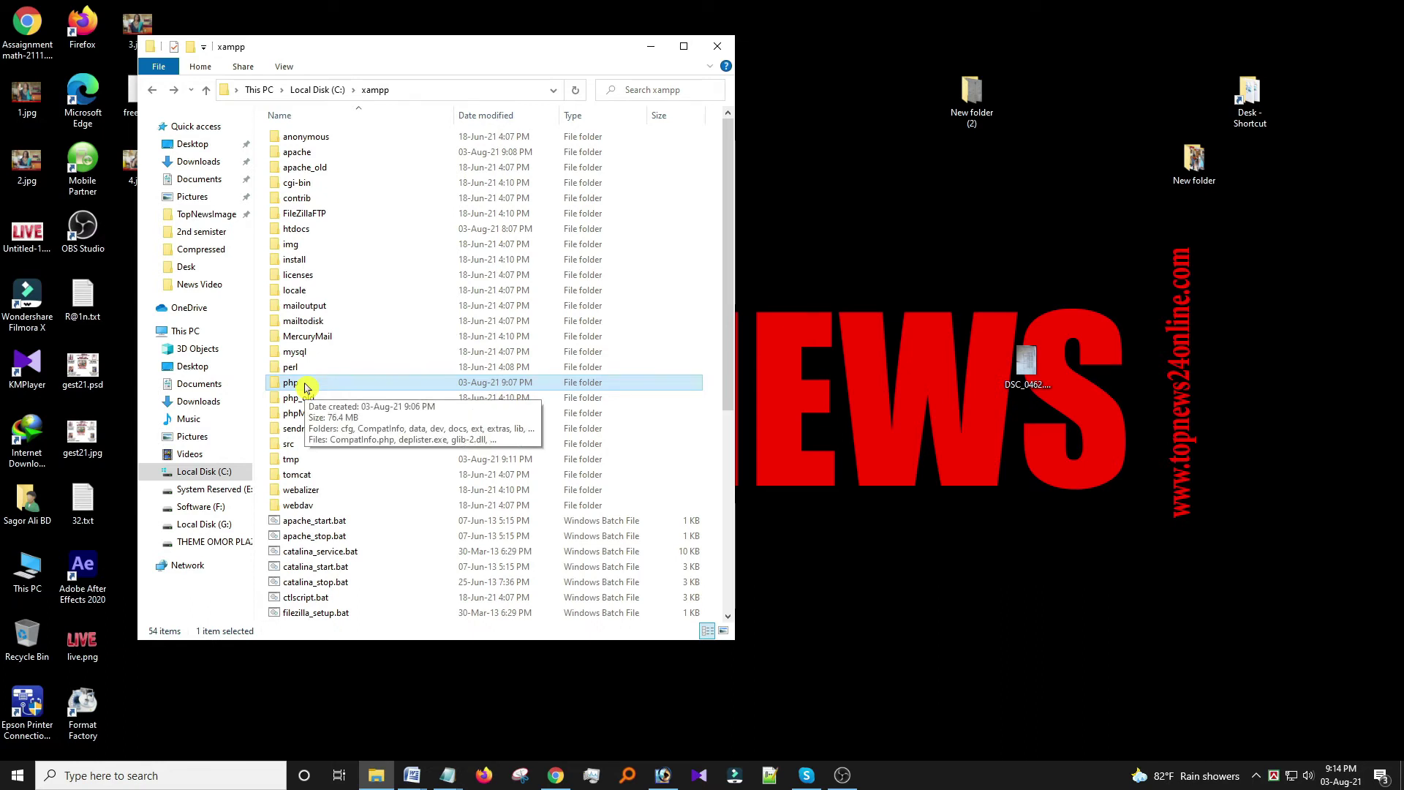
- Open php.ini from the new C:\xampp\php folder in Notepad to inspect it, and close it without changes
double_click(320, 381)
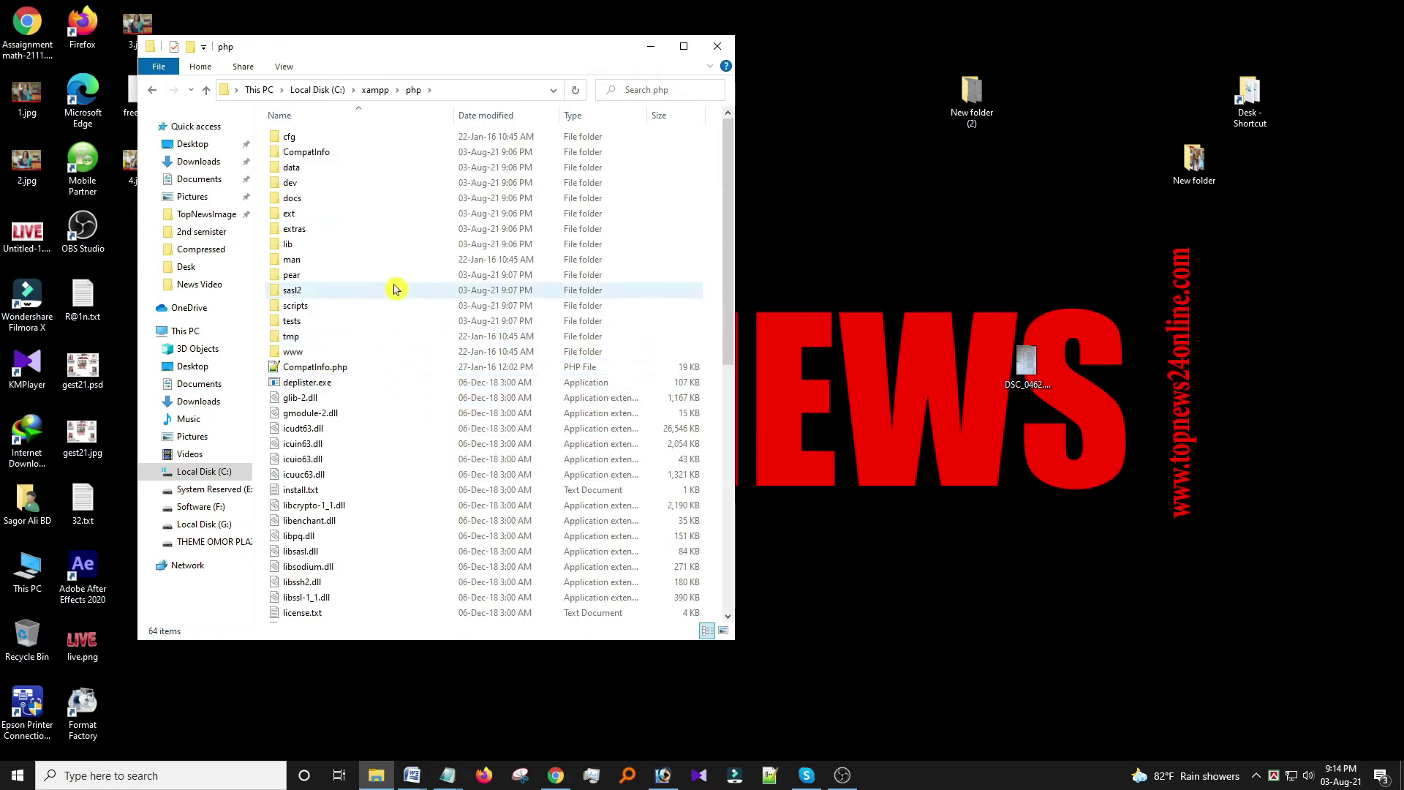
scroll(401, 432, "down", 2)
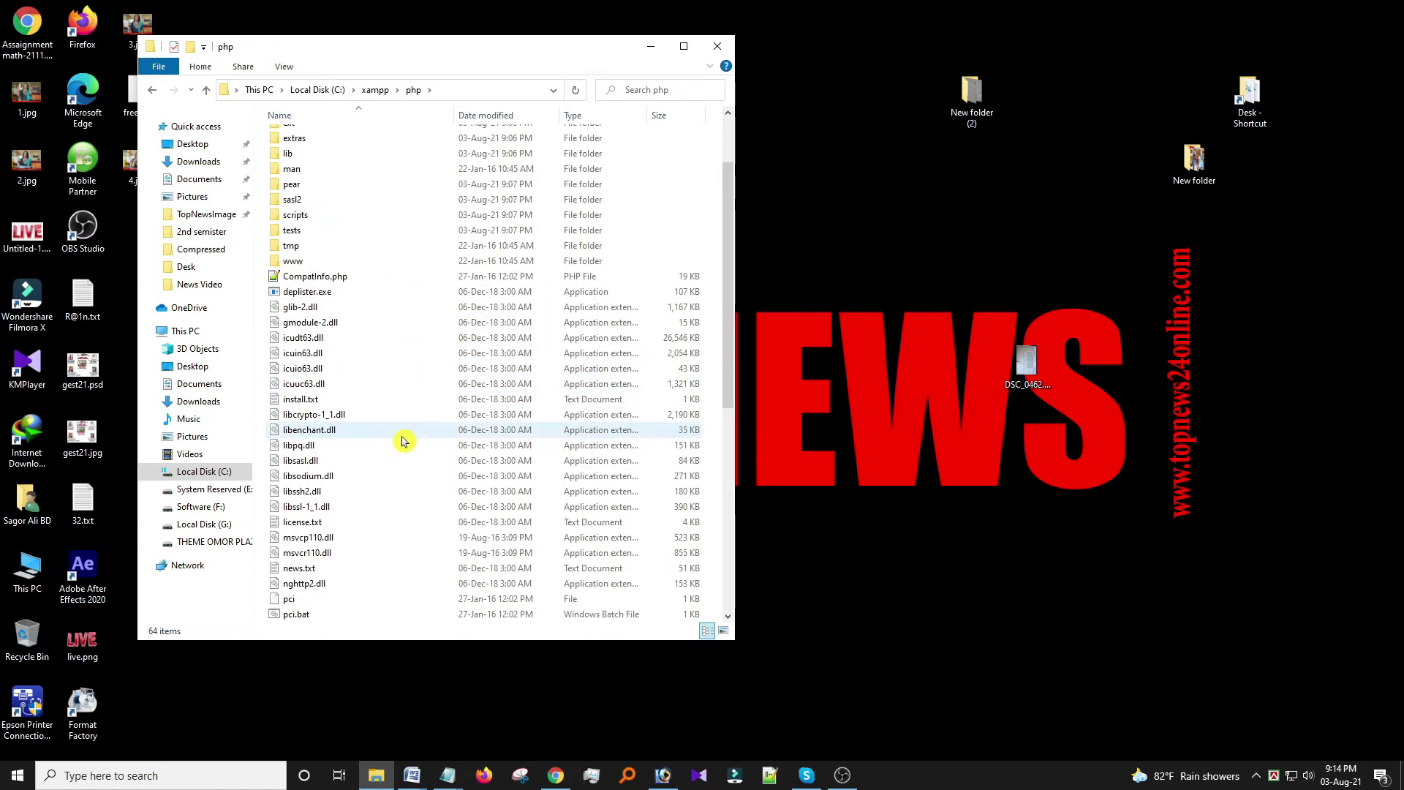
scroll(403, 440, "down", 7)
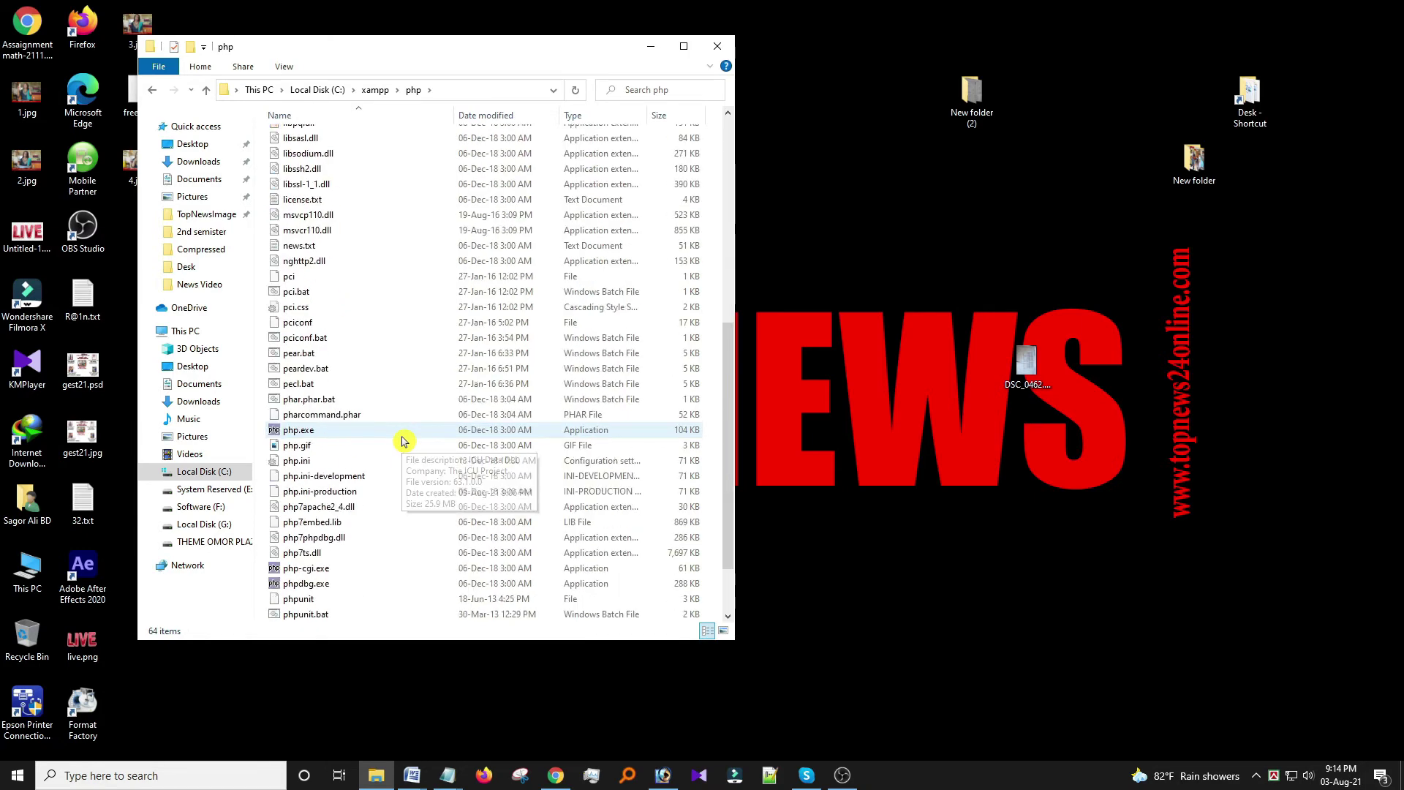
double_click(339, 461)
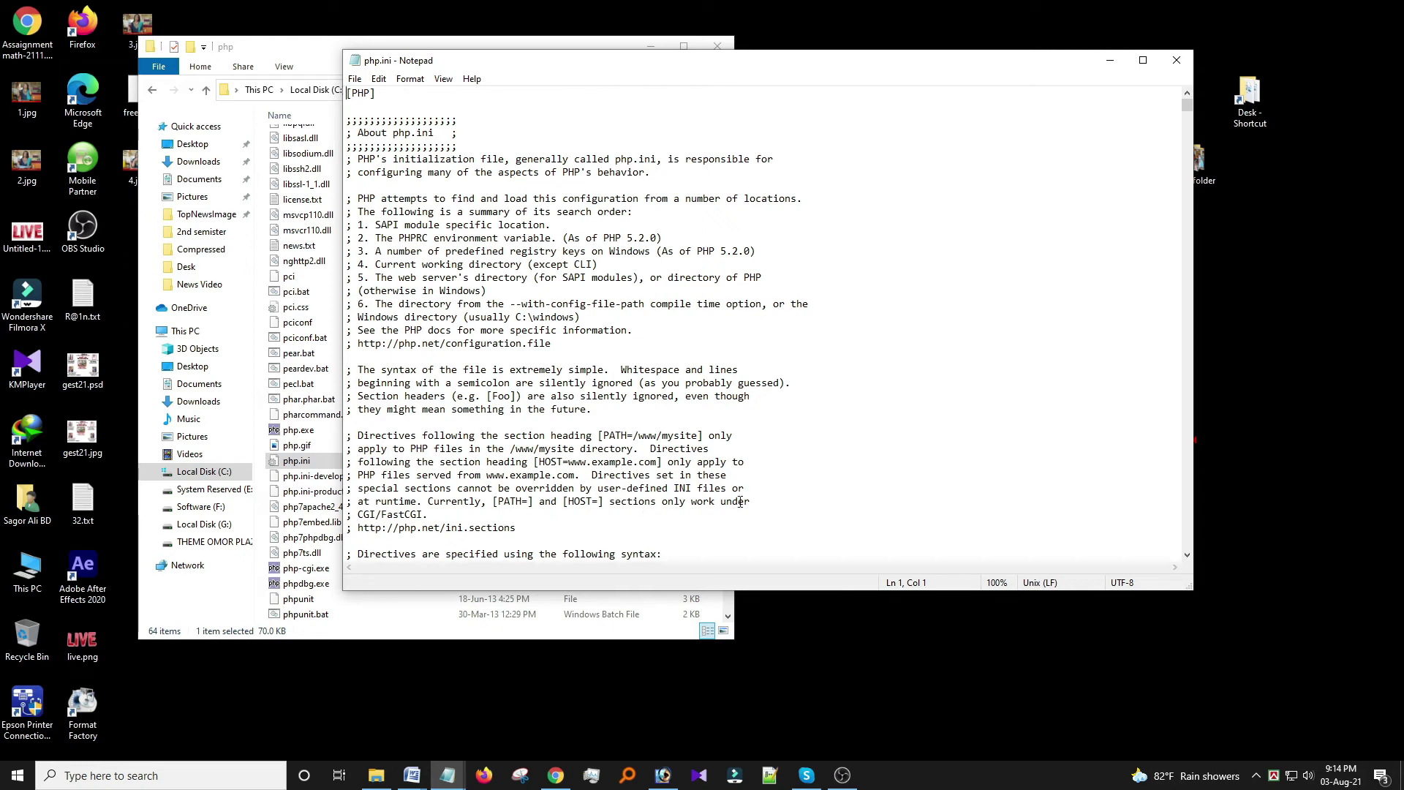
left_click(1177, 60)
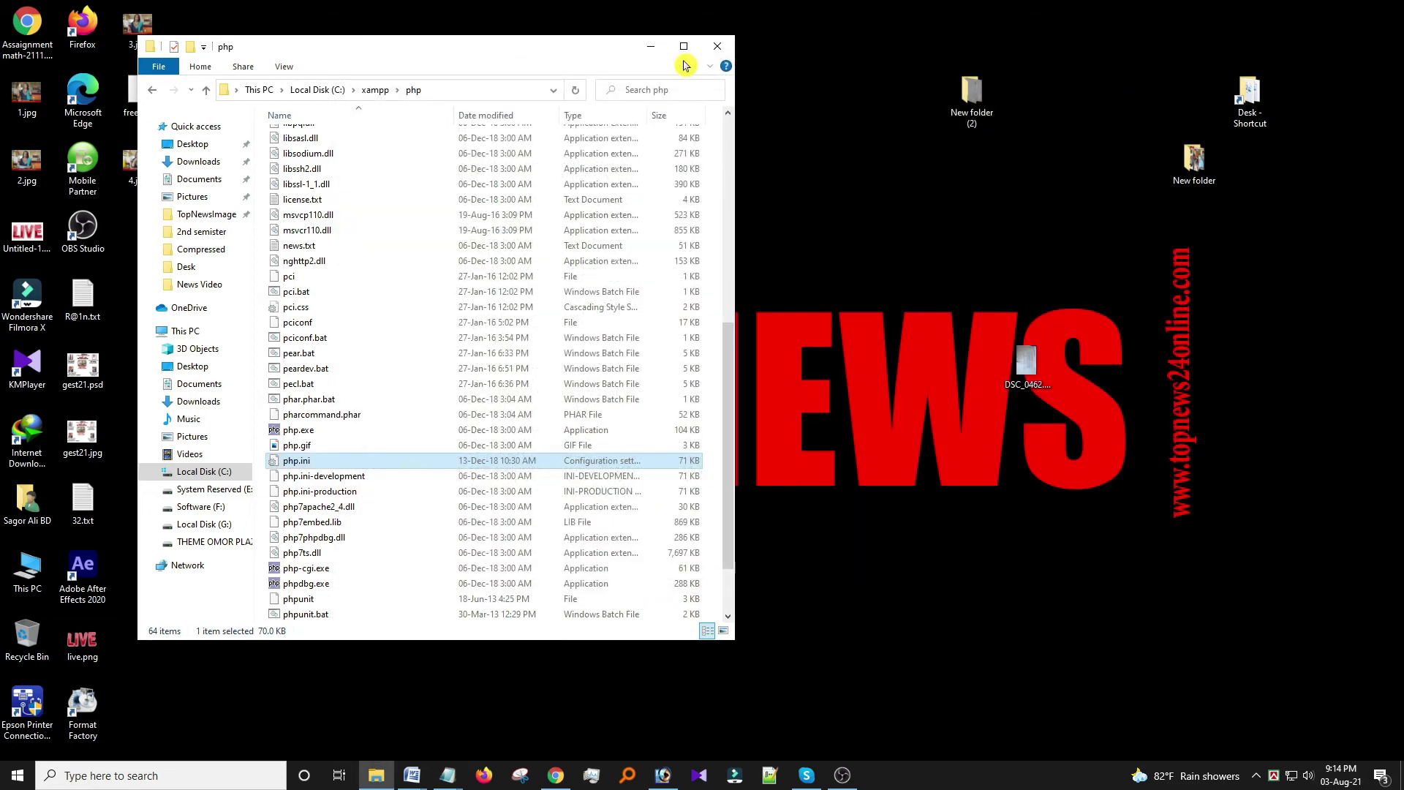
- Close the php folder window and refresh the desktop
right_click(829, 82)
left_click(856, 117)
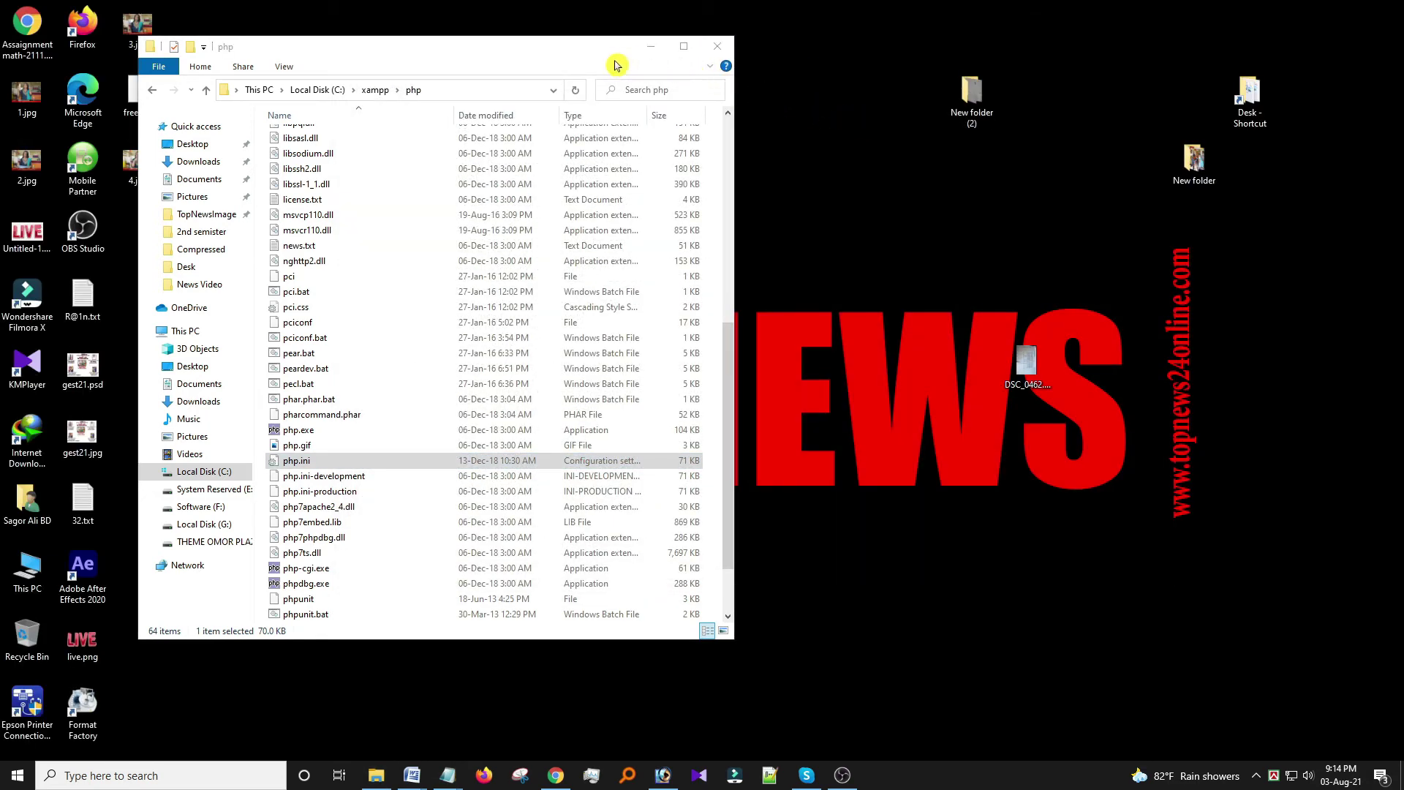
left_click(721, 48)
right_click(409, 253)
left_click(493, 295)
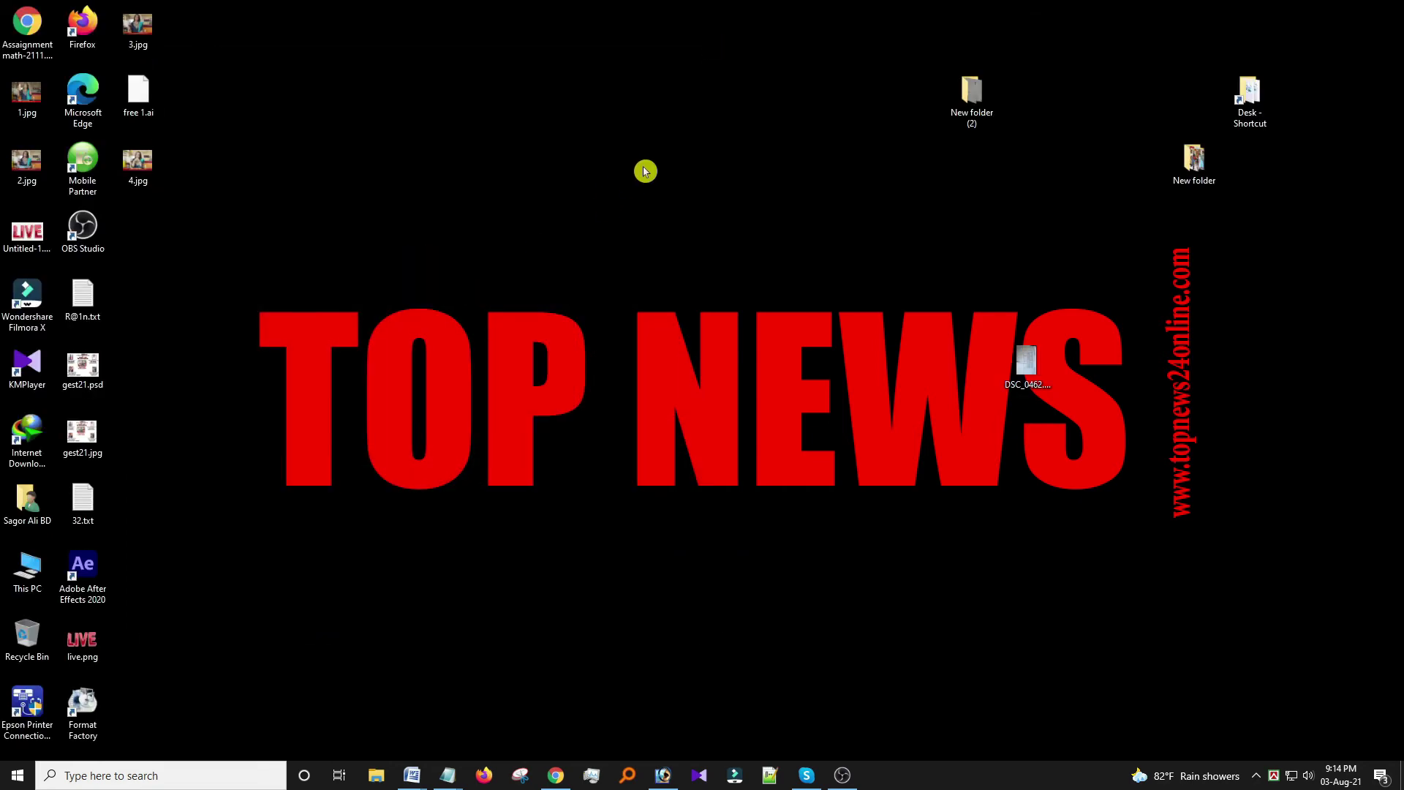
- Launch the XAMPP Control Panel and start the Apache and MySQL modules
key("super")
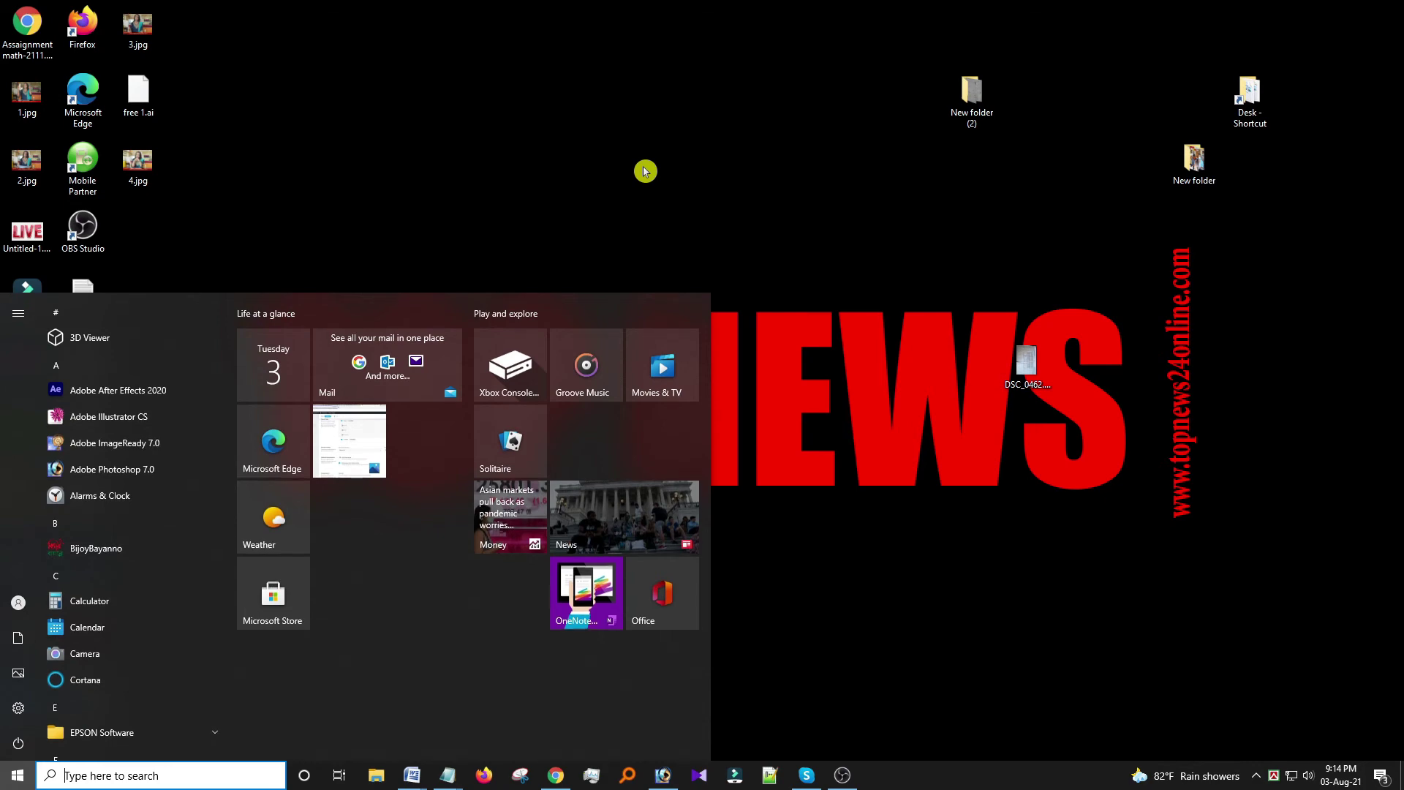
type("x")
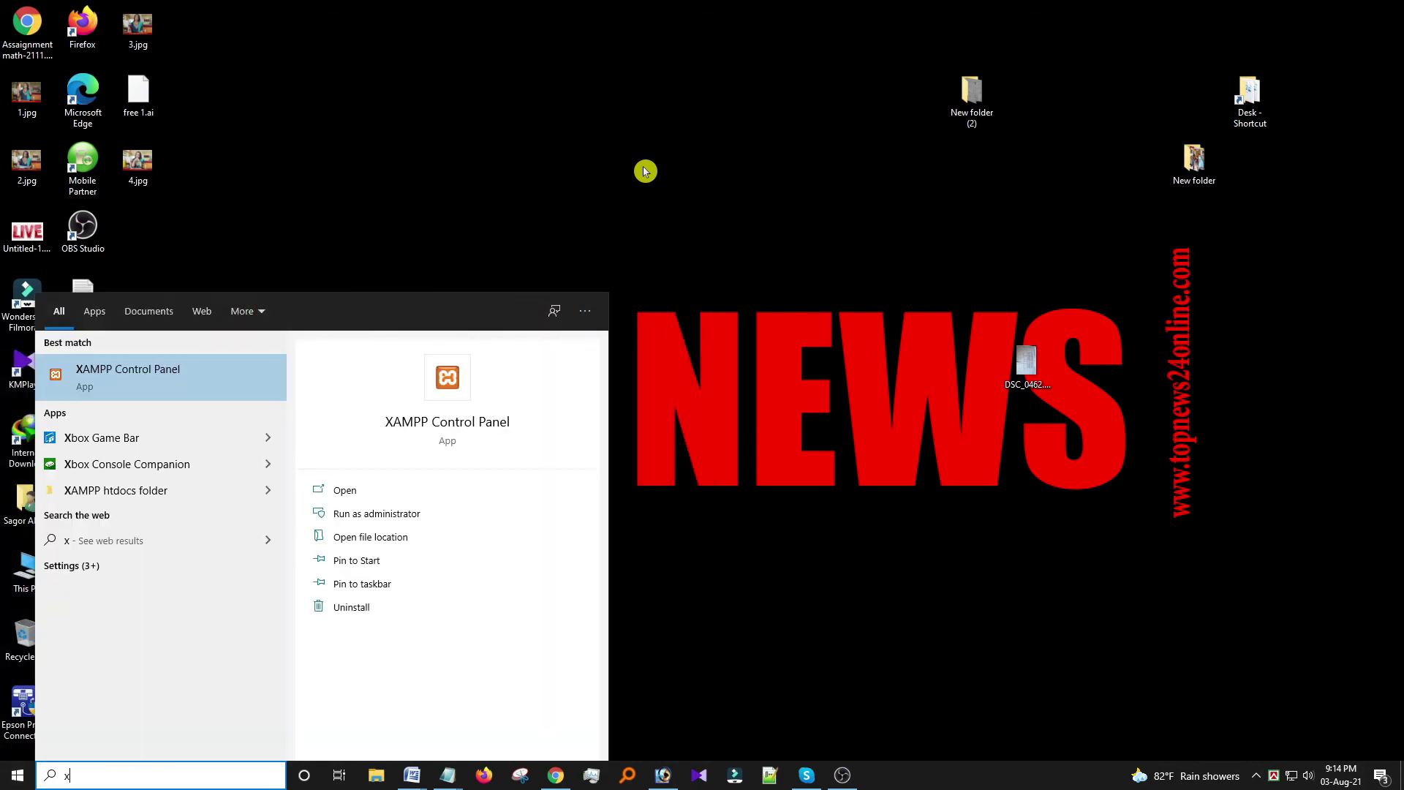
left_click(182, 376)
left_click(1036, 338)
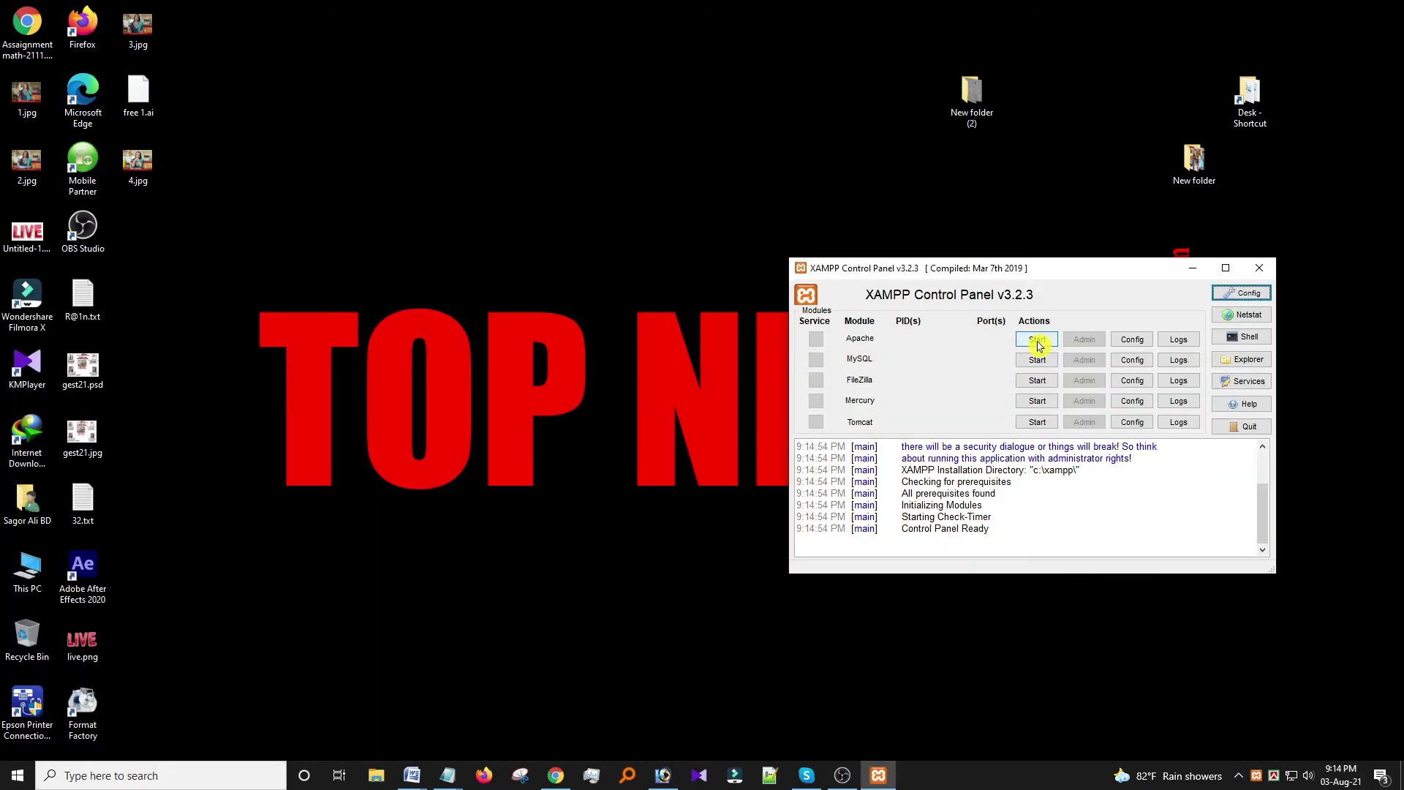
left_click(1036, 359)
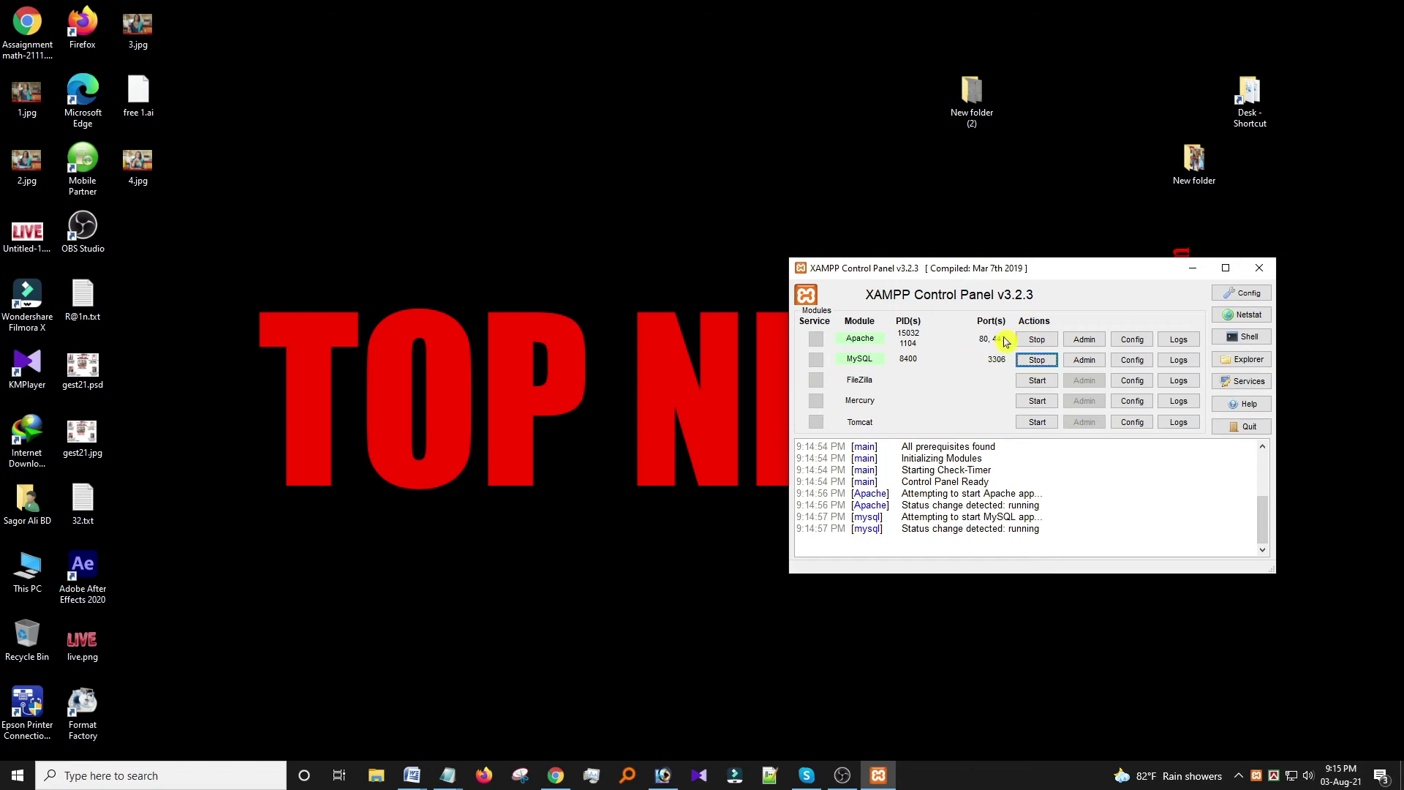
- Switch to Chrome, open localhost/phpmyadmin in a new tab and check the PHP version of the web server
left_click(555, 775)
left_click(1236, 13)
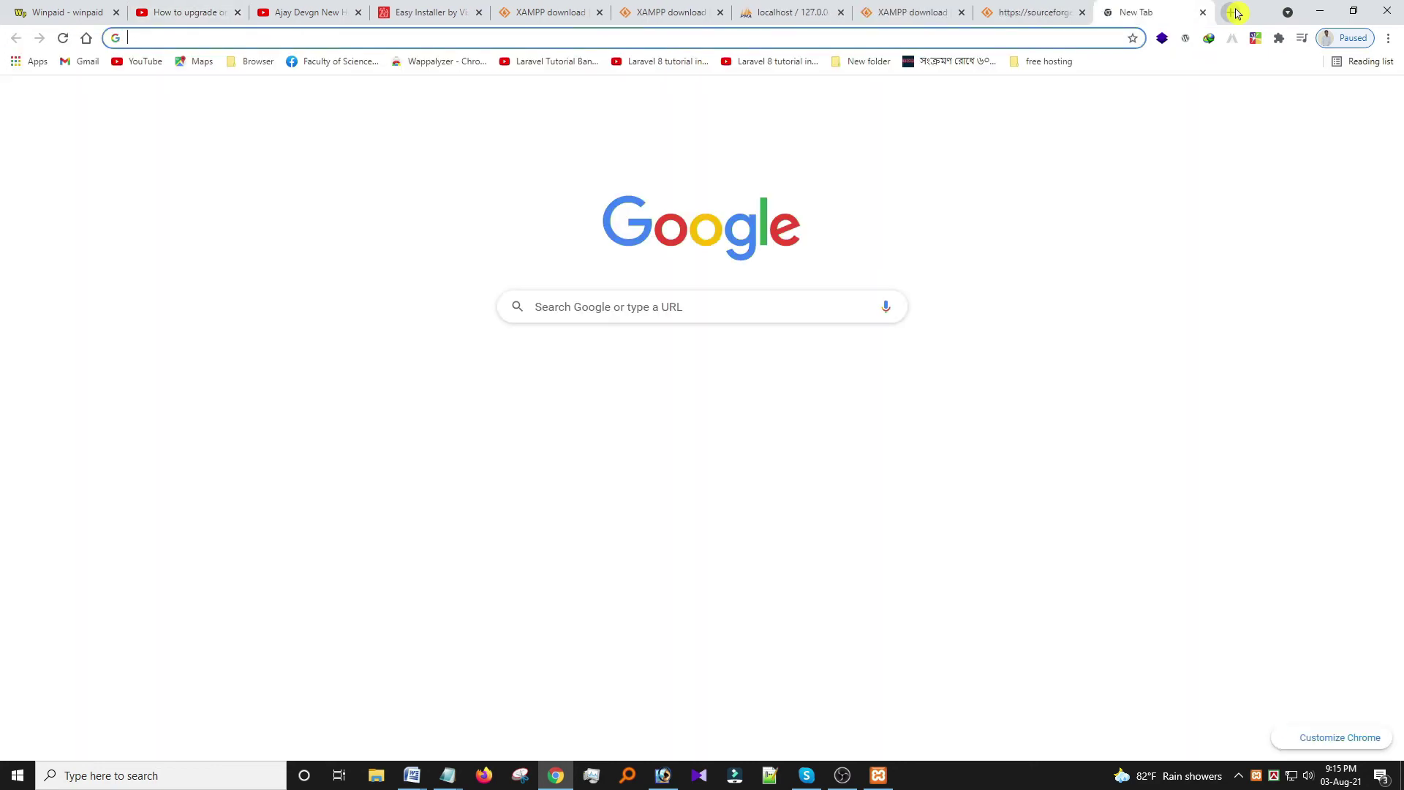
type("lo")
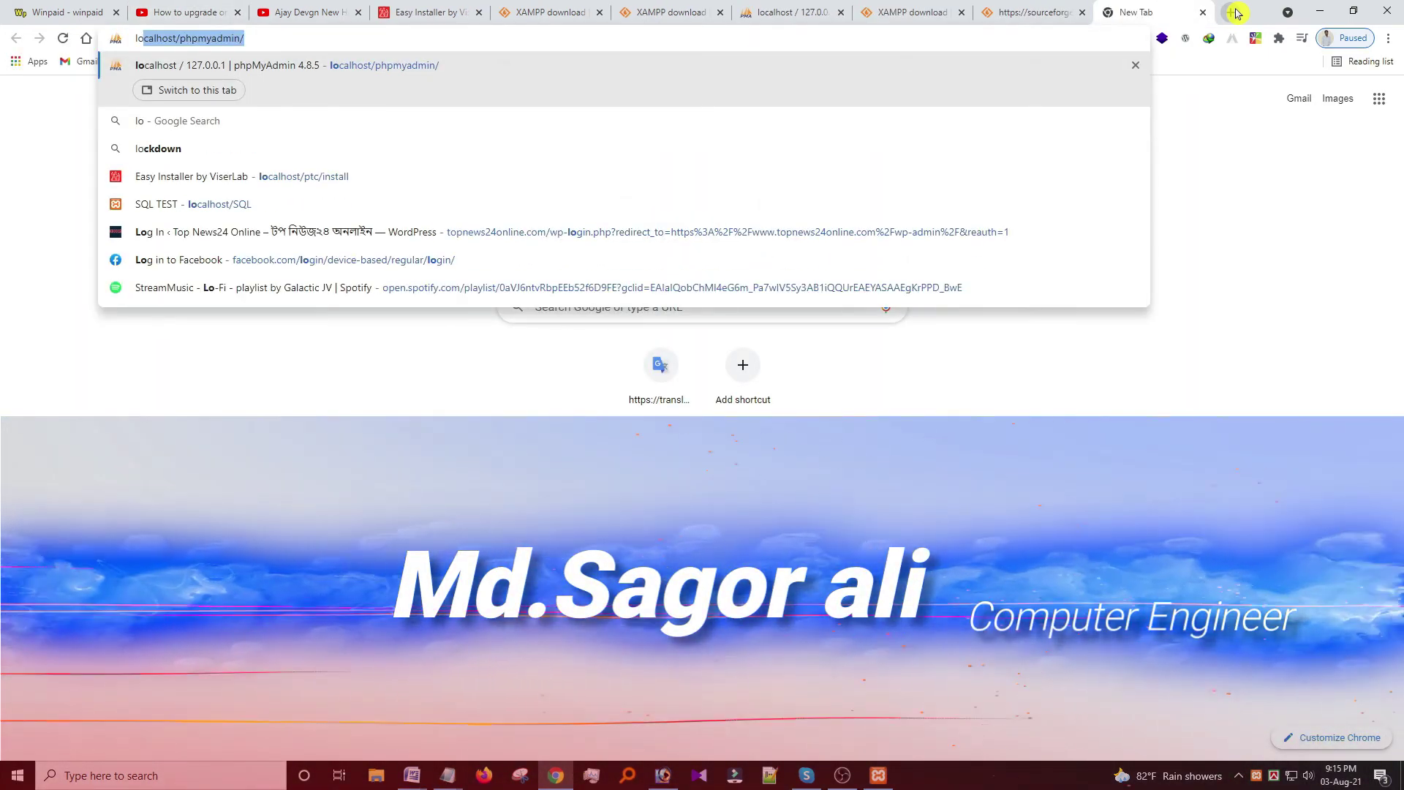
key("Return")
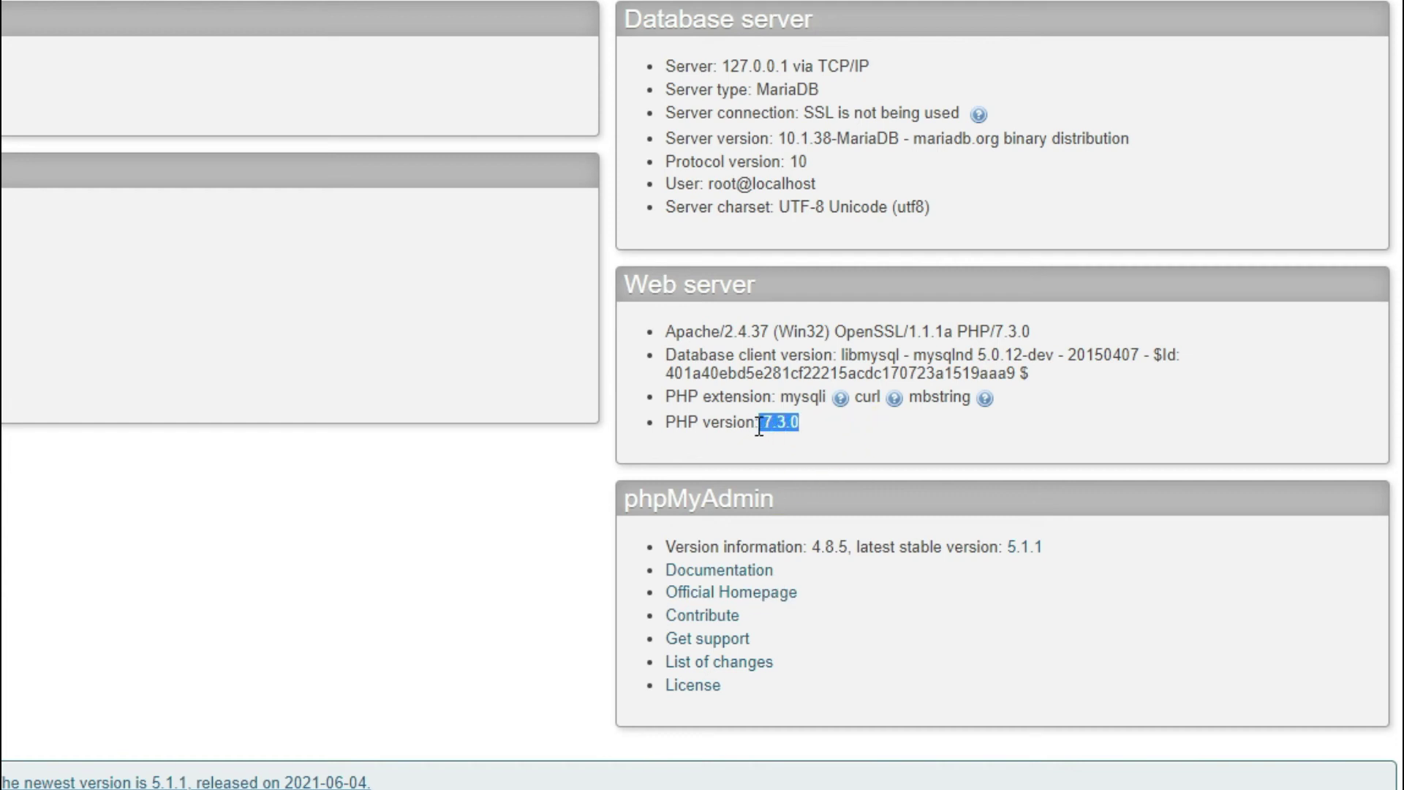
left_click_drag(759, 426, 746, 426)
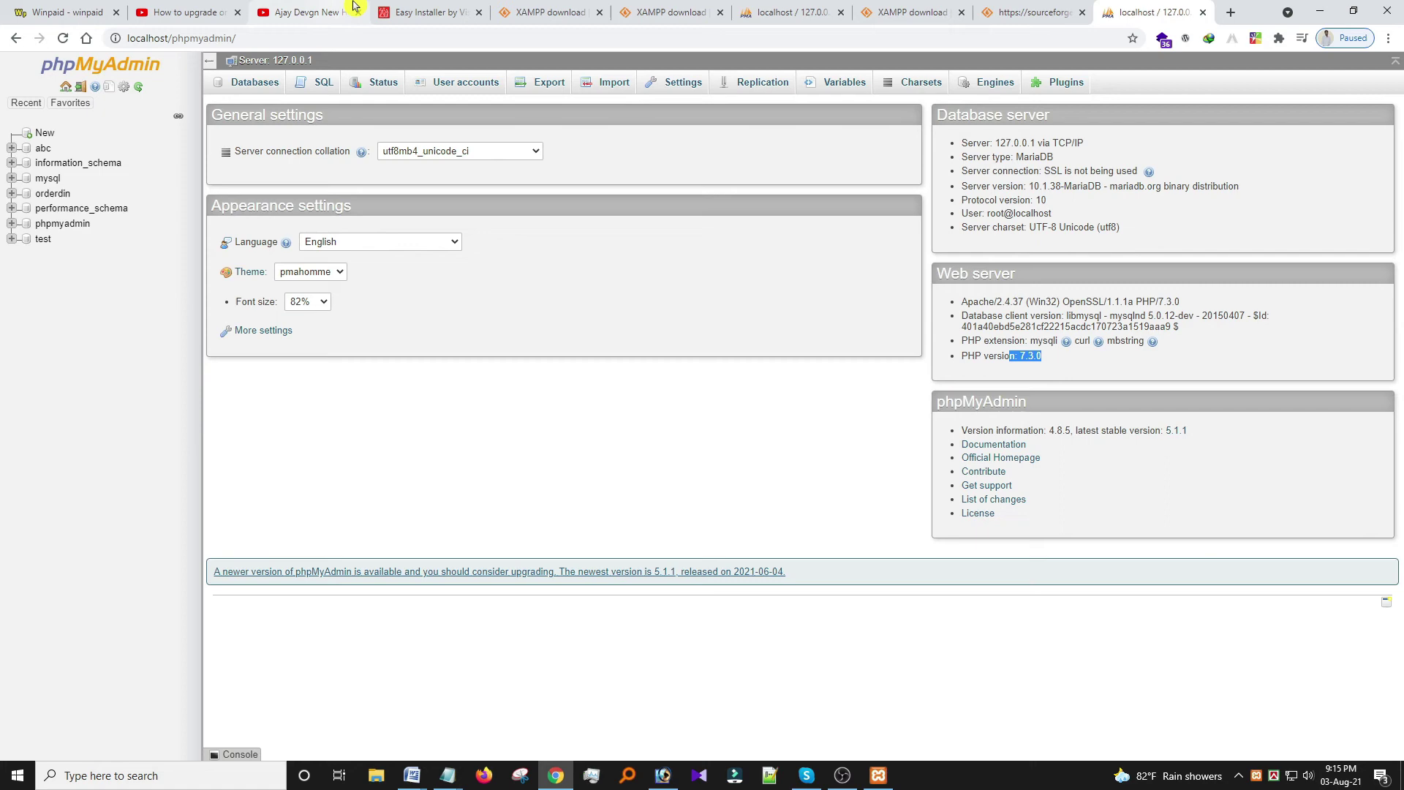
left_click(401, 12)
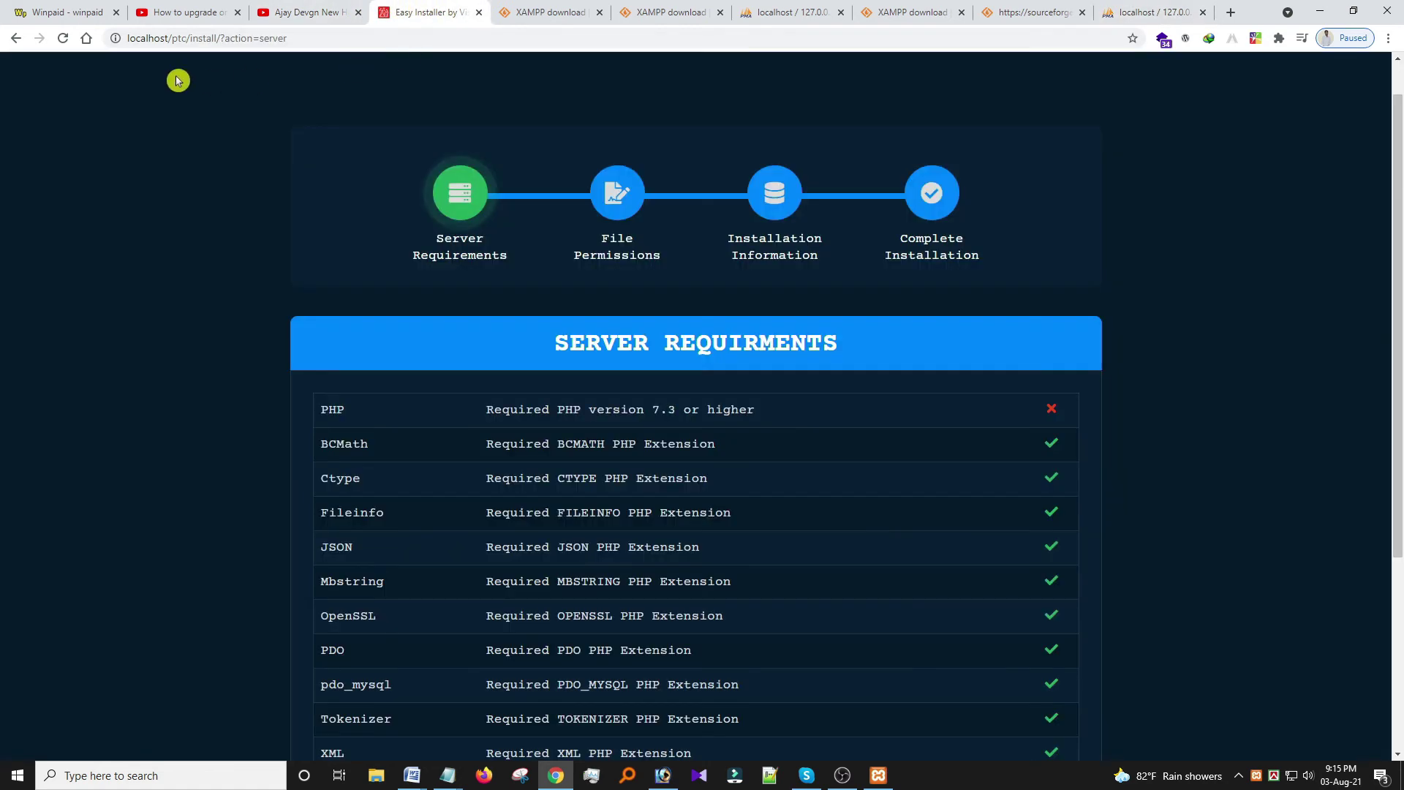
left_click(64, 38)
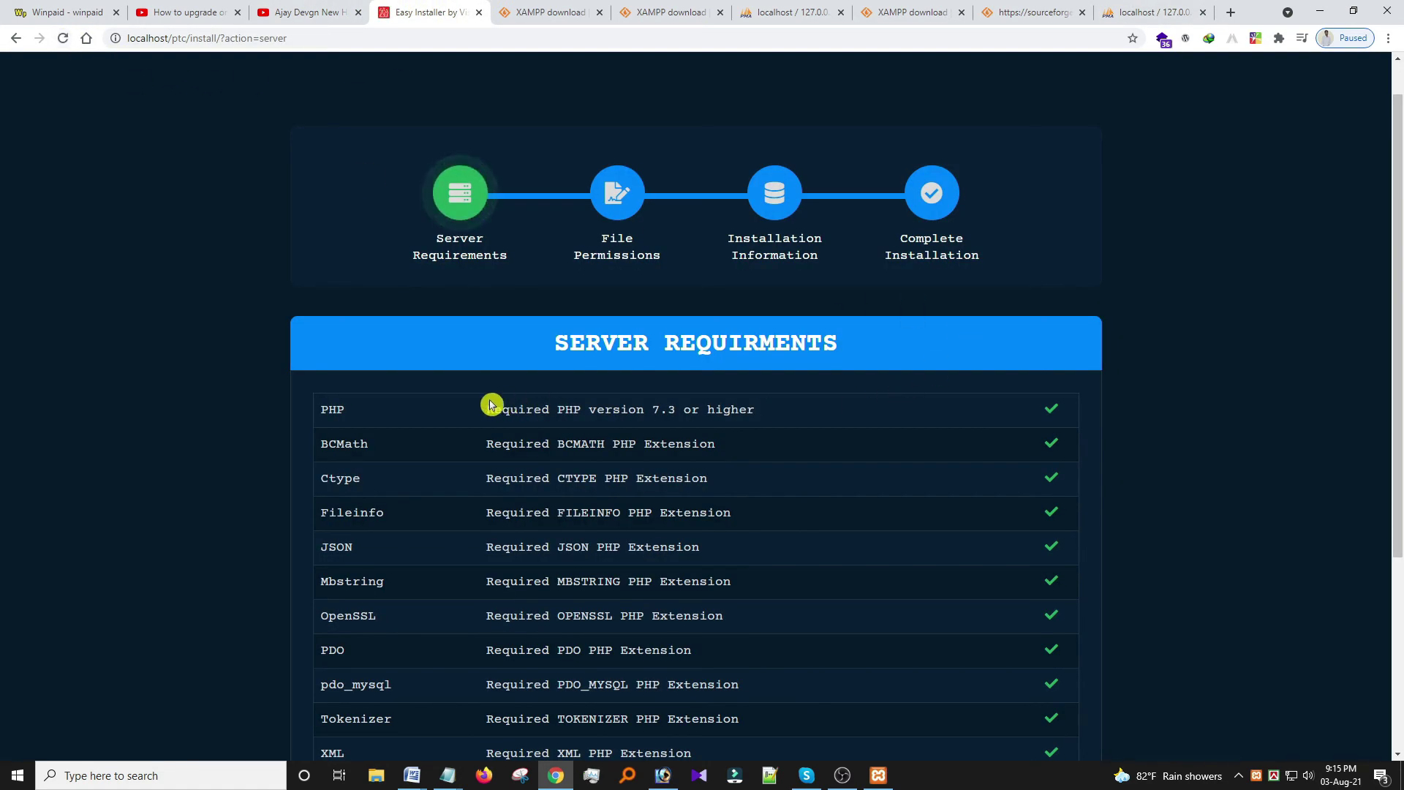
scroll(1109, 409, "down", 3)
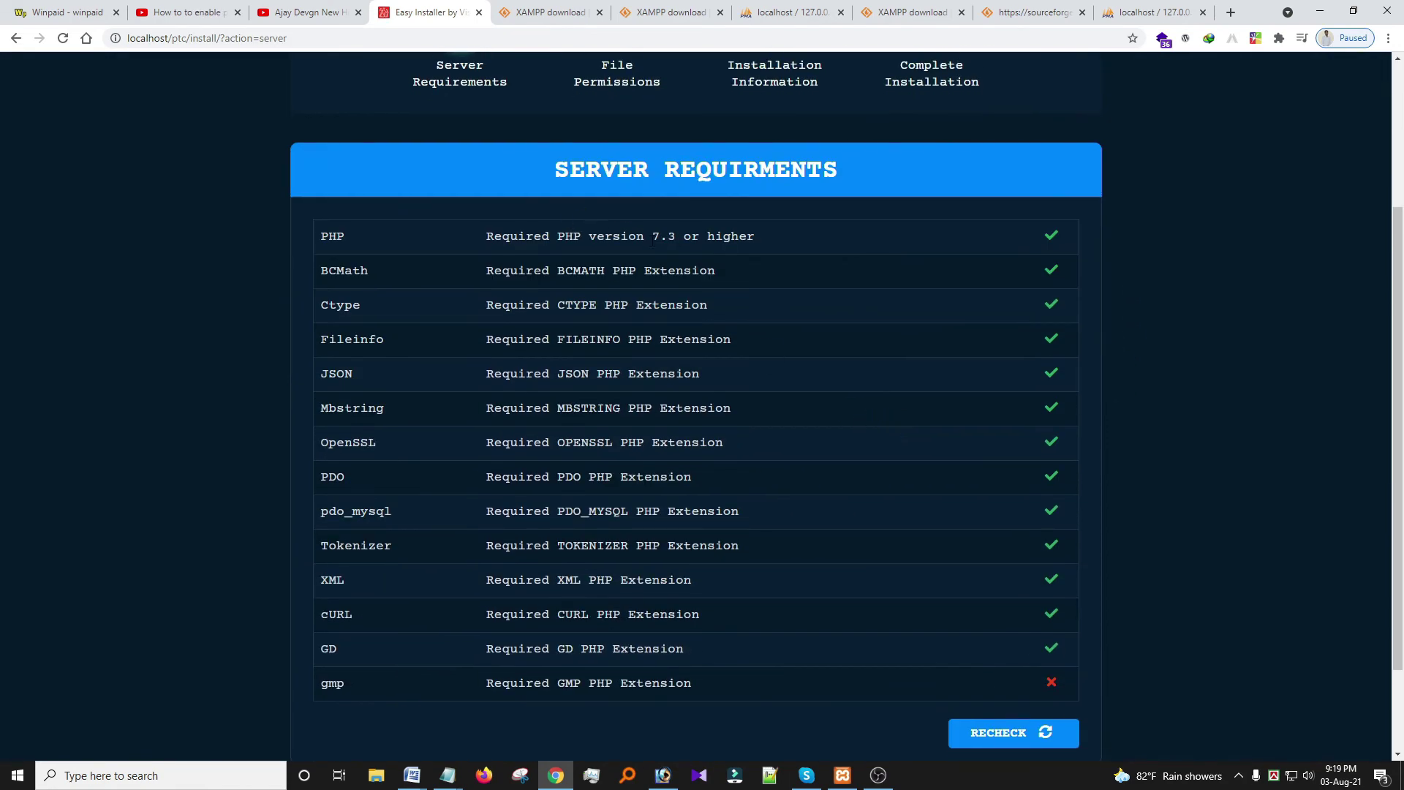
scroll(945, 258, "down", 1)
scroll(945, 258, "down", 1)
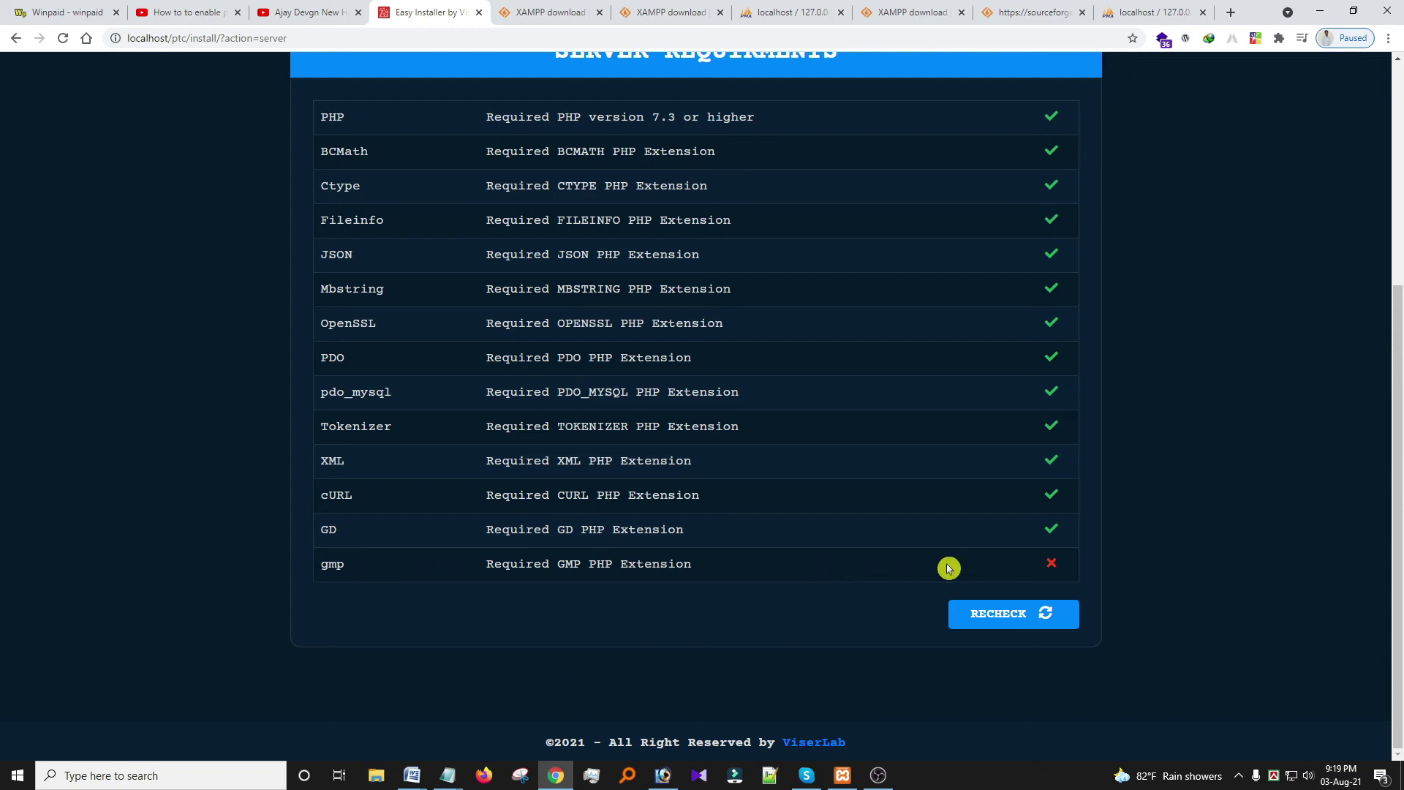
- Open Apache's php.ini from the XAMPP Control Panel and find the GMP entry in it
left_click(842, 775)
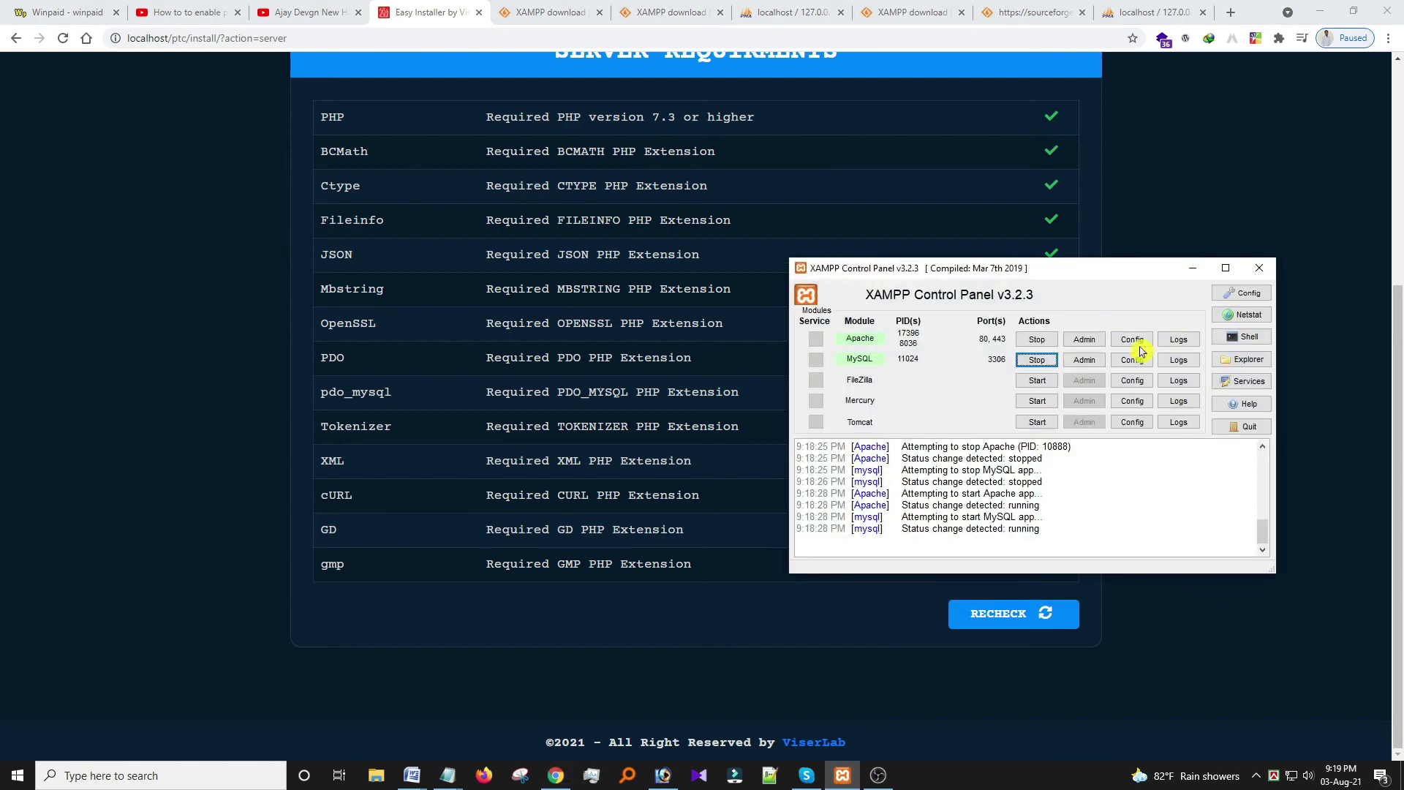
left_click(1132, 340)
left_click(1170, 399)
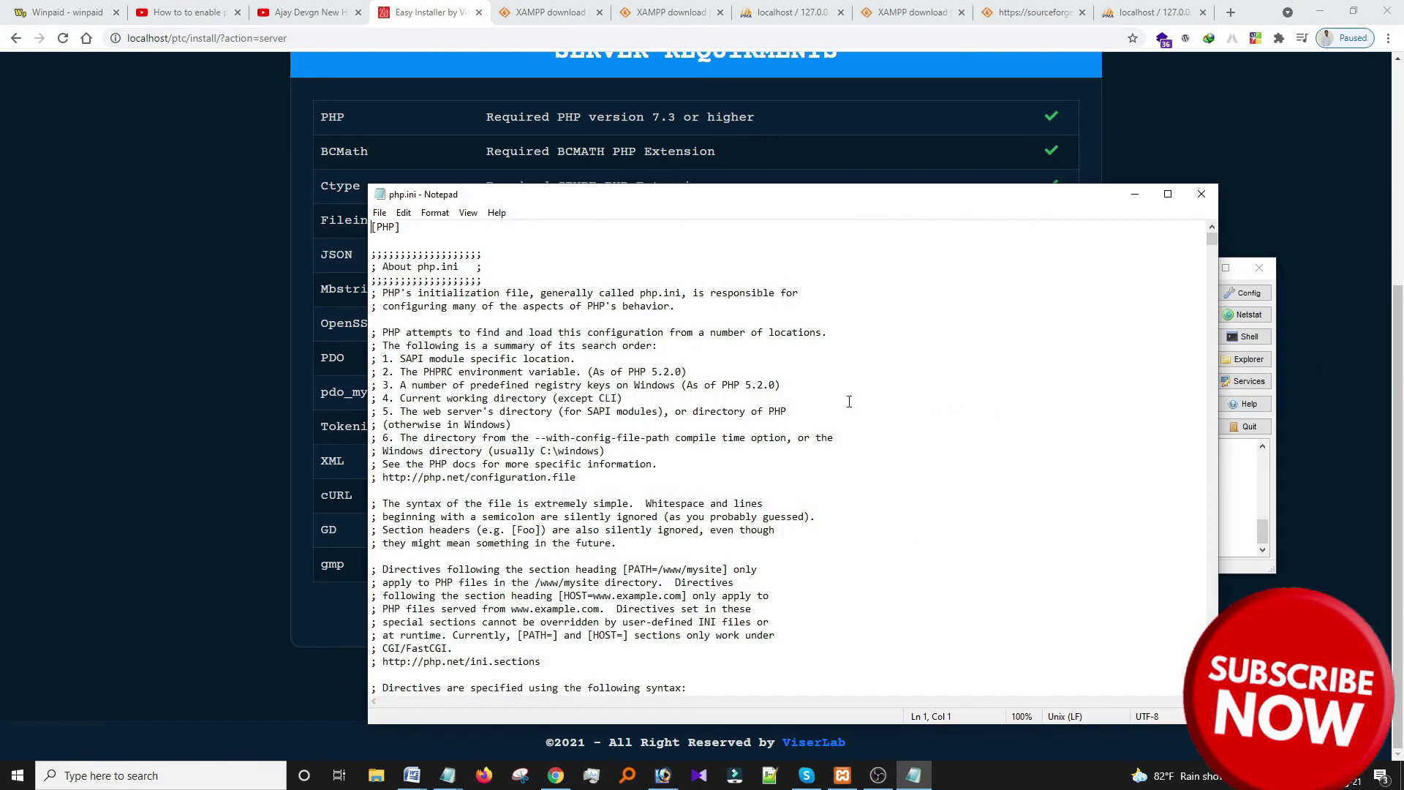
key("ctrl+f")
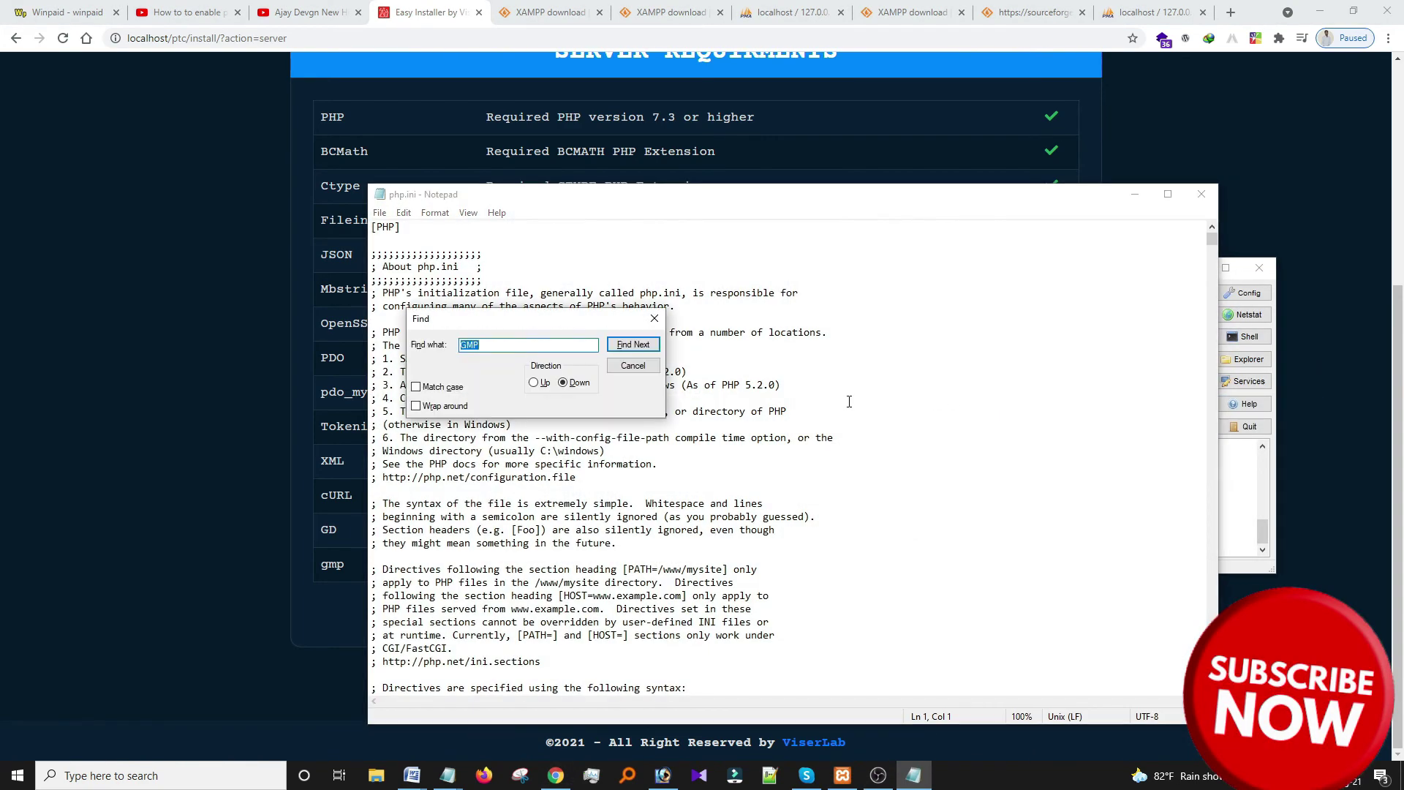
left_click(633, 344)
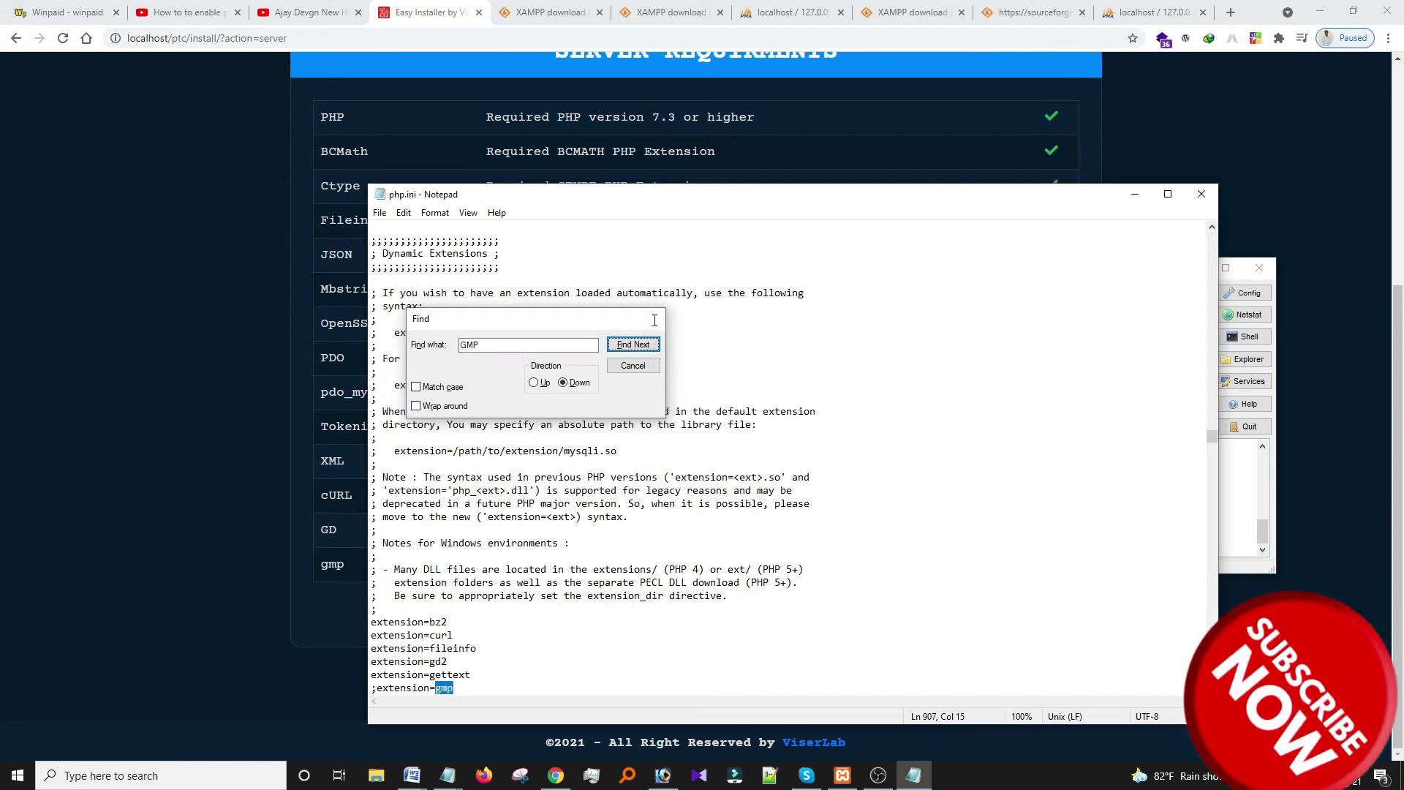
left_click(633, 365)
- Enable extension=gmp by removing its leading semicolon, then save and close php.ini
scroll(600, 499, "down", 3)
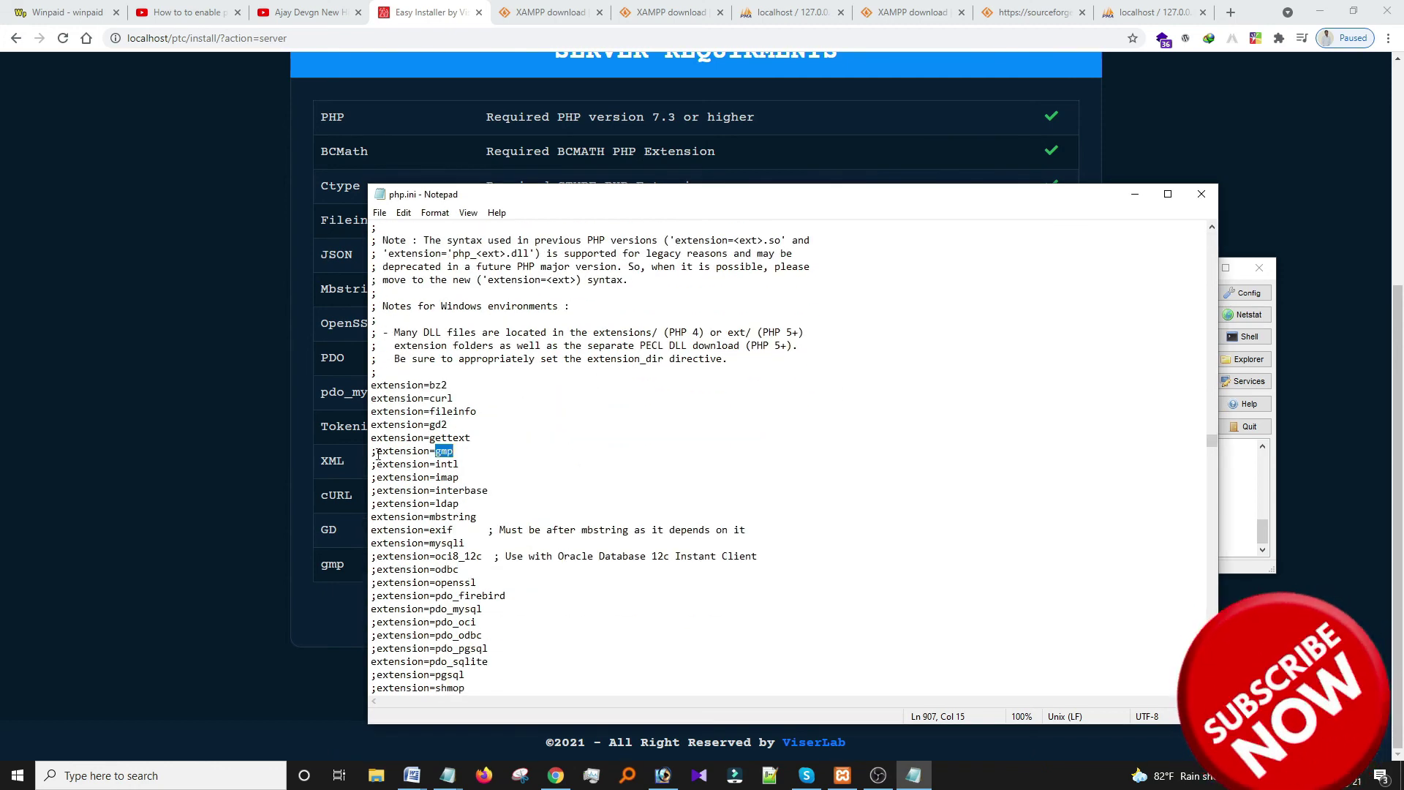
left_click(373, 451)
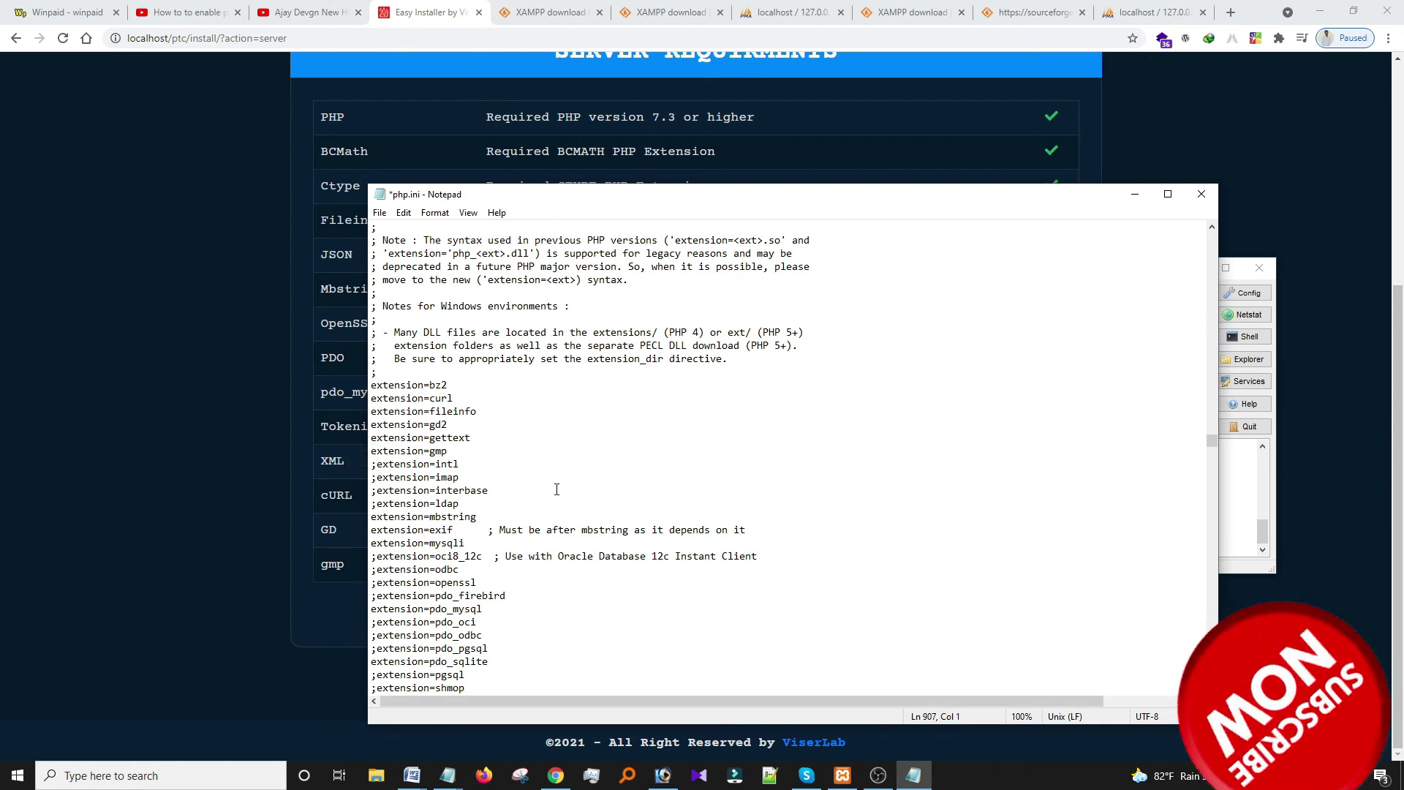
key("ctrl+s")
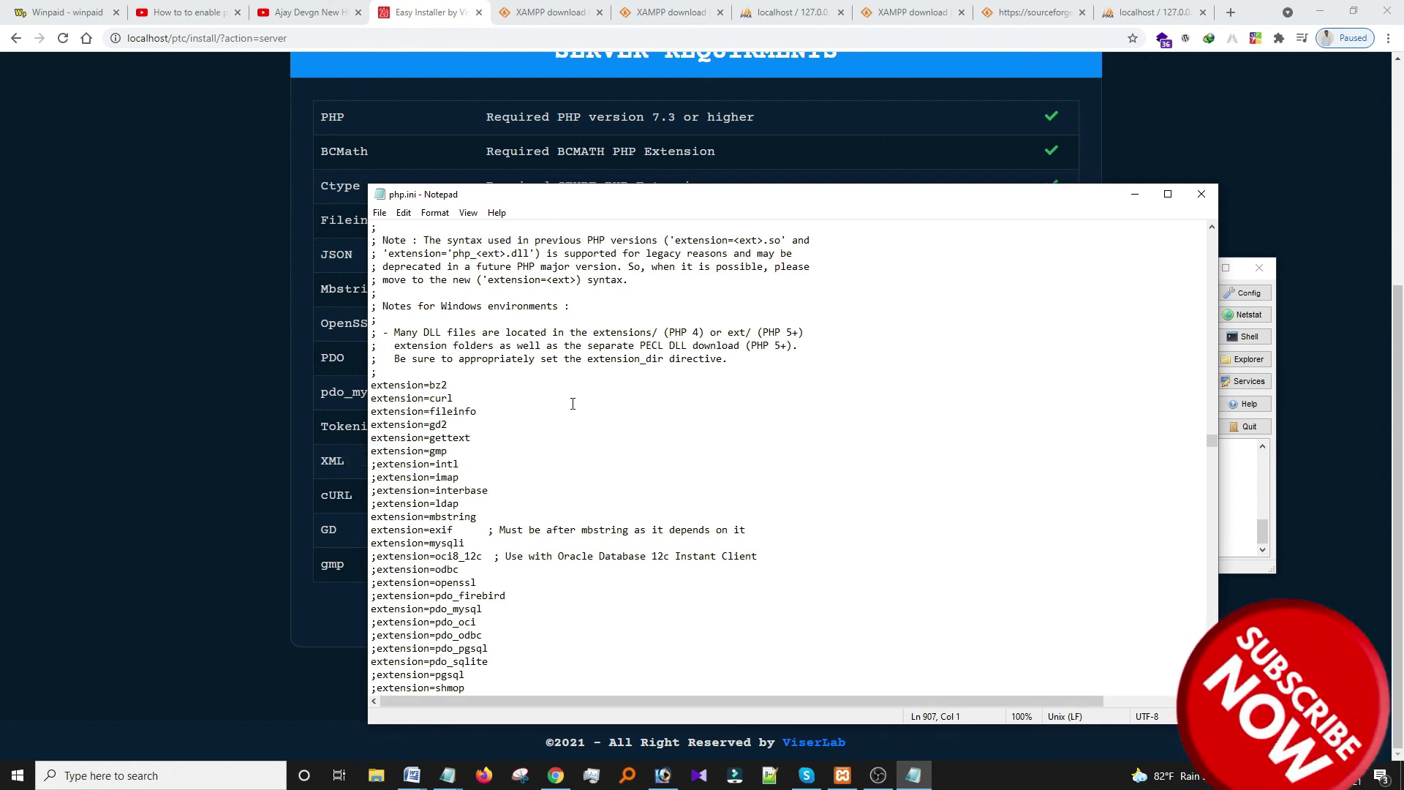
left_click(1202, 194)
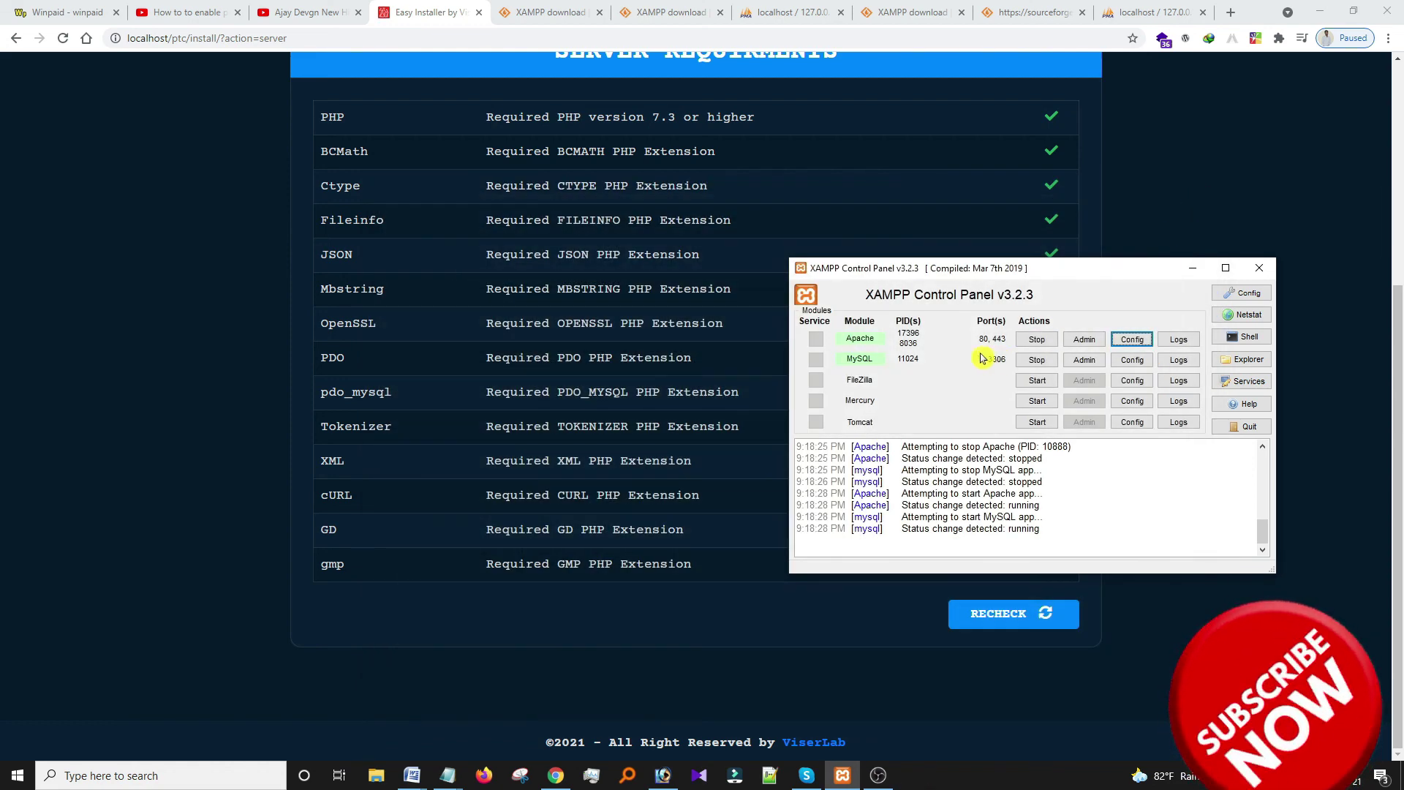
- Restart Apache and MySQL in XAMPP by stopping both modules and starting them again
left_click(1036, 339)
left_click(1036, 360)
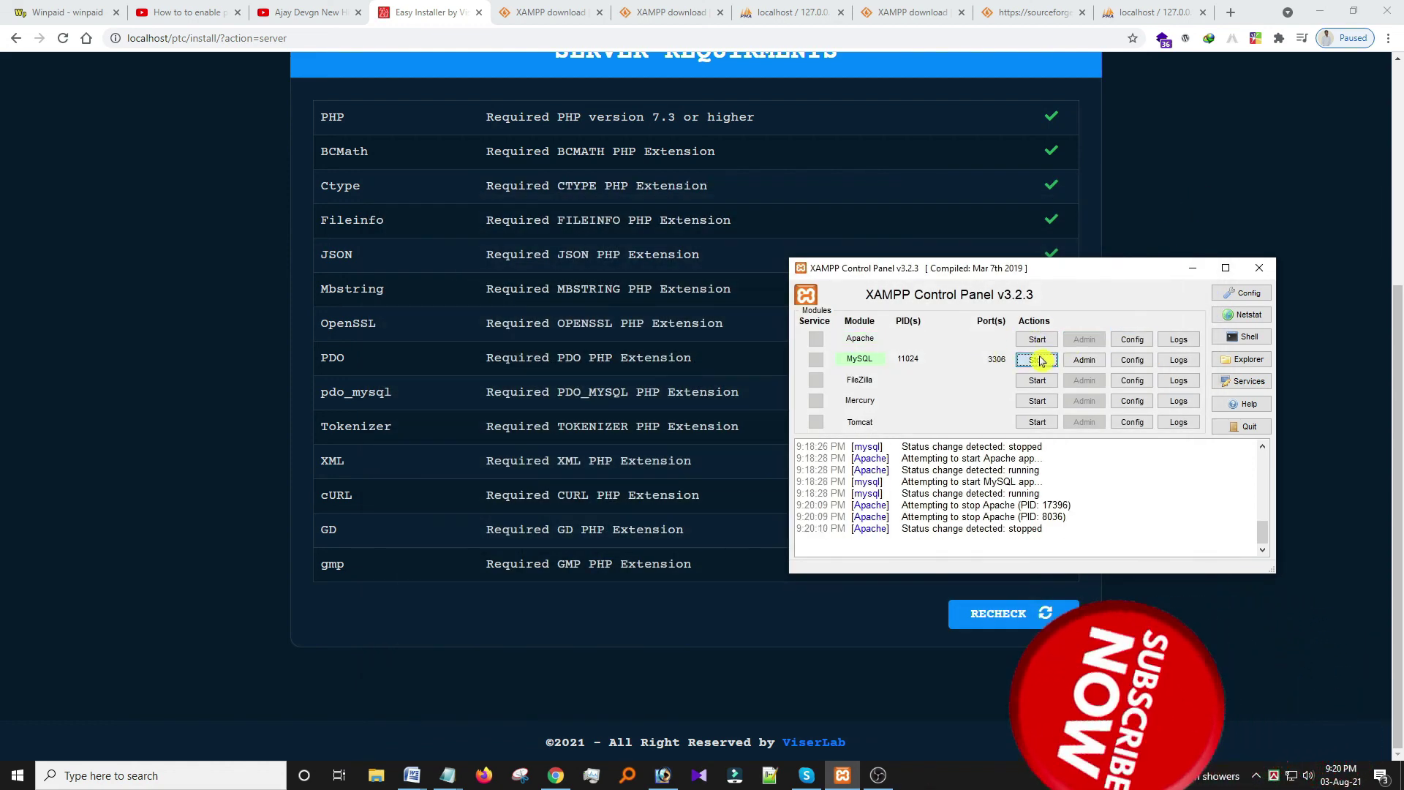
left_click(1037, 340)
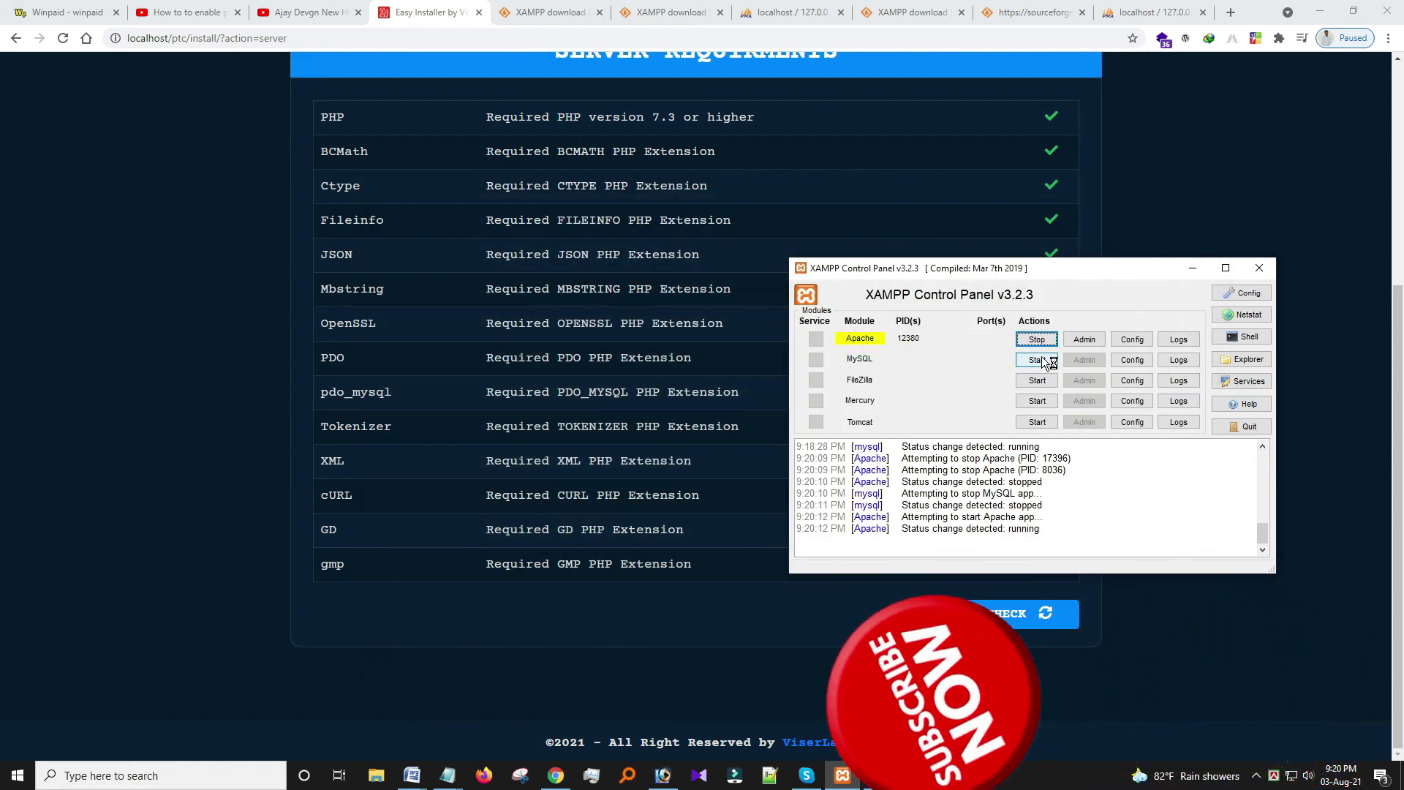
left_click(1036, 360)
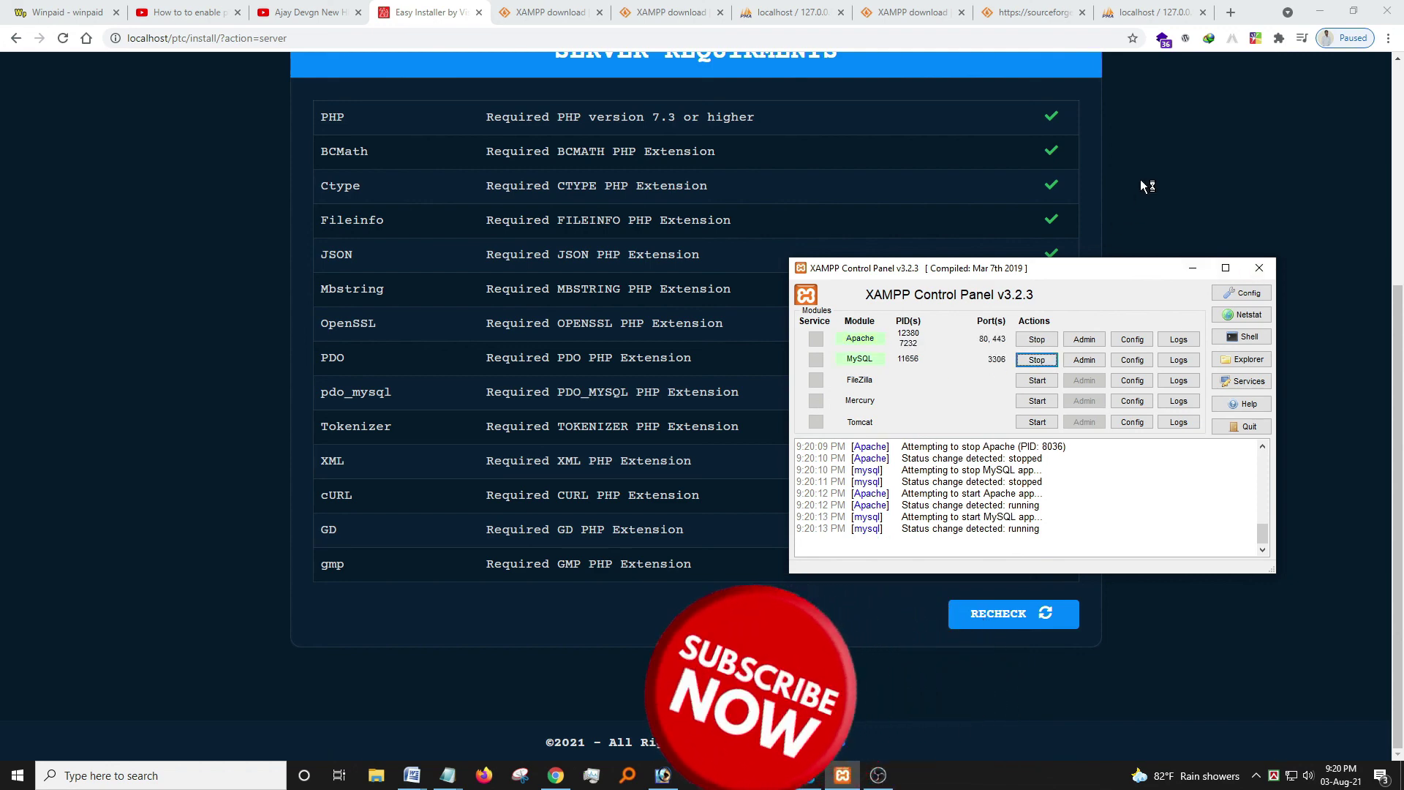
- Close the XAMPP Control Panel, recheck the installer's server requirements and review the list
left_click(1260, 268)
left_click(996, 613)
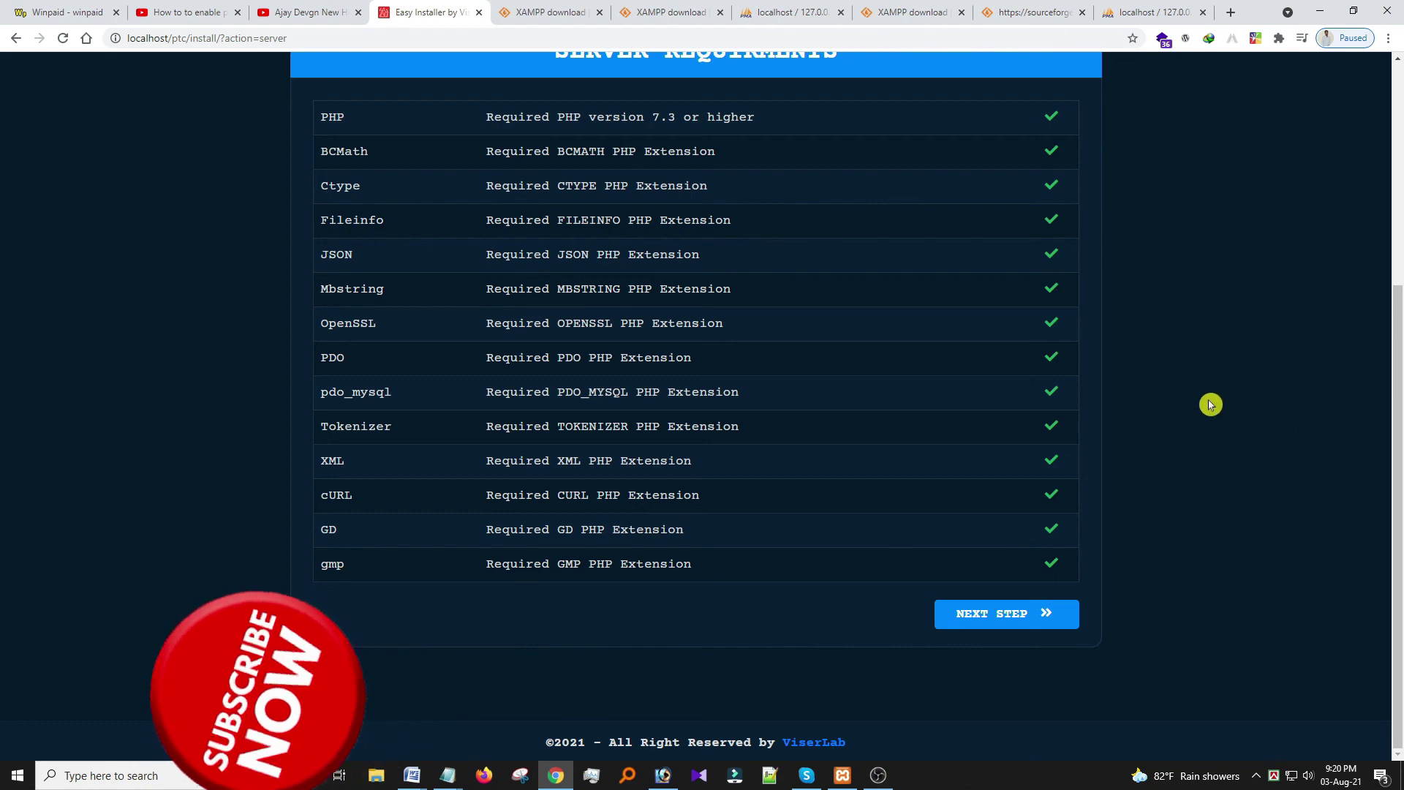
scroll(1199, 401, "up", 5)
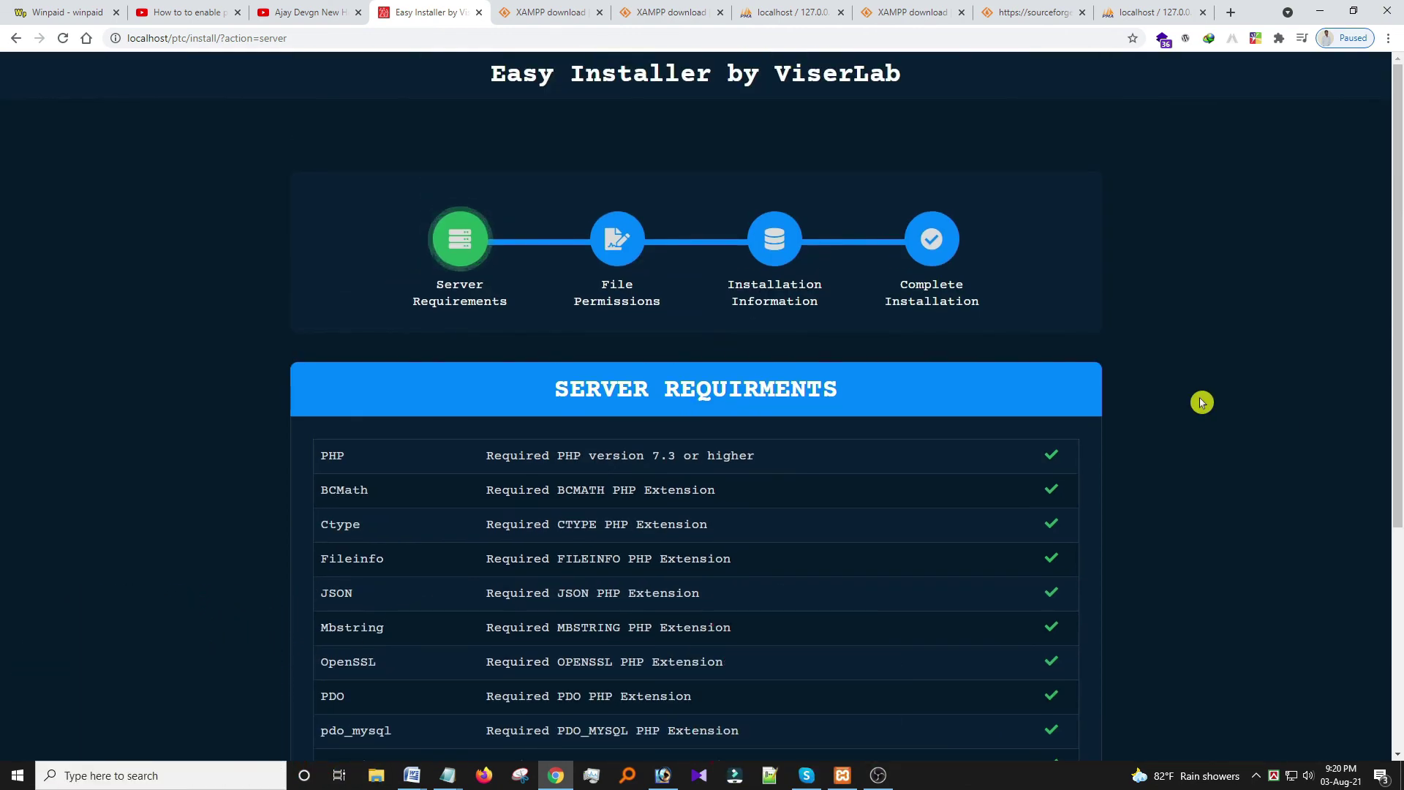